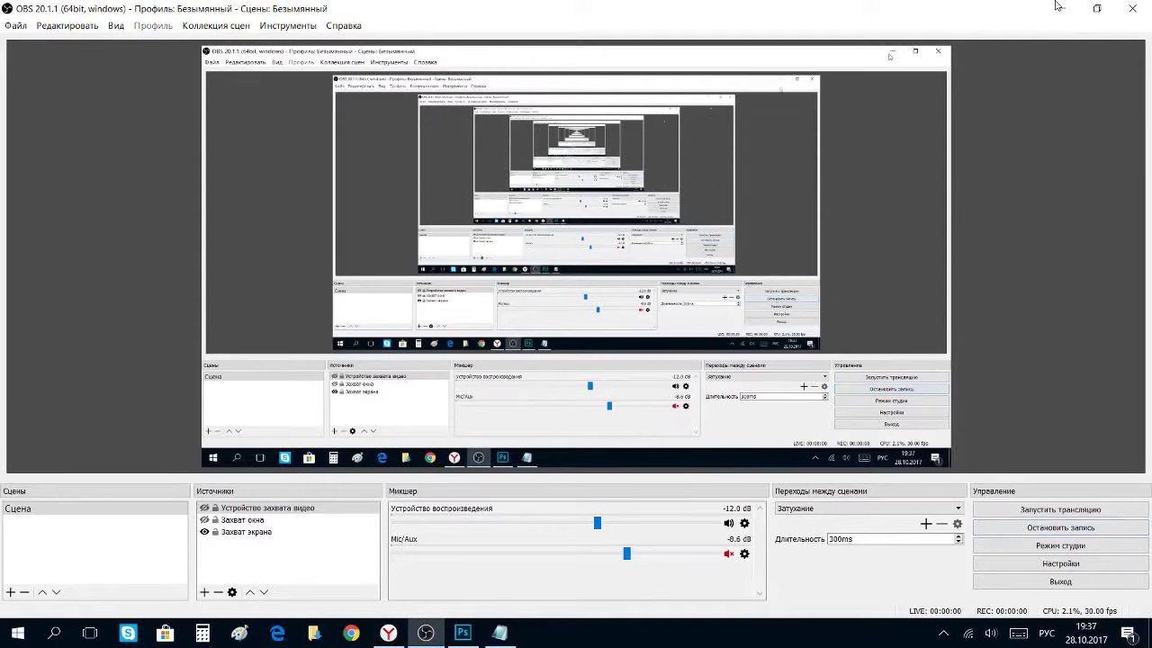
Start the OBS screen recording and minimize OBS to reveal Photoshop and Notepad.
click(1062, 8)
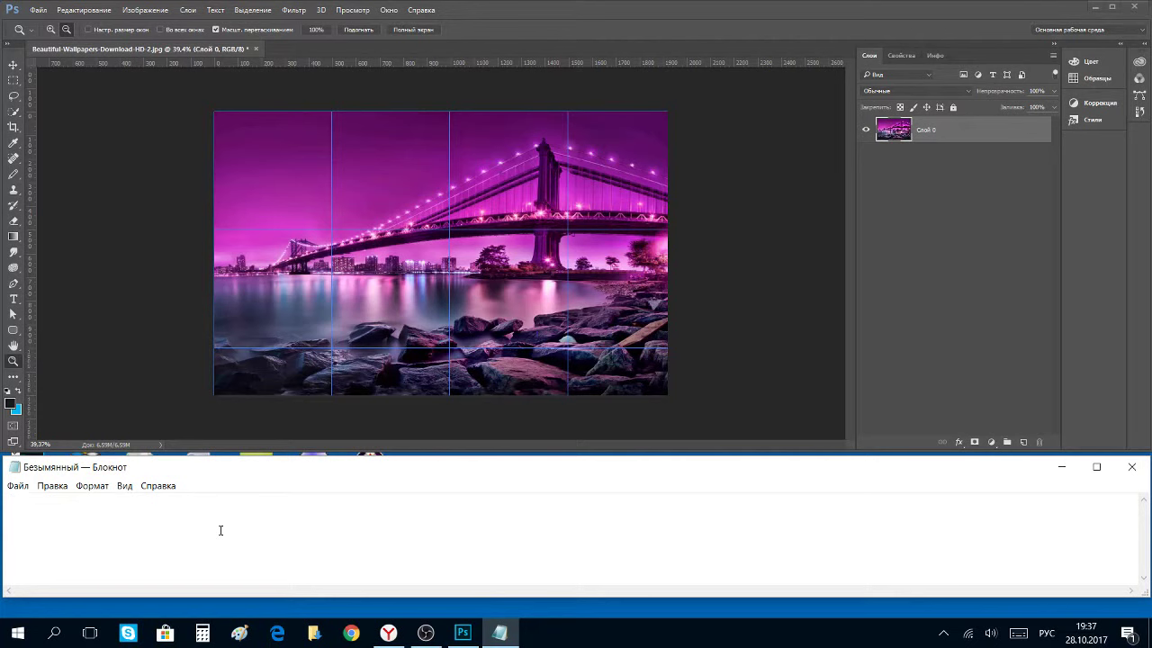
Write 'Открываем фотошоп' and 'загружаем необходимую картинку или фото' as separate Notepad lines.
text(Открывае)
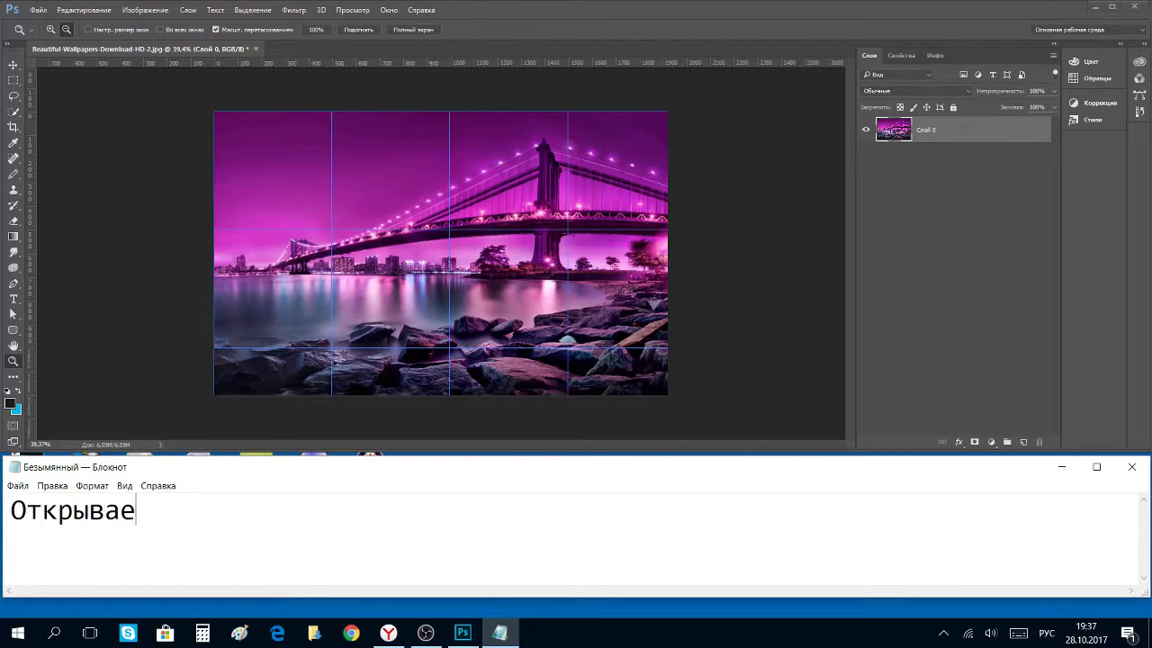
text(м )
text(фотошао)
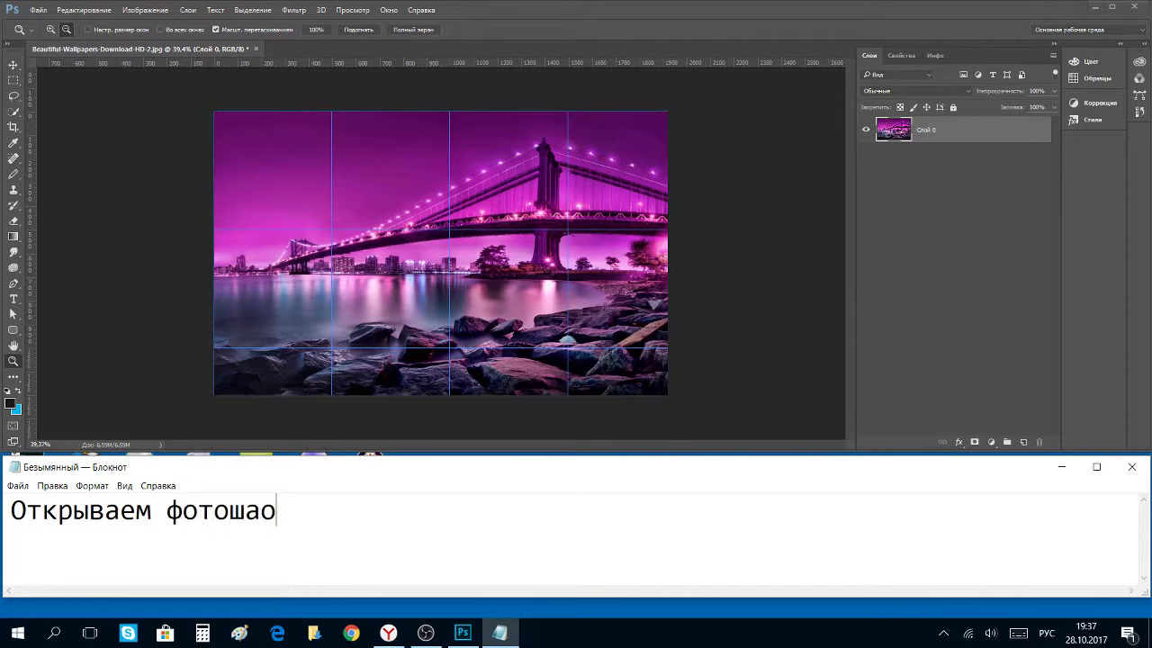
key(BackSpace)
key(BackSpace)
text(оп)
key(Return)
text(з)
text(агружае)
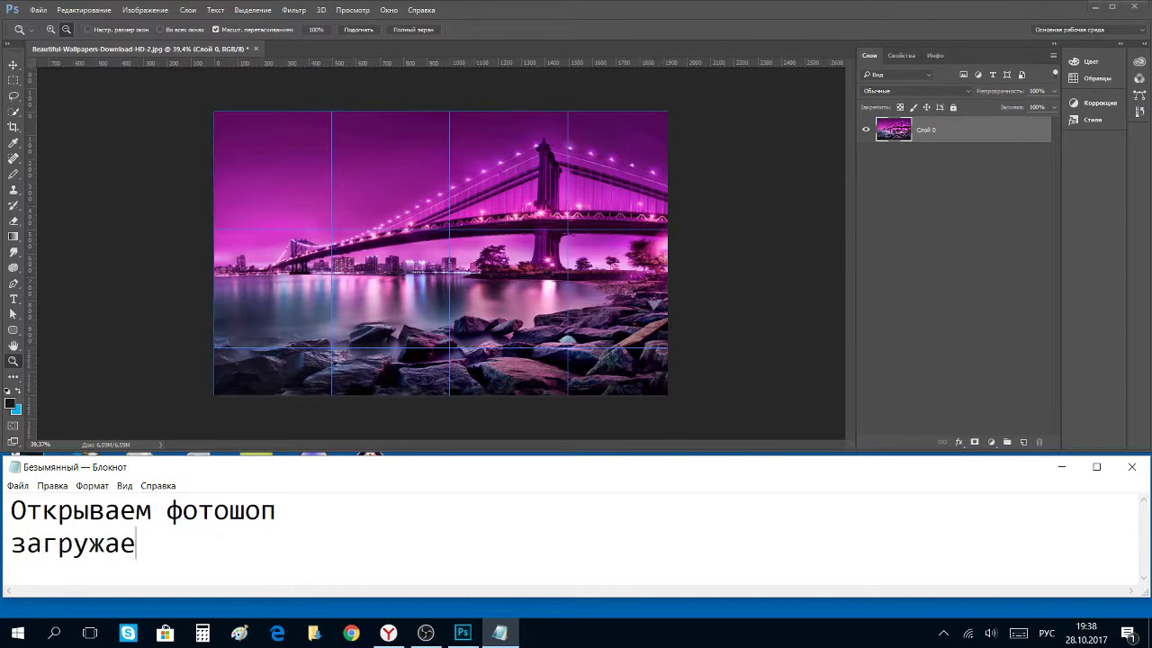
text(м нео)
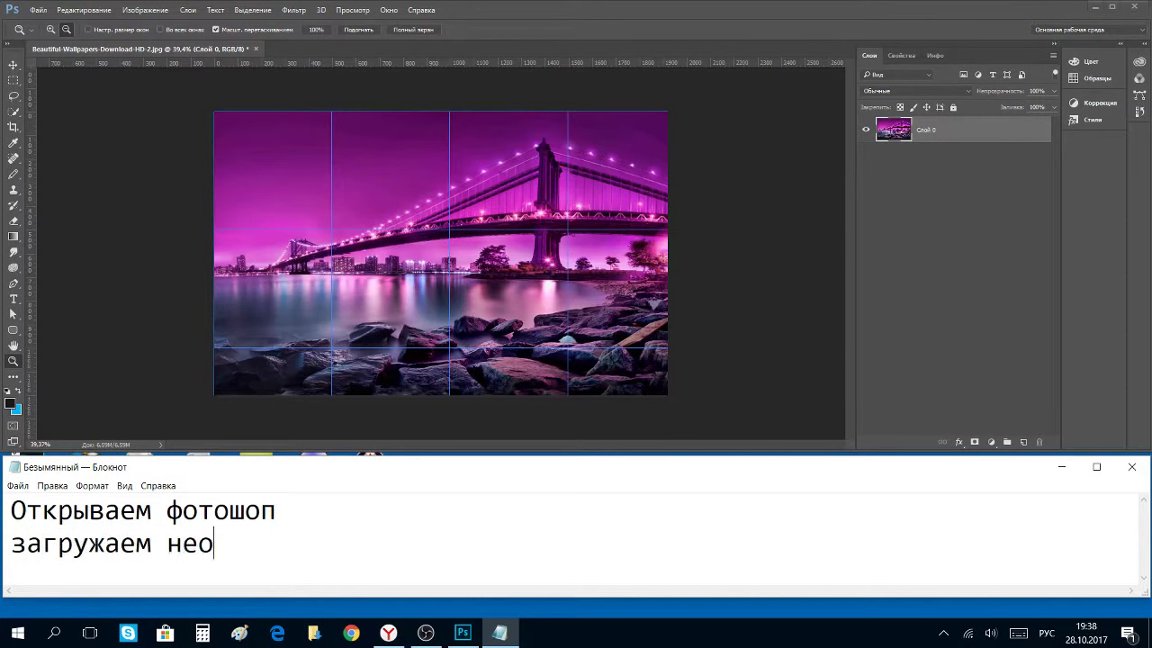
text(бходим)
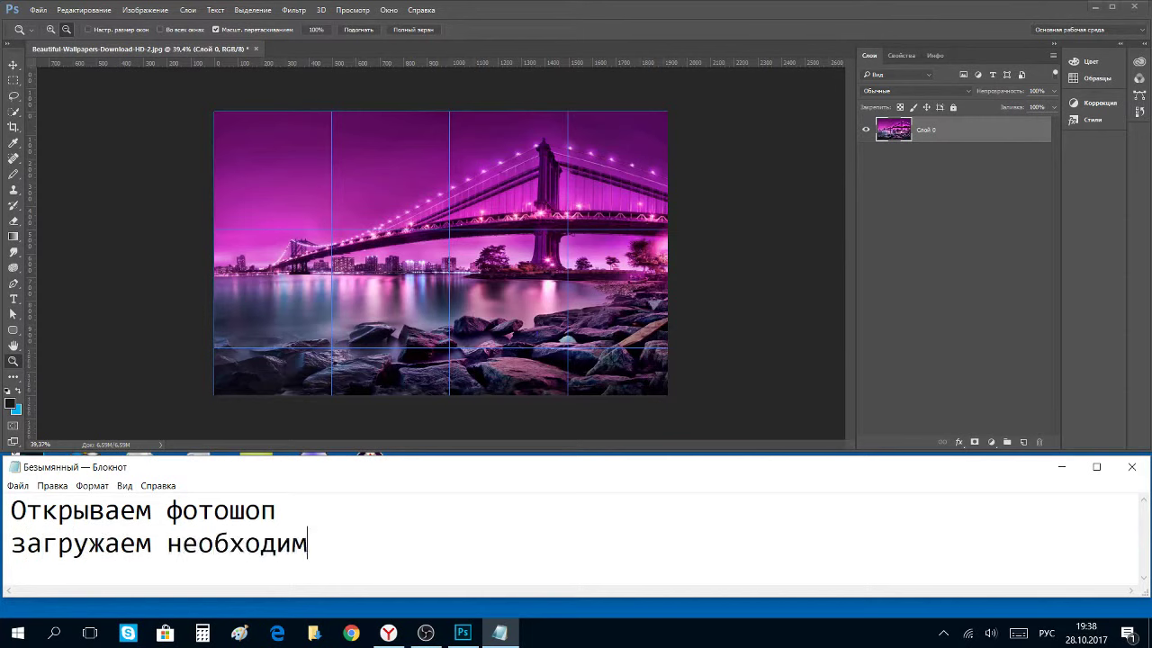
text(ую кар)
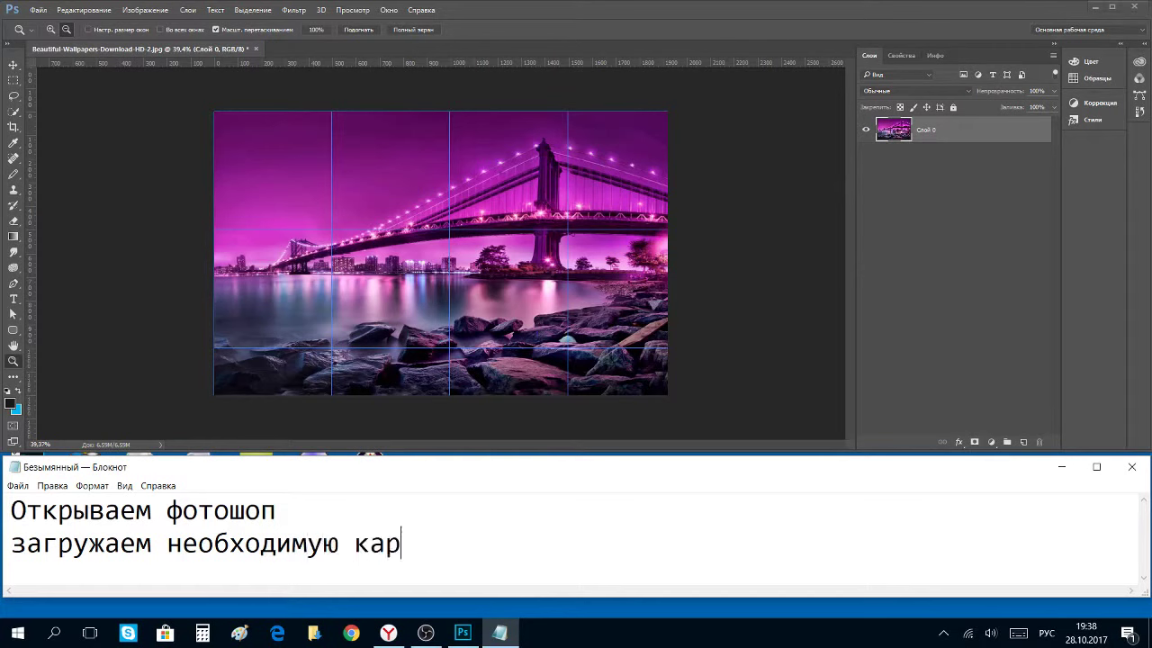
text(тинку и)
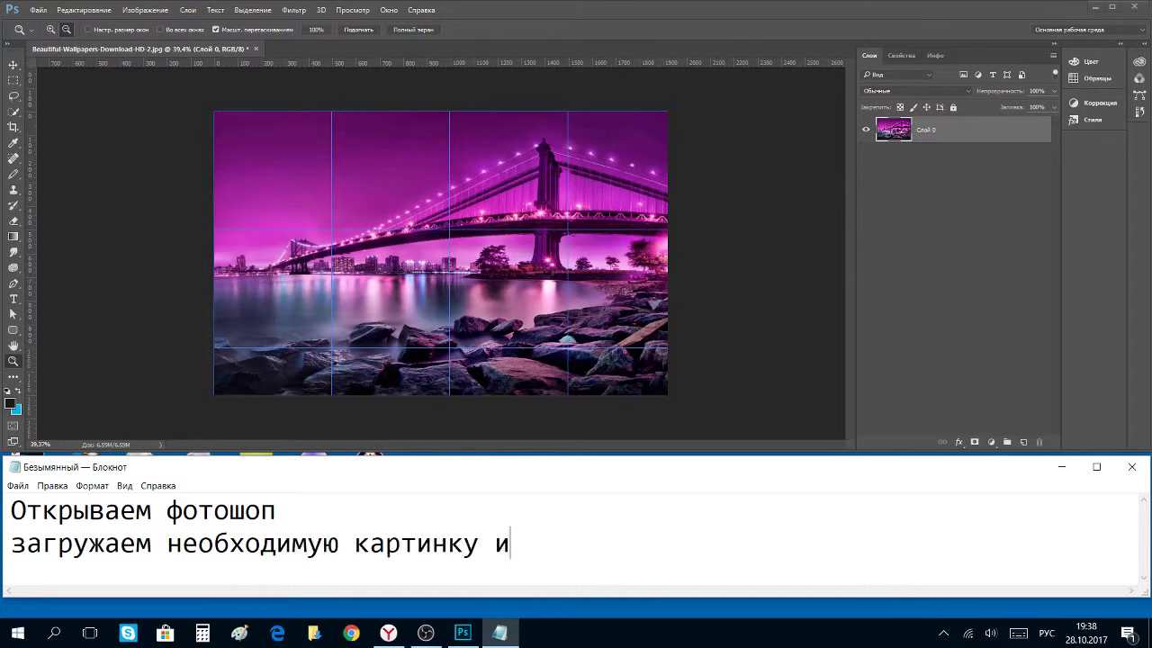
text(ли фото)
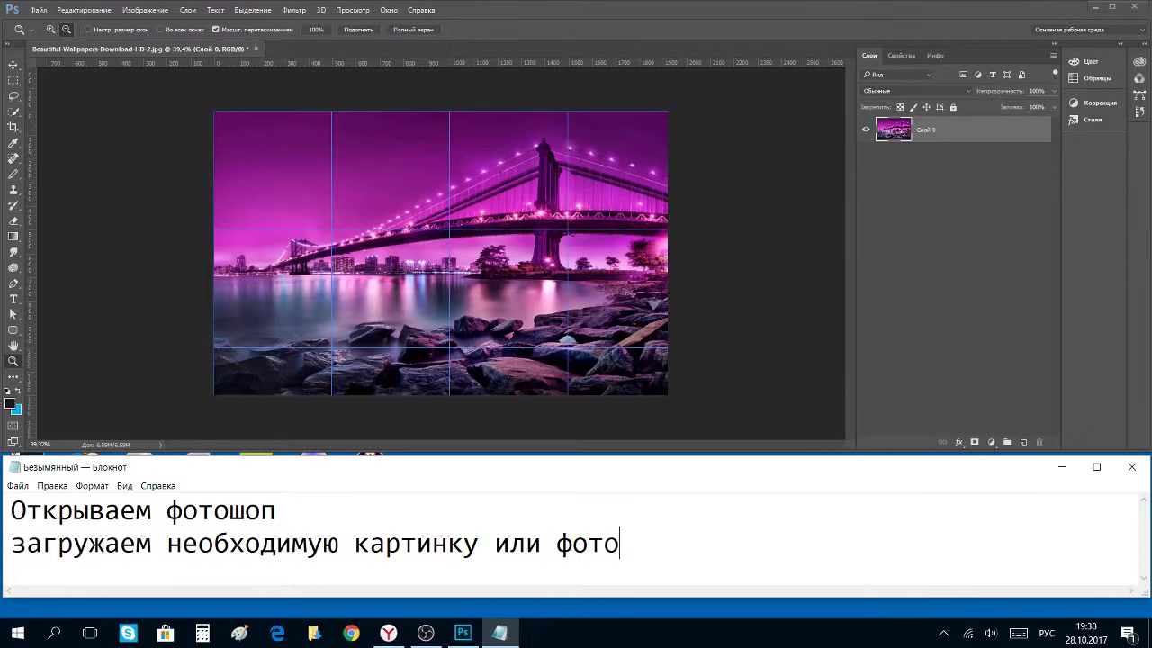
key(Return)
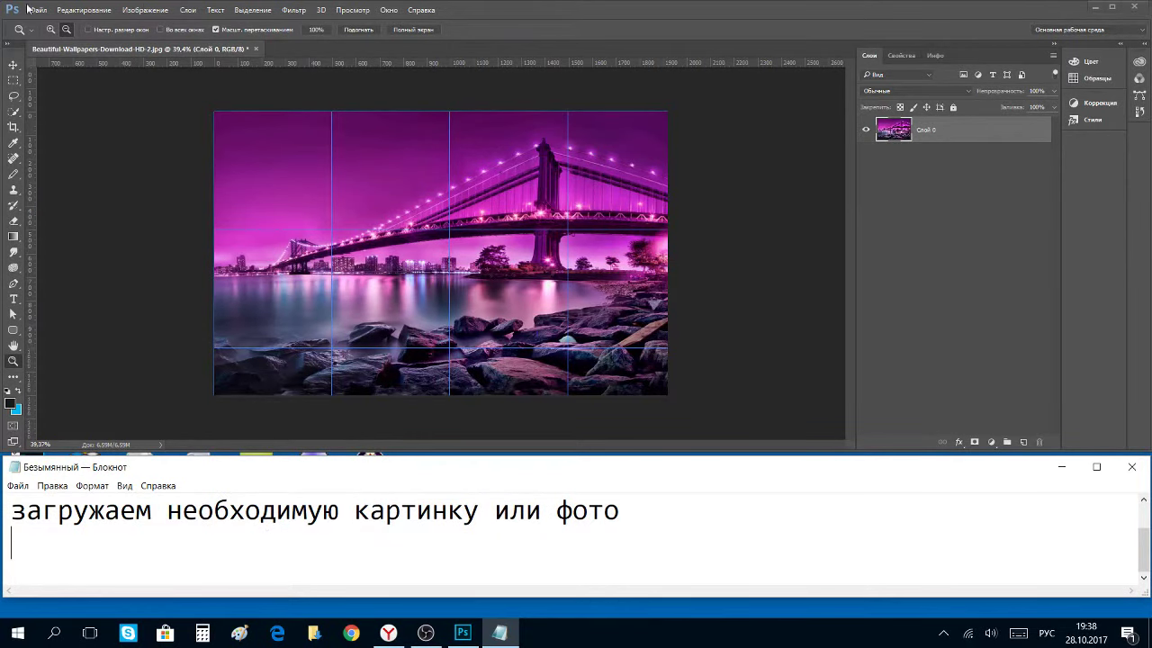
Open Beautiful-Wallpapers-Download-HD-2.jpg and close the old copy without saving.
click(39, 10)
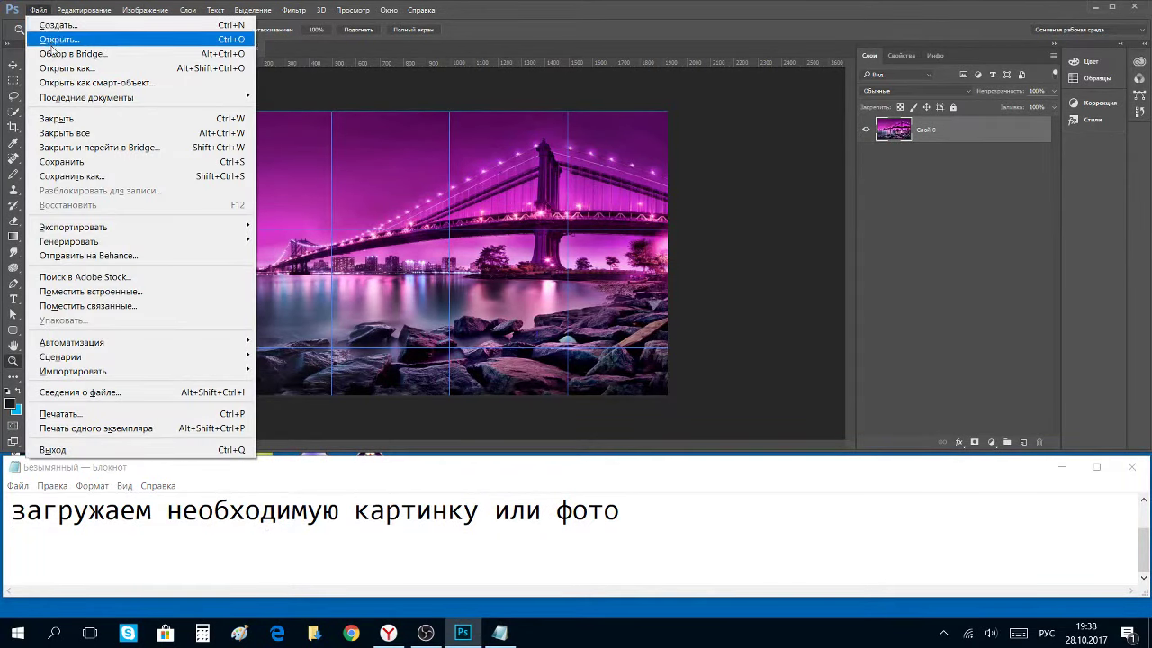
click(54, 40)
click(284, 126)
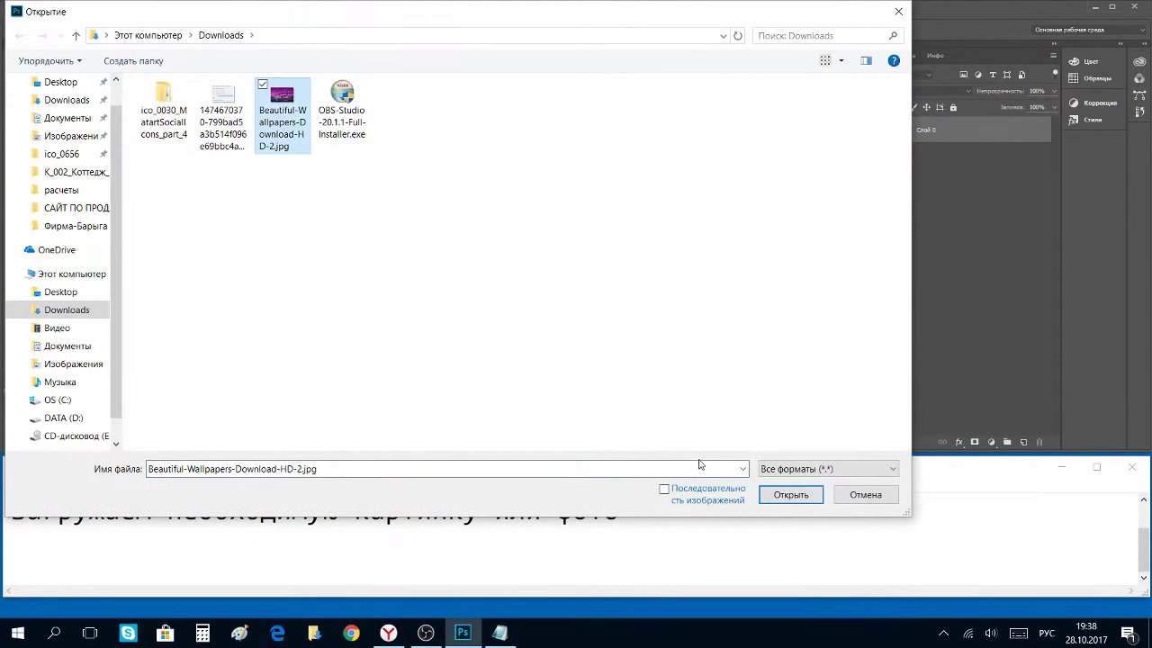
click(790, 494)
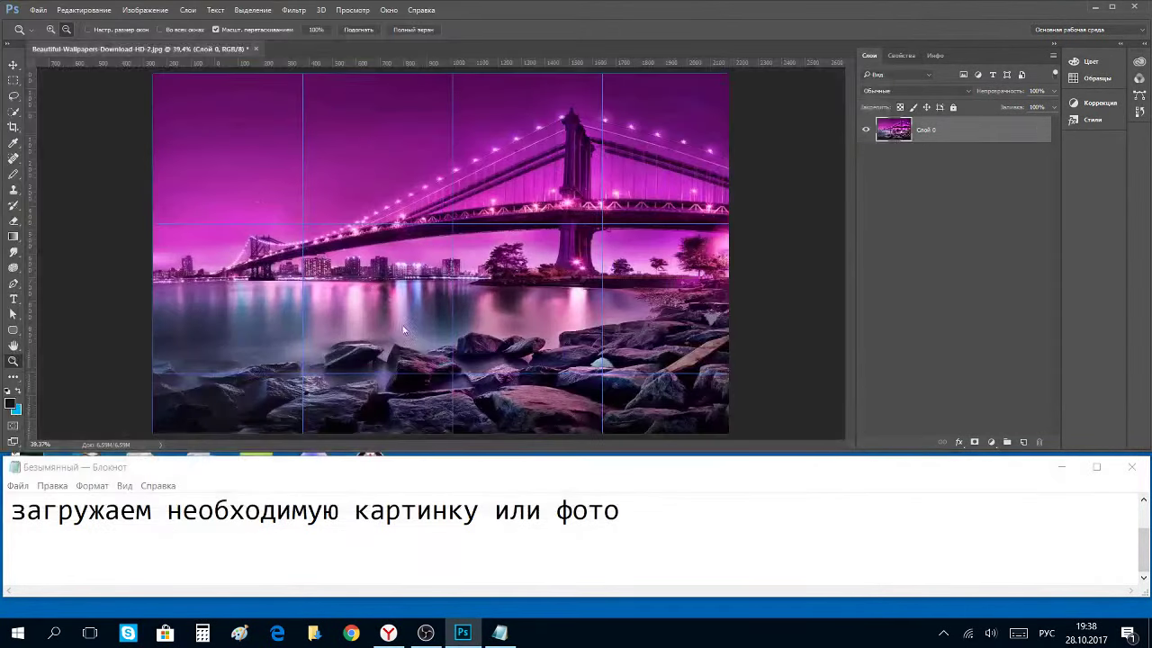
click(257, 48)
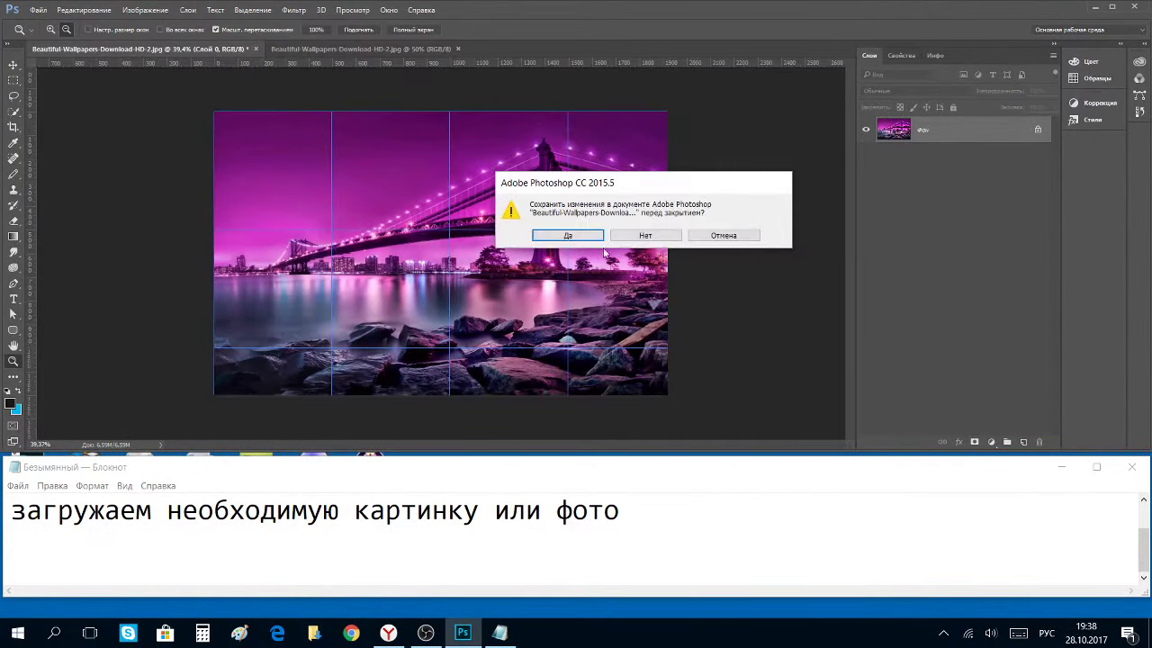
click(646, 235)
Note 'создаём новый слой' and add empty layer Слой 1 above Фон.
click(631, 533)
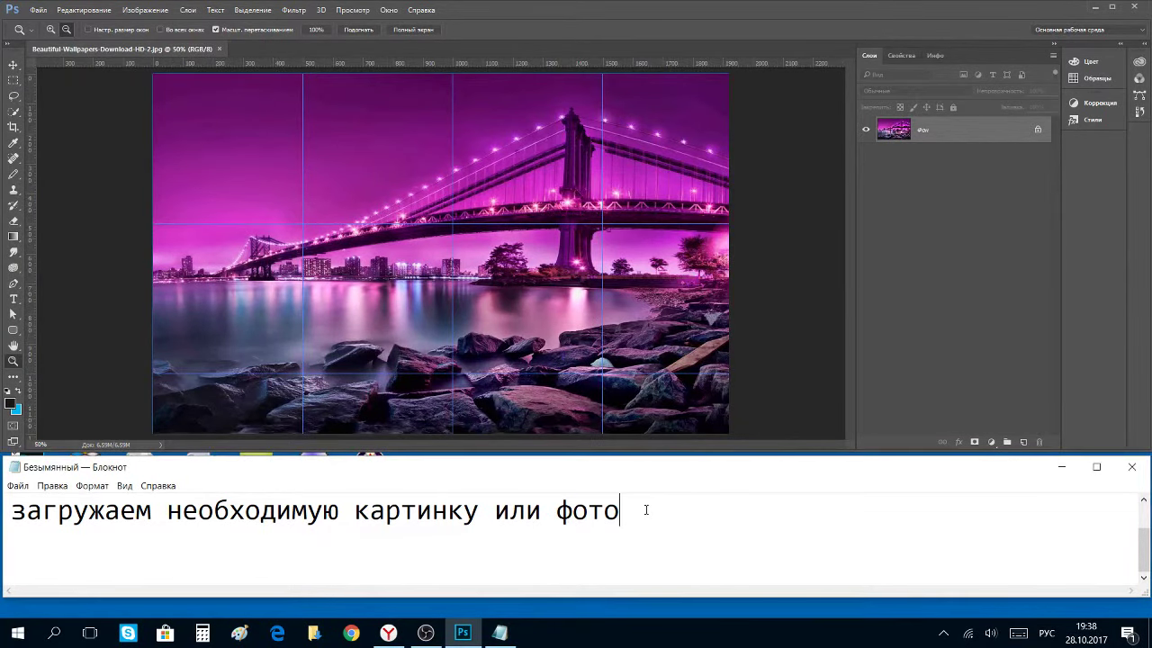
key(Return)
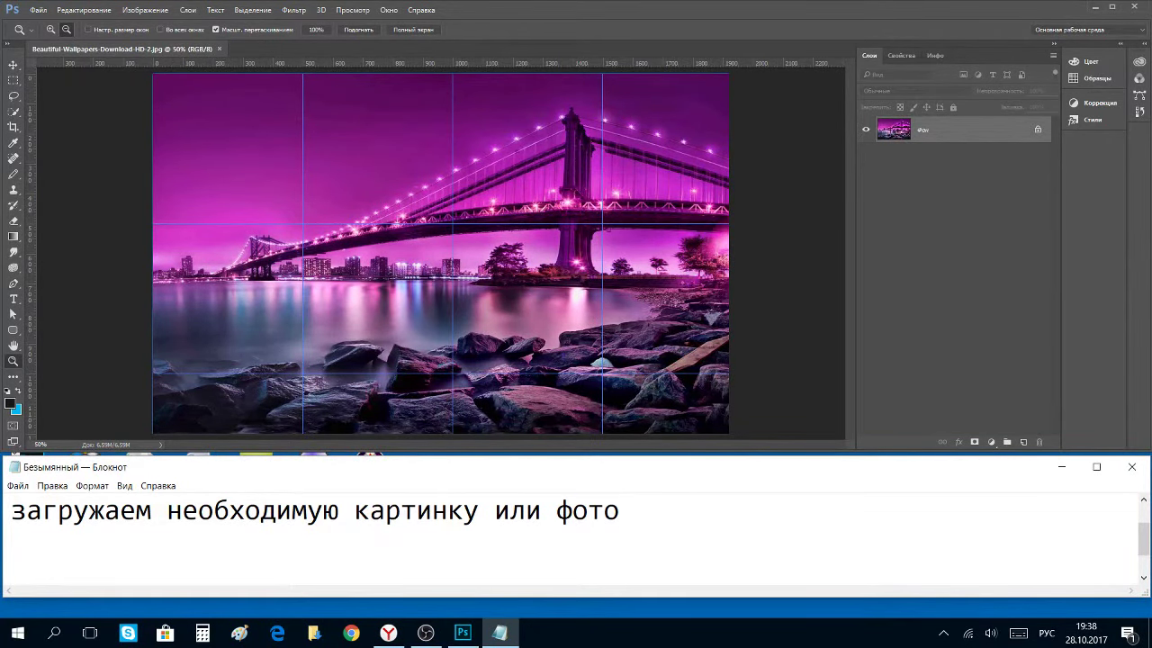
text(создаё)
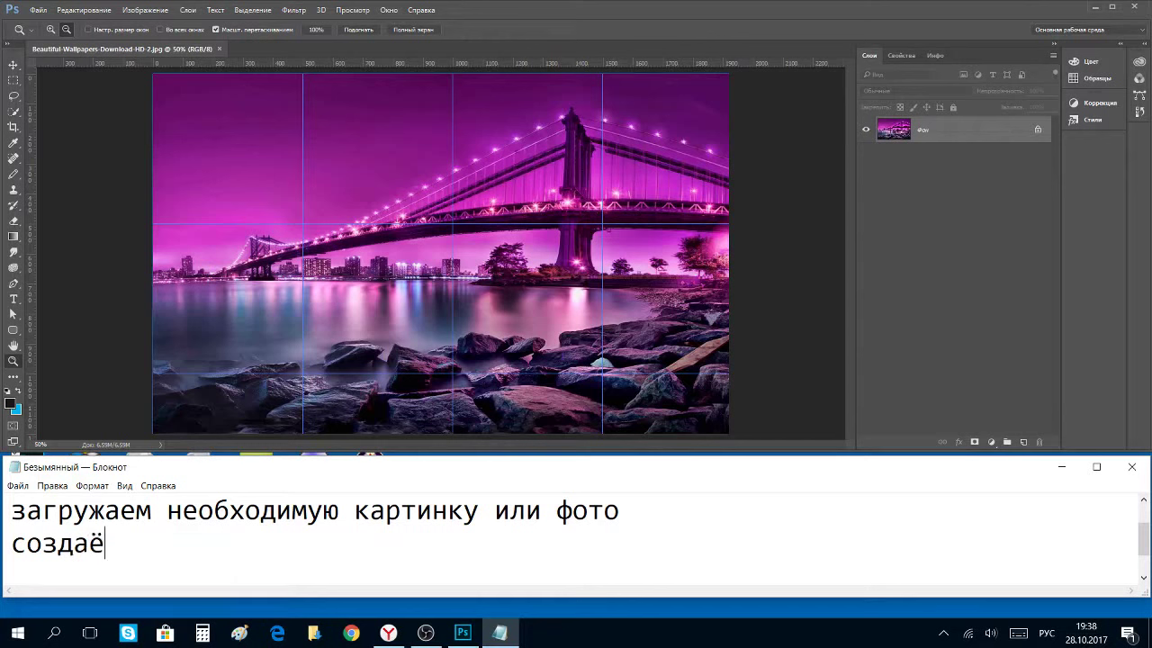
text(м но)
text(вый слой)
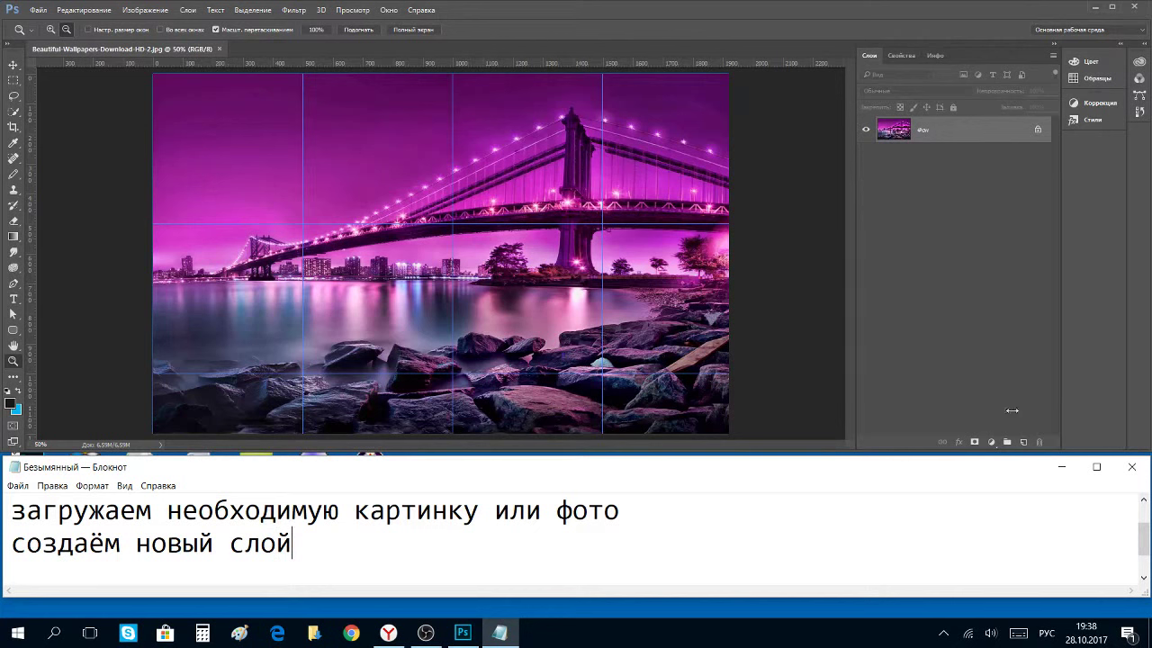
click(999, 372)
click(1024, 442)
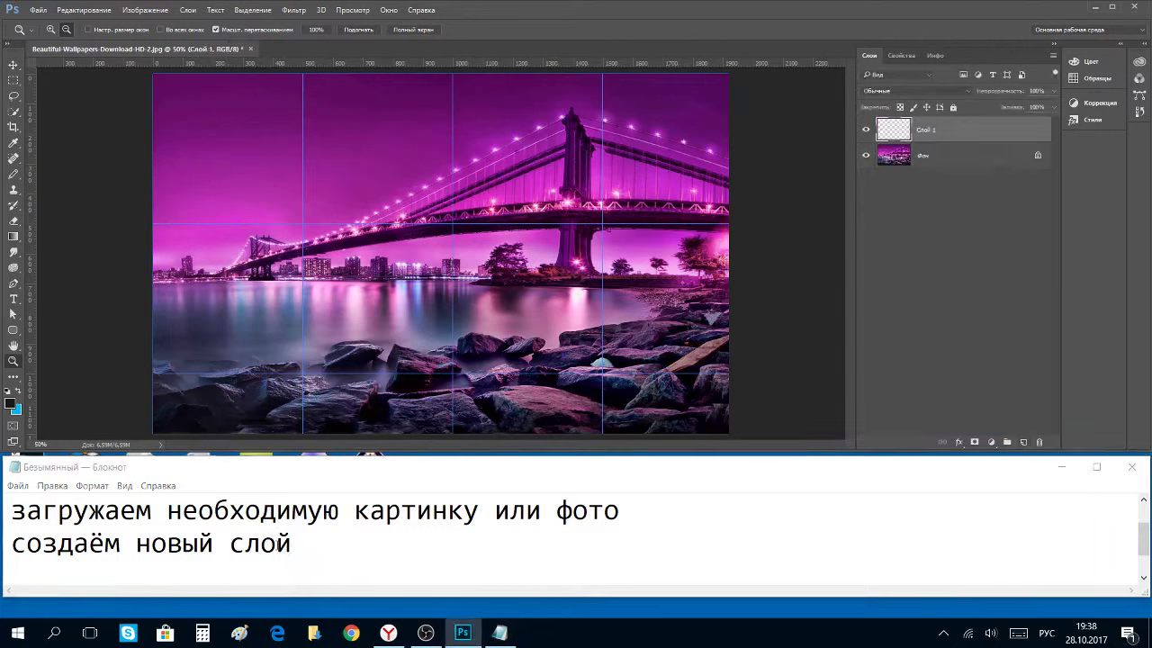
click(292, 546)
Note 'на этом слое рисуем овал' and bring up the Rounded Rectangle size prompt.
key(Return)
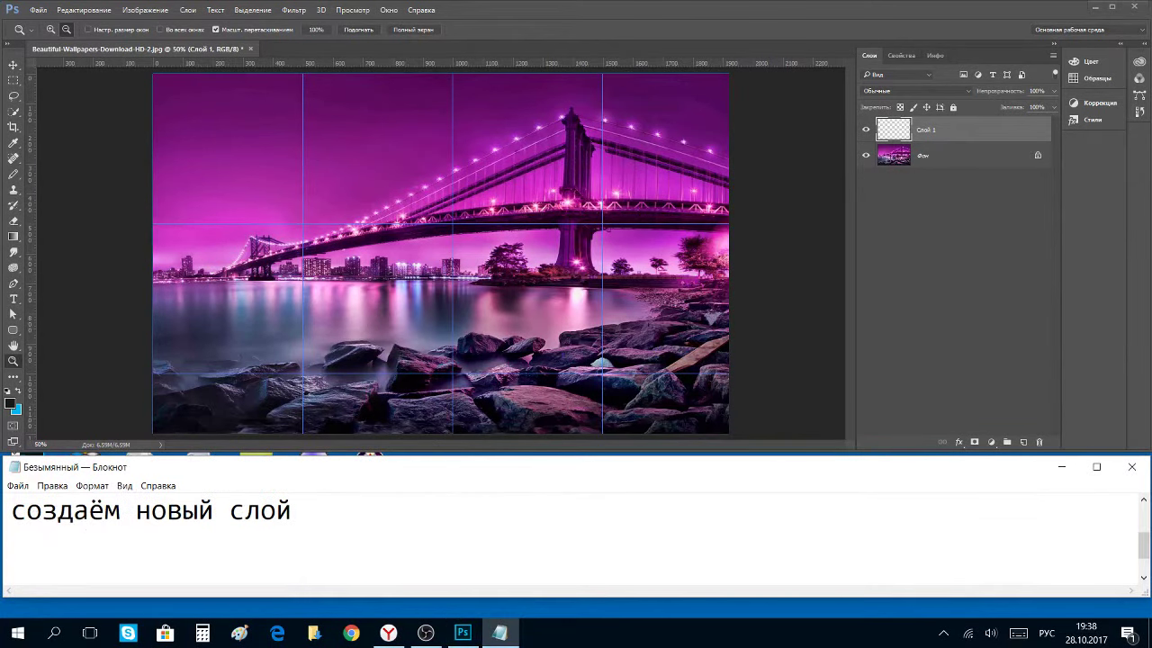
text(на этом )
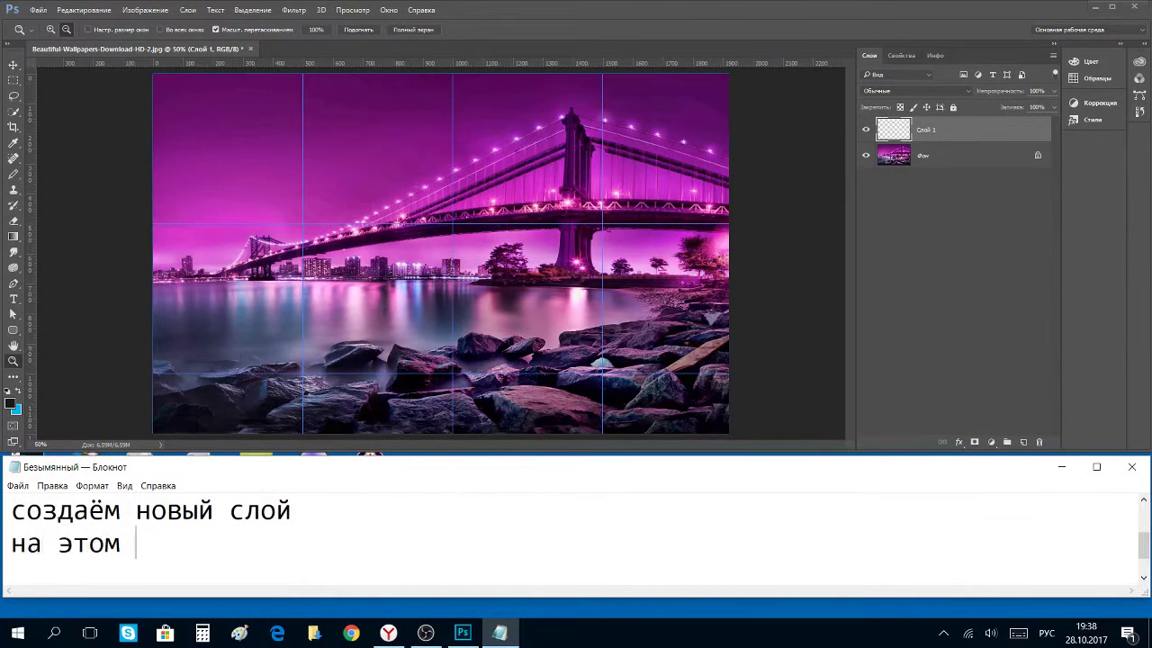
text(слое )
text(рисуем )
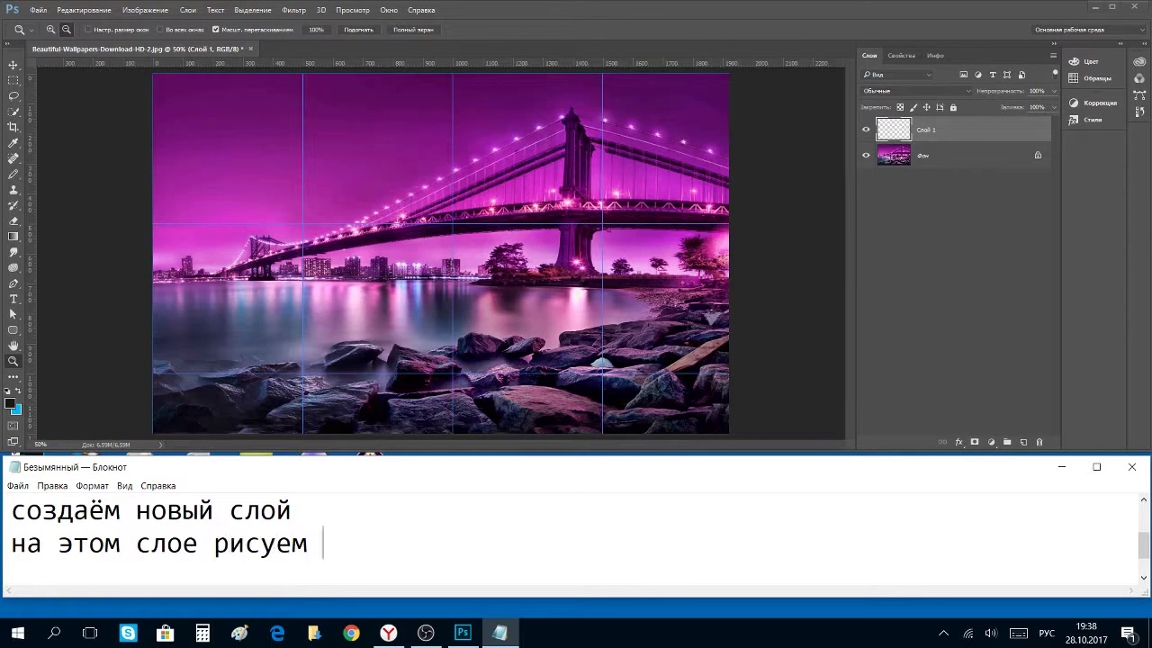
text(овал)
key(Return)
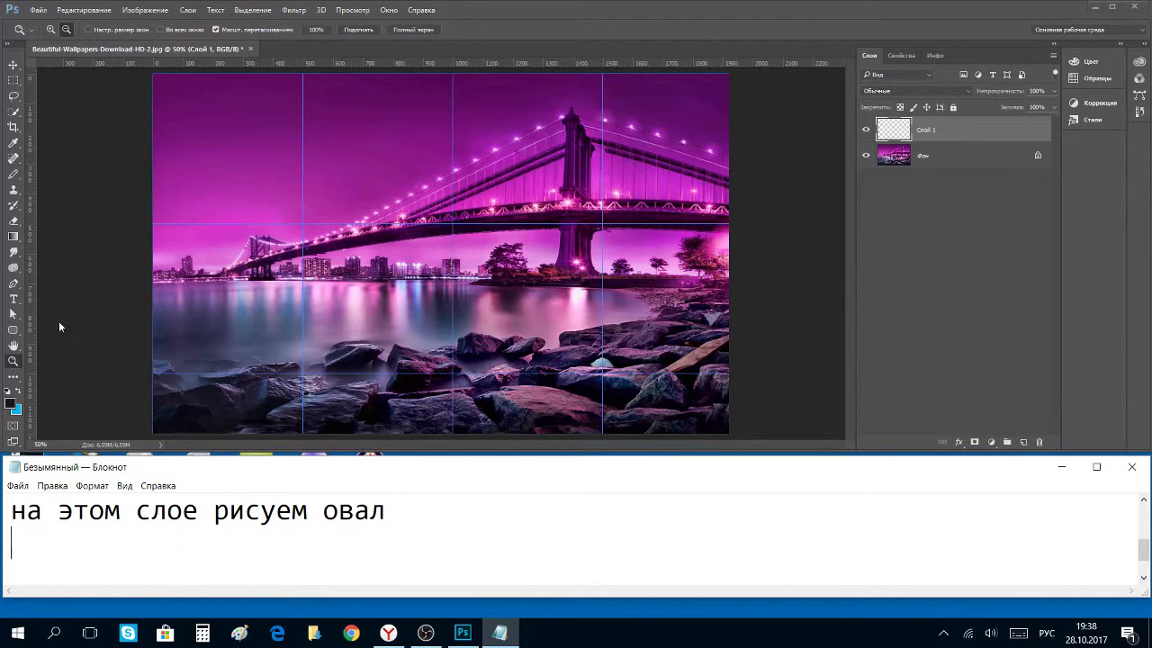
click(14, 333)
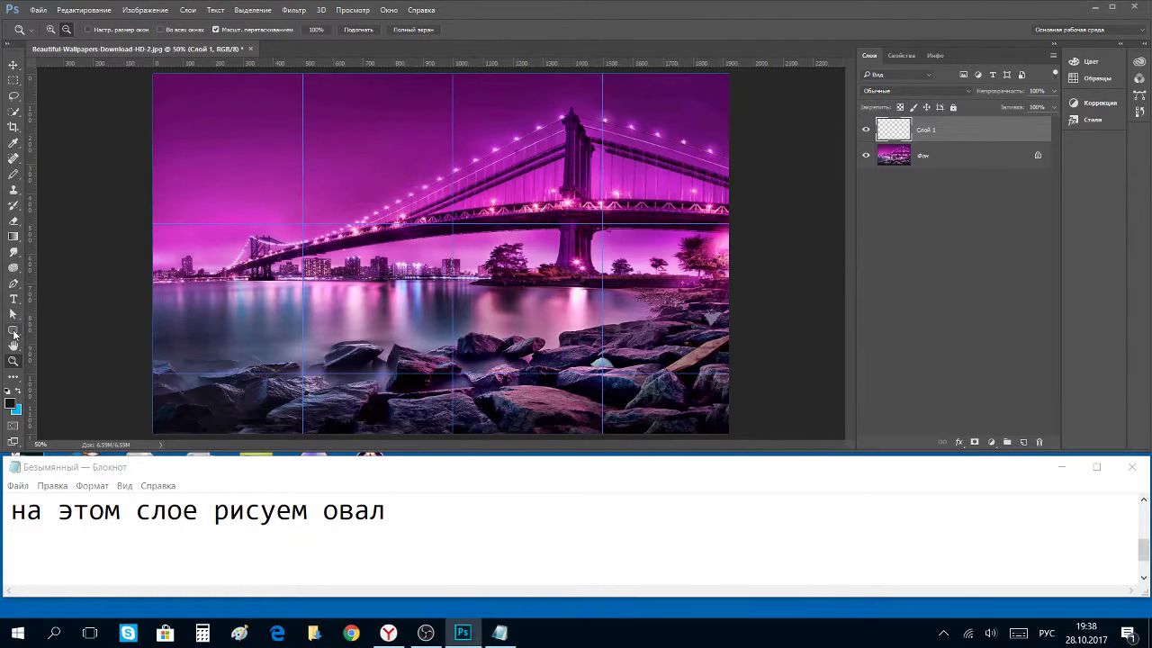
click(13, 331)
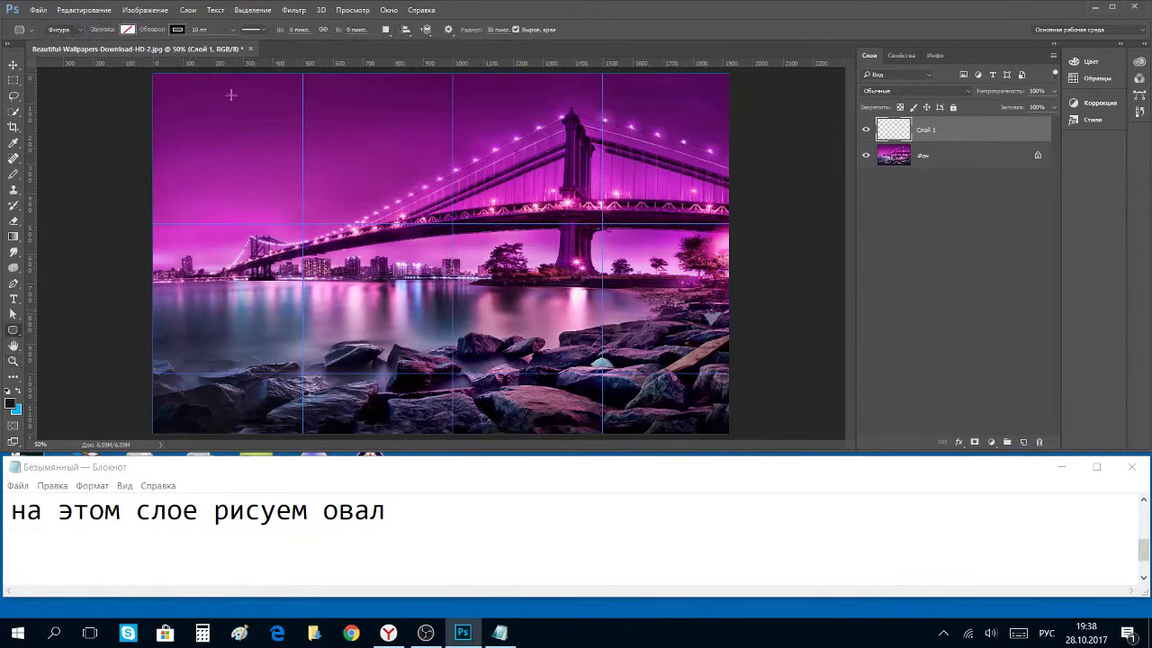
click(209, 151)
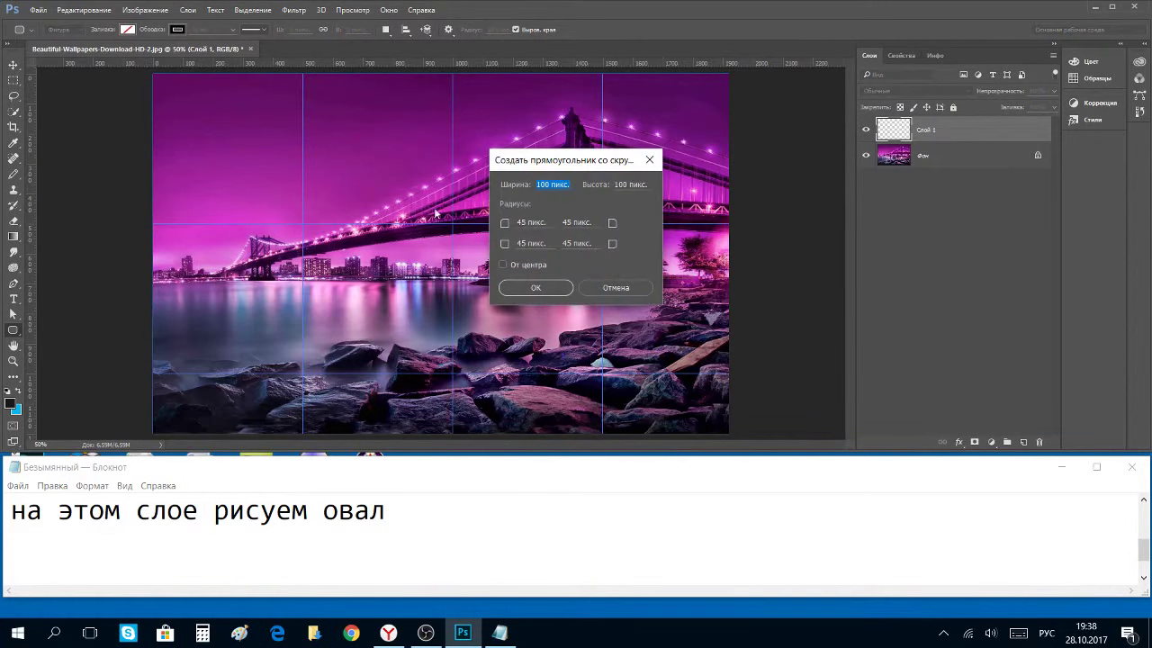
Add the note 'делаем размер овала по размеру изображения', then return to the size prompt.
click(390, 515)
key(Return)
text(д)
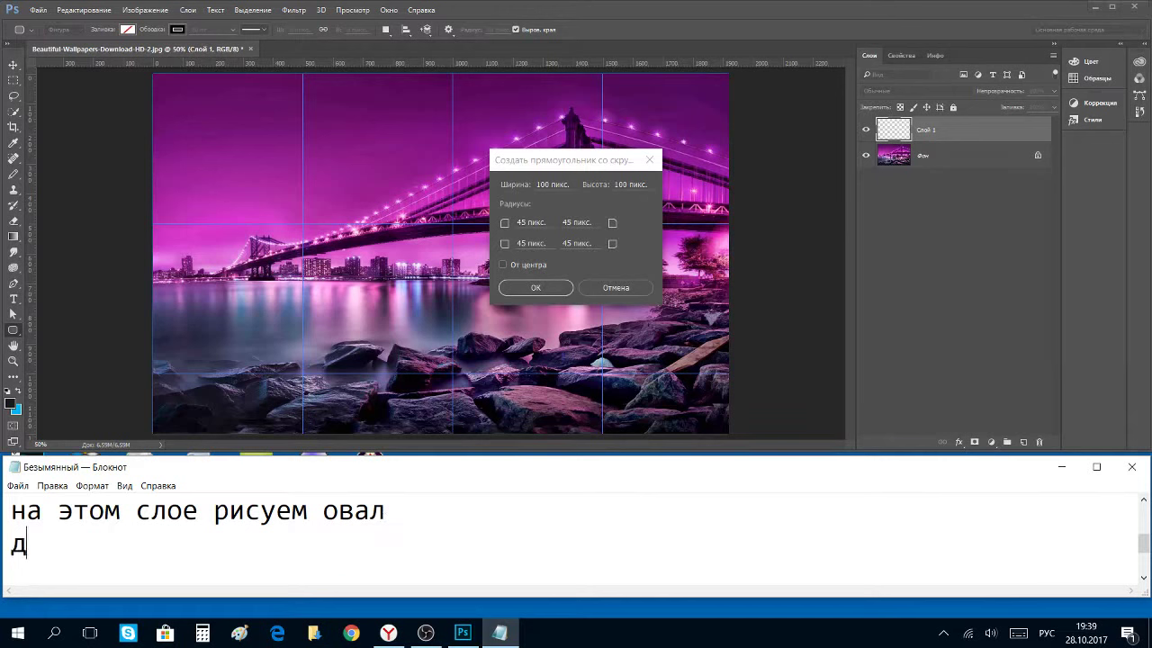
text(елл)
key(BackSpace)
text(аем р)
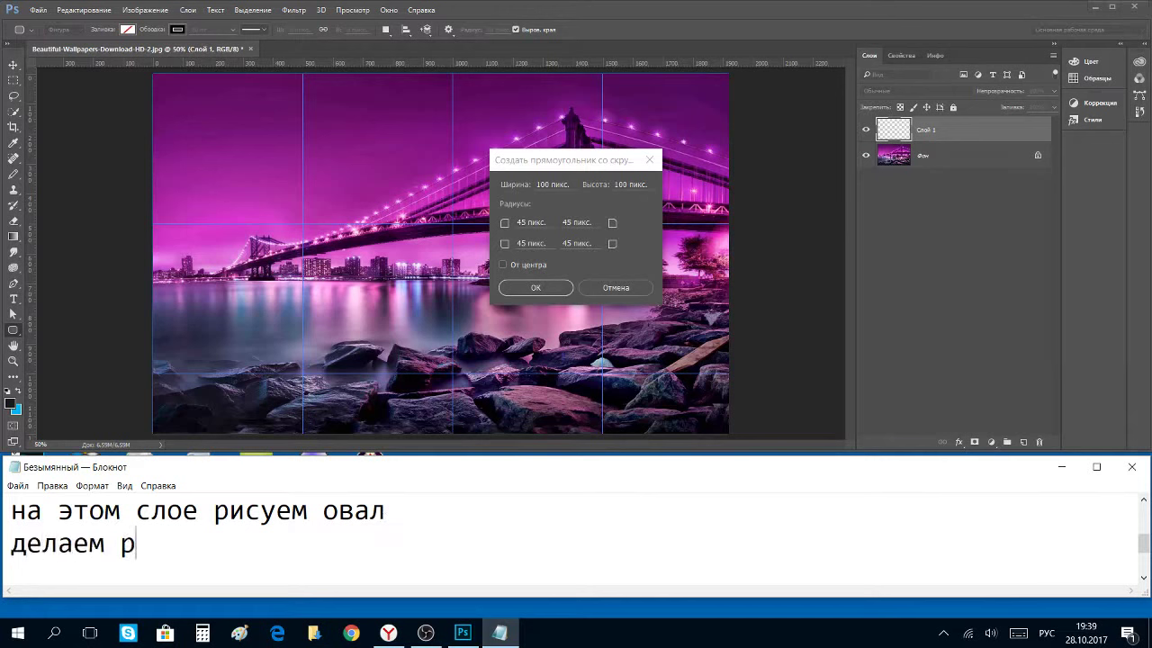
text(азмер )
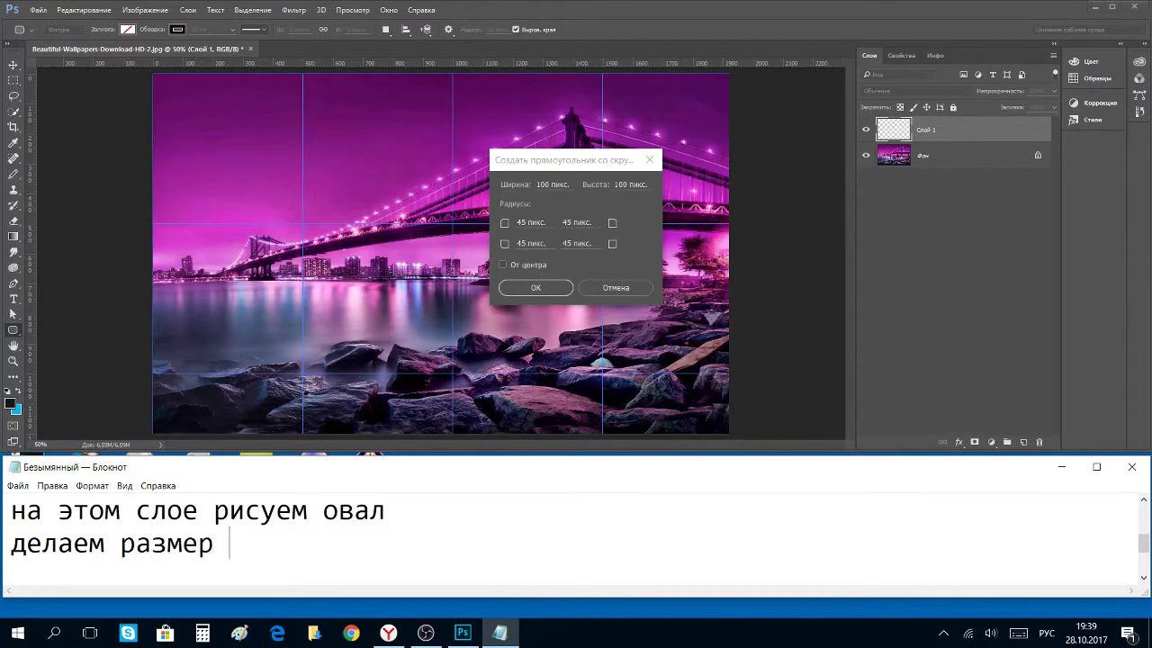
text(о)
text(вала по)
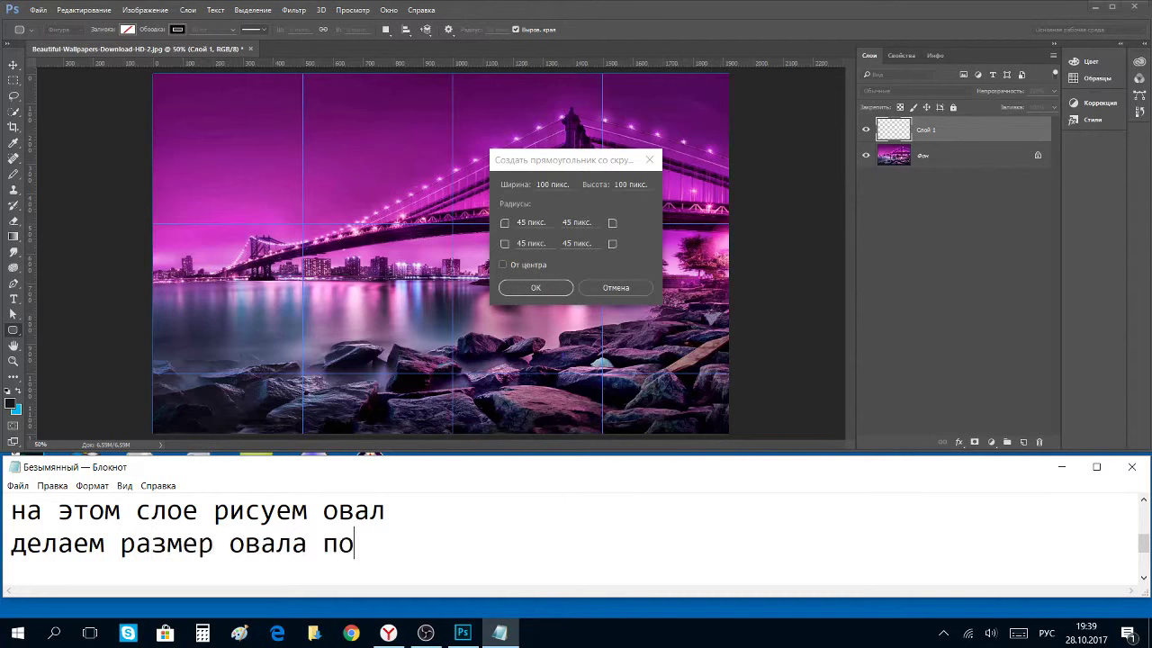
text( размеру)
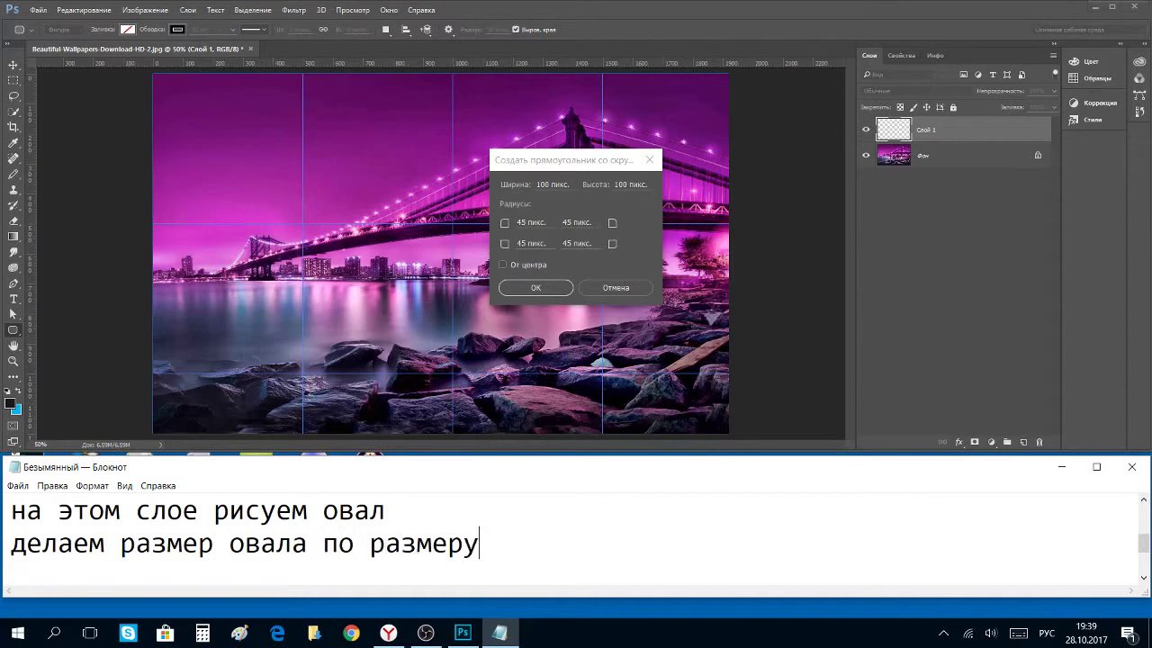
text( изобра)
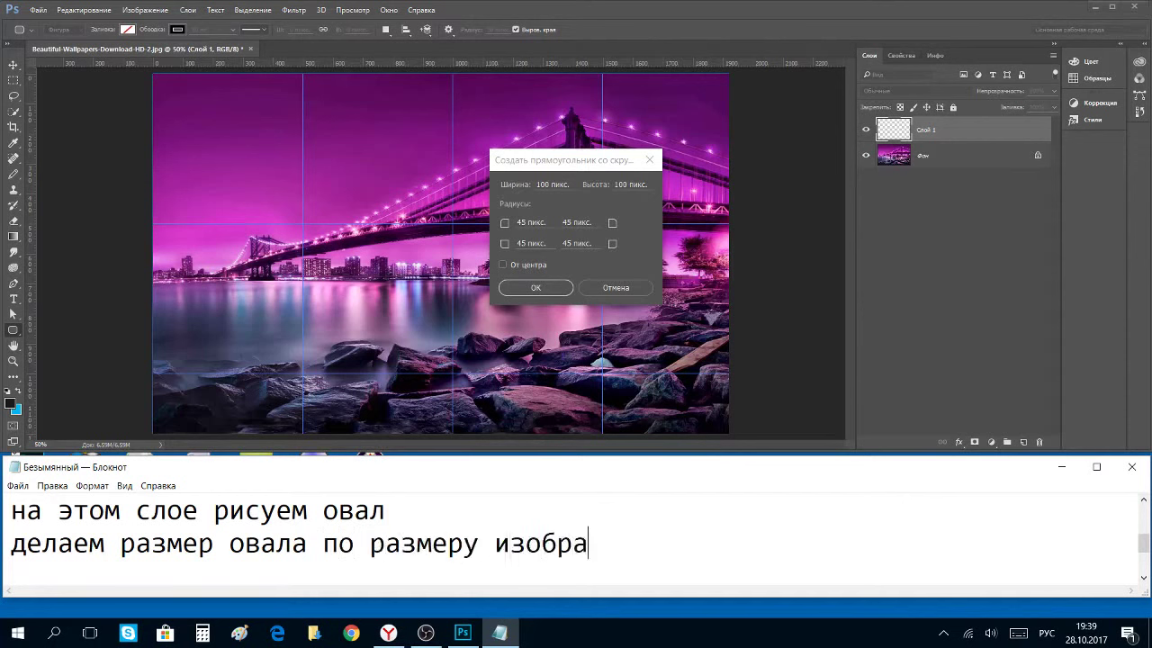
text(жения)
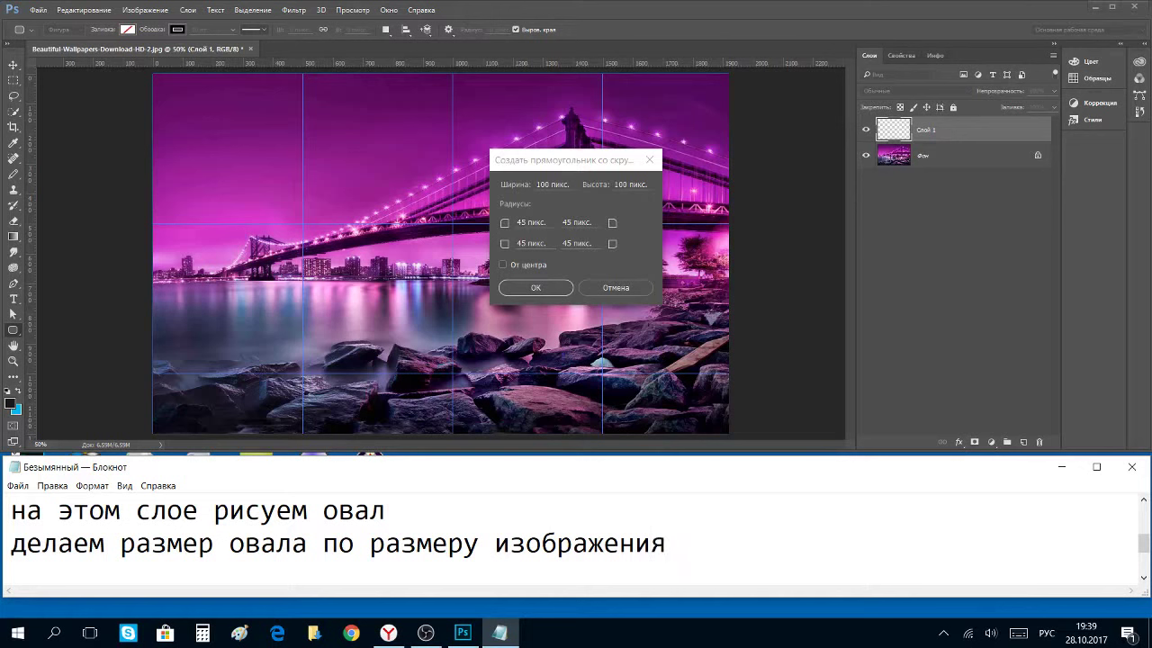
click(611, 288)
Cancel the shape prompt and check the image size is 1920 × 1200 px.
click(615, 288)
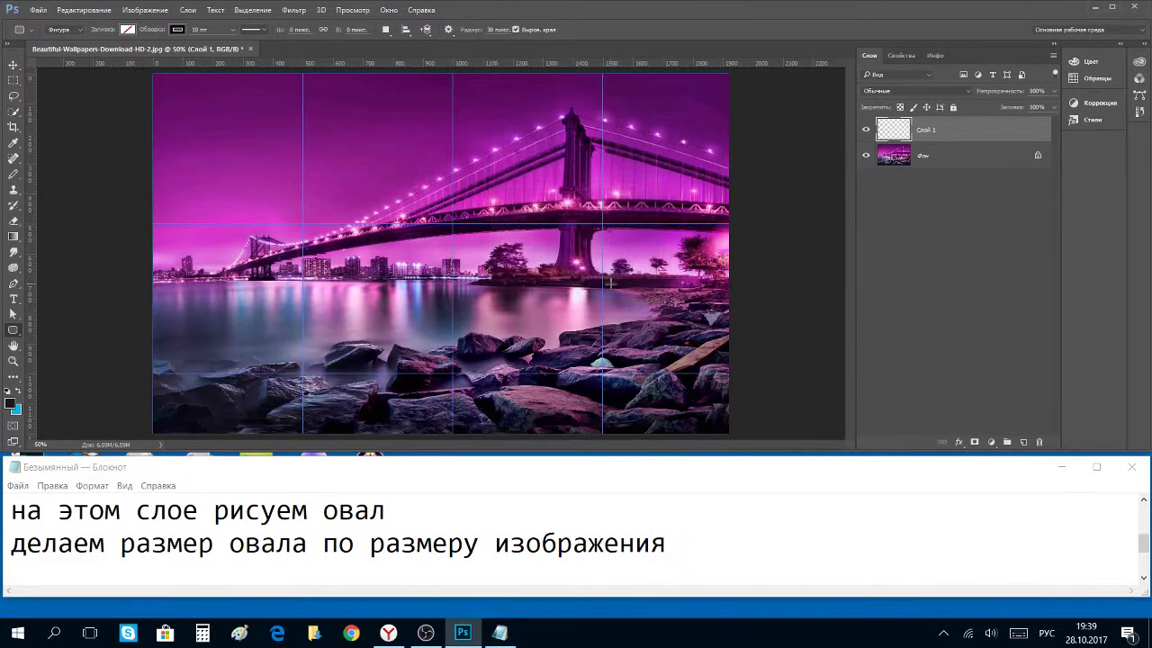
click(131, 11)
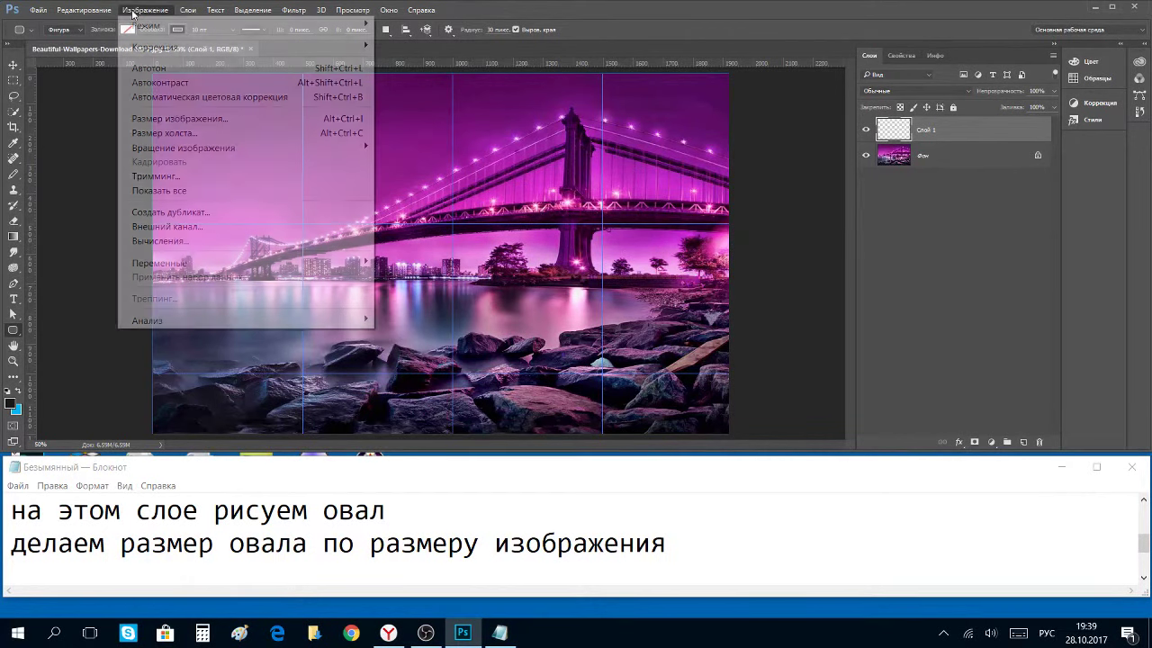
click(150, 118)
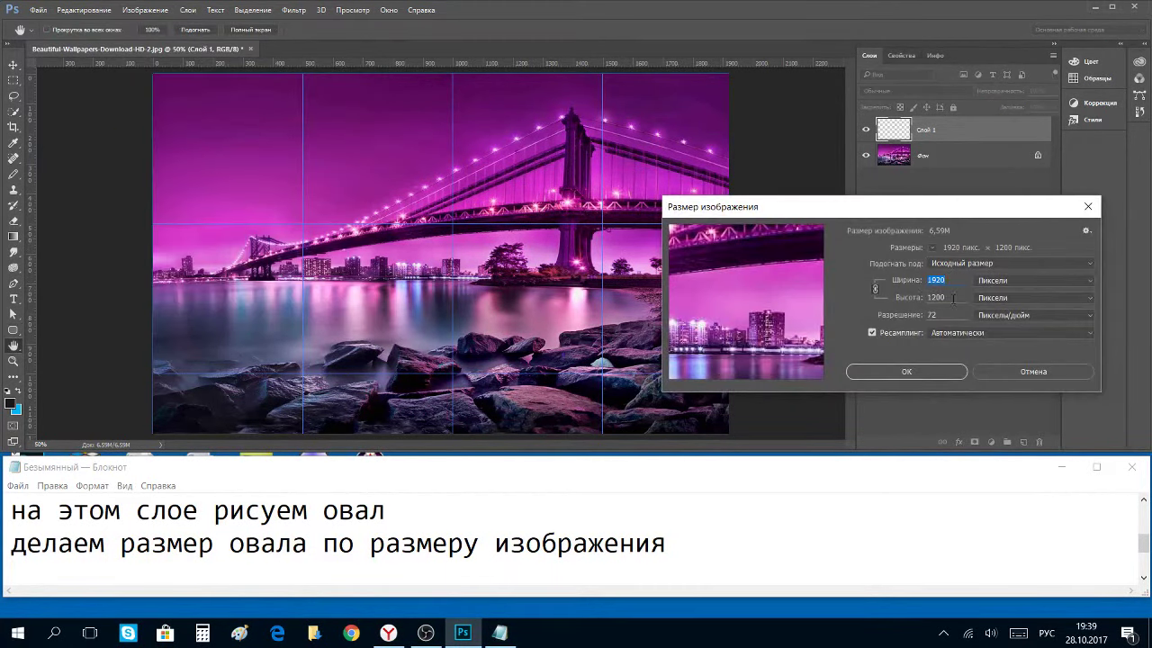
click(986, 373)
Create a 1920 × 1200 px rounded rectangle on the canvas.
click(327, 209)
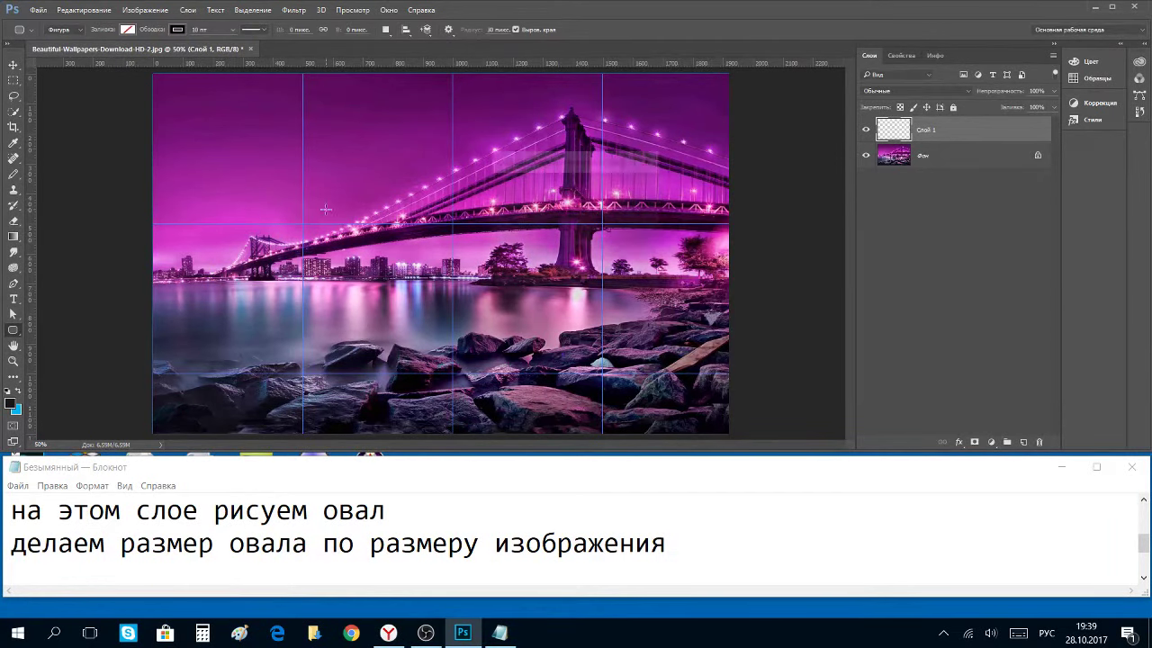
text(1920)
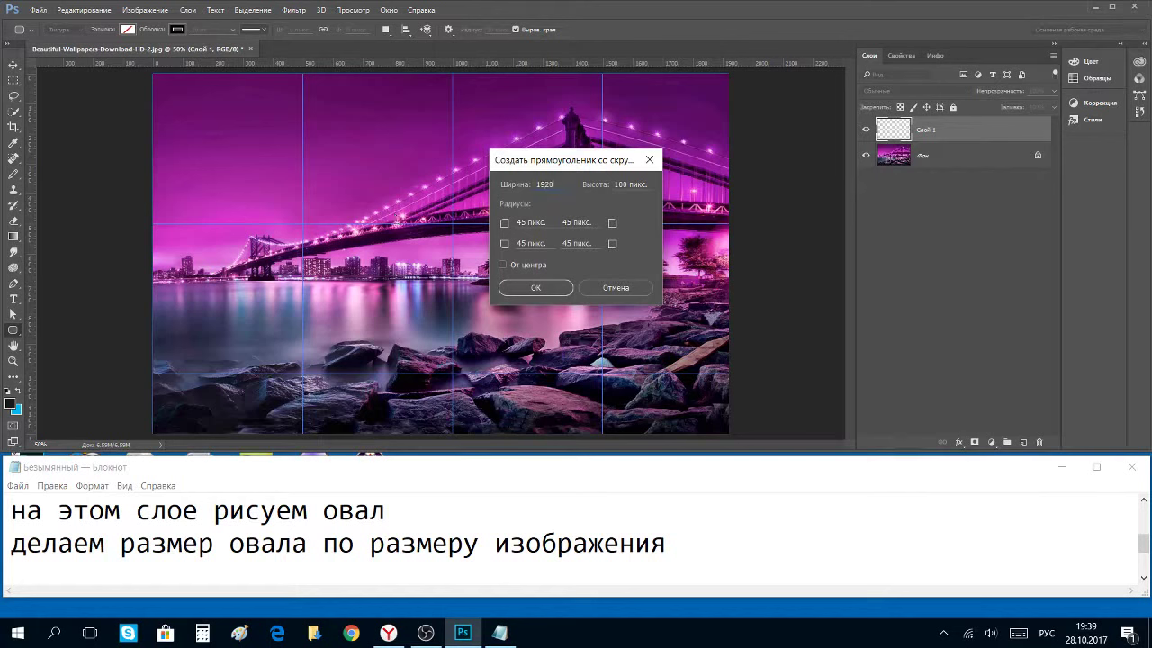
key(Tab)
text(12)
text(0)
key(Return)
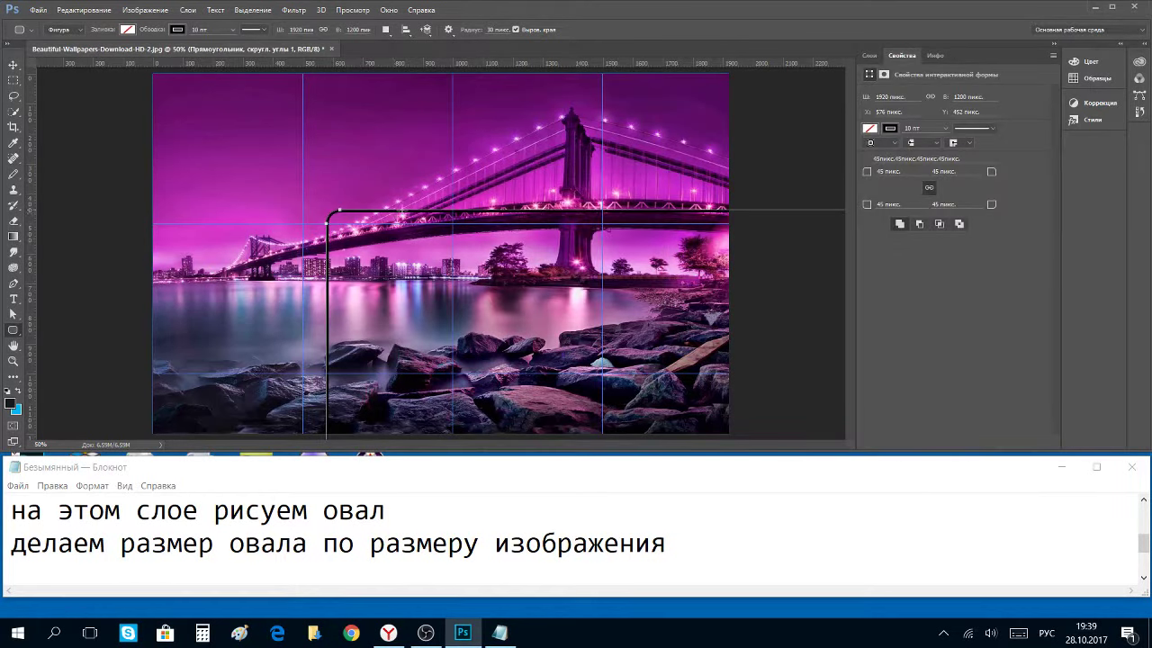
Align the rectangle to X 0, Y 0 and thicken its stroke to about 26 pt.
click(14, 66)
drag(335, 202, 185, 85)
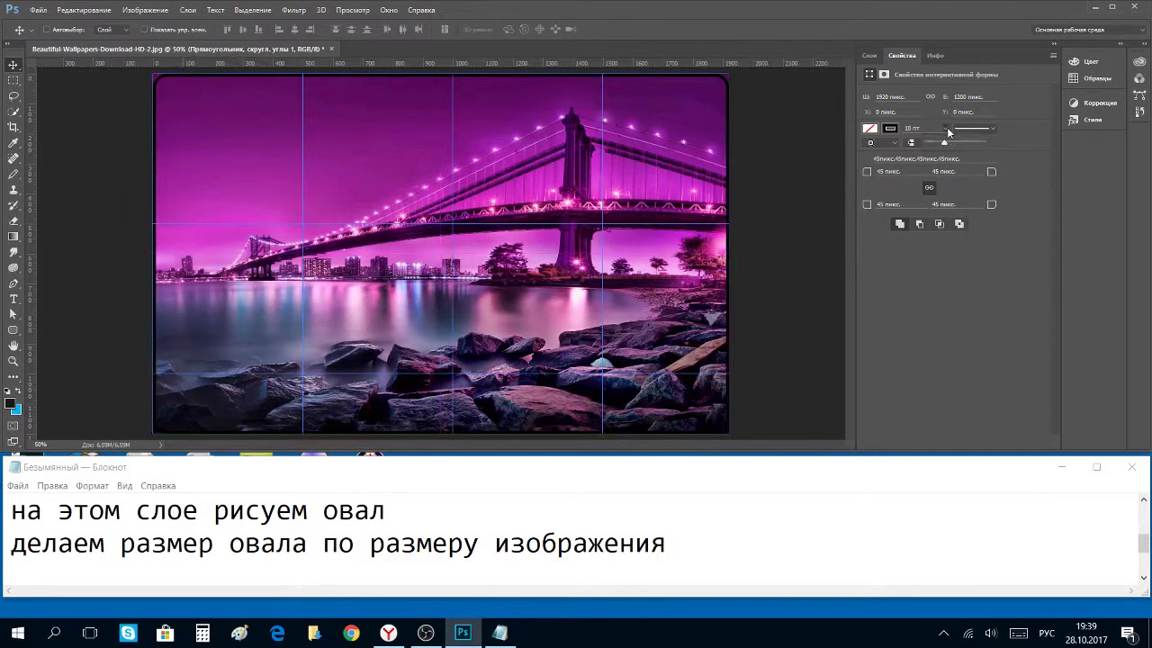
drag(946, 145, 960, 144)
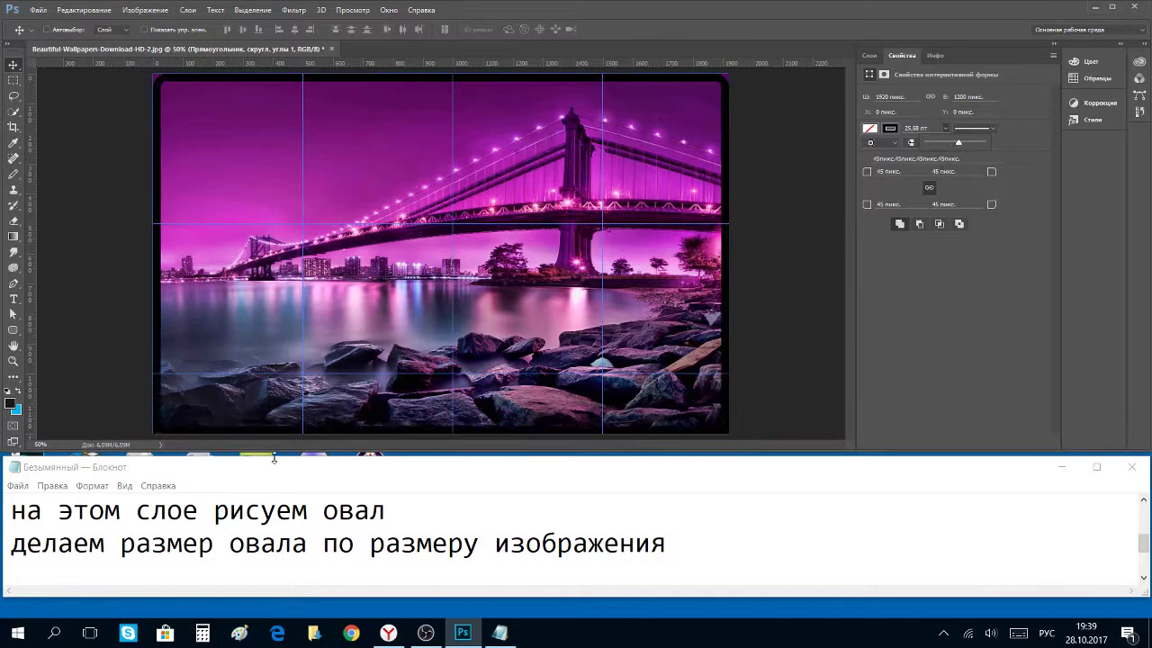
Start a new note line 'делаем необходимый радиус у'.
click(676, 555)
key(Return)
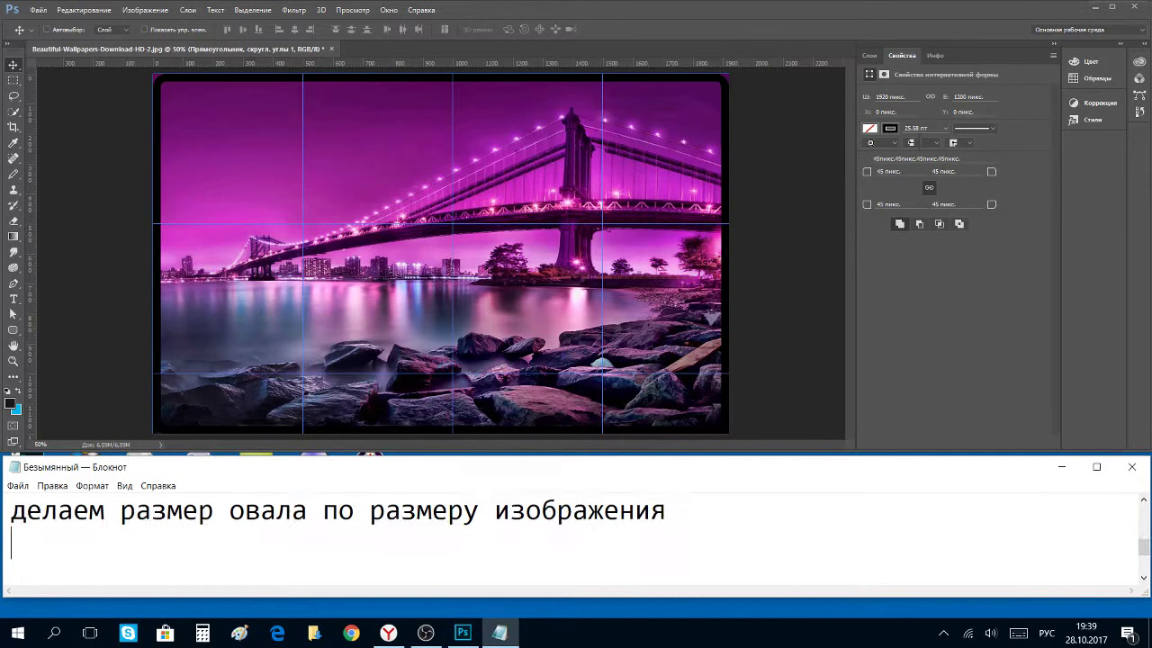
text(делае)
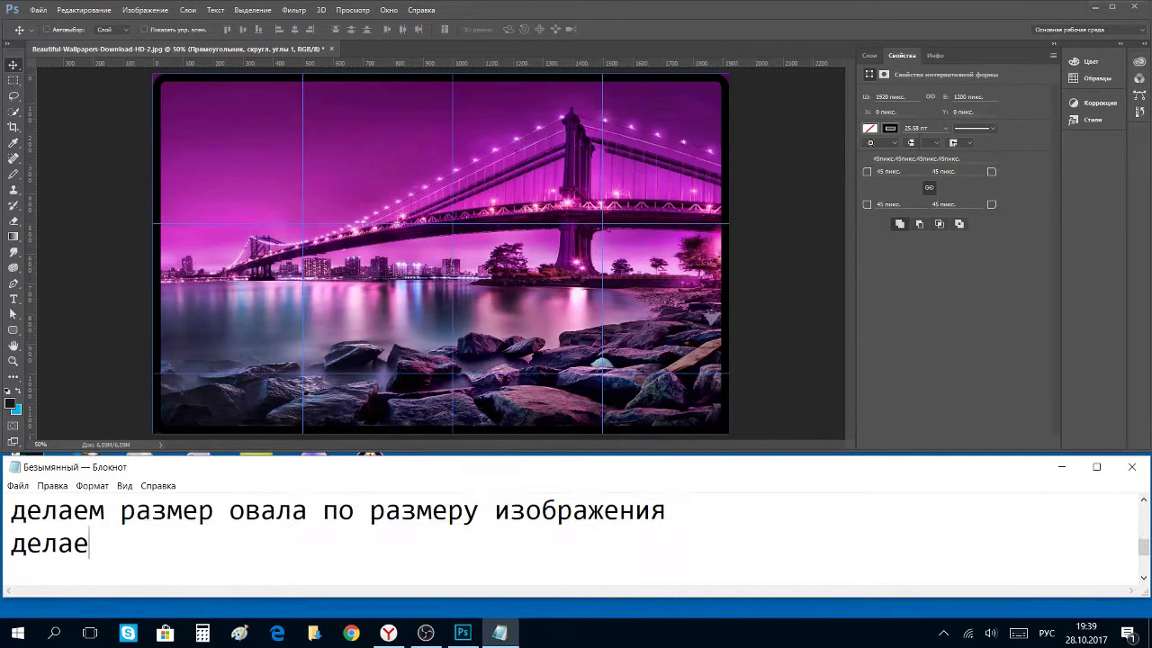
text(м необ)
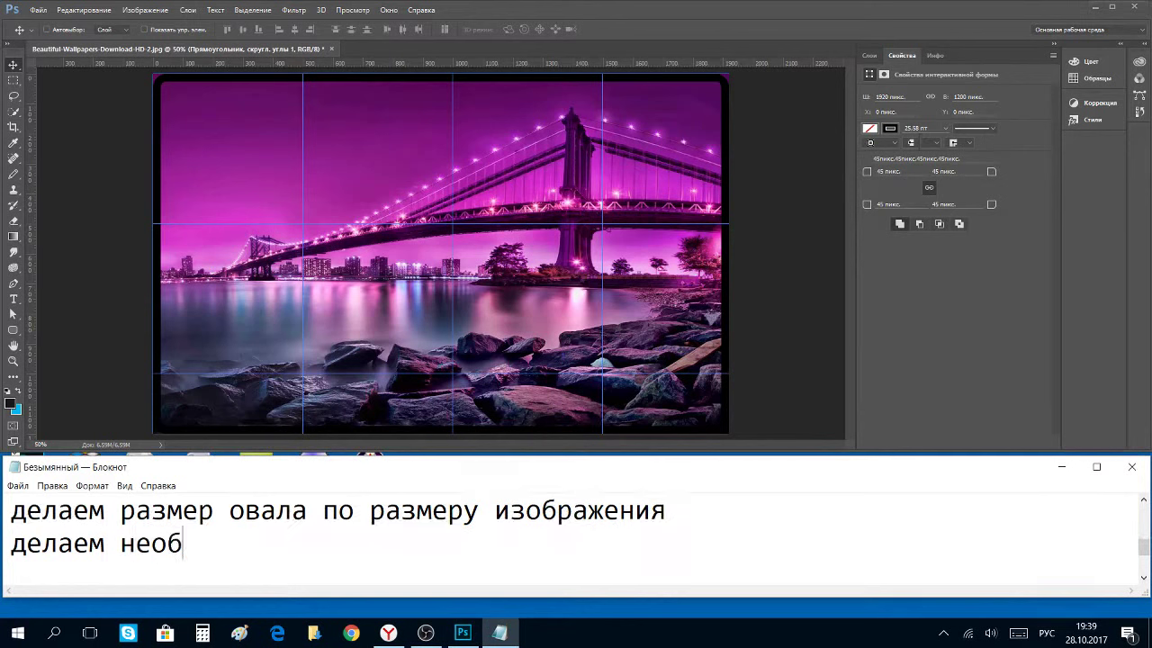
text(ходимы)
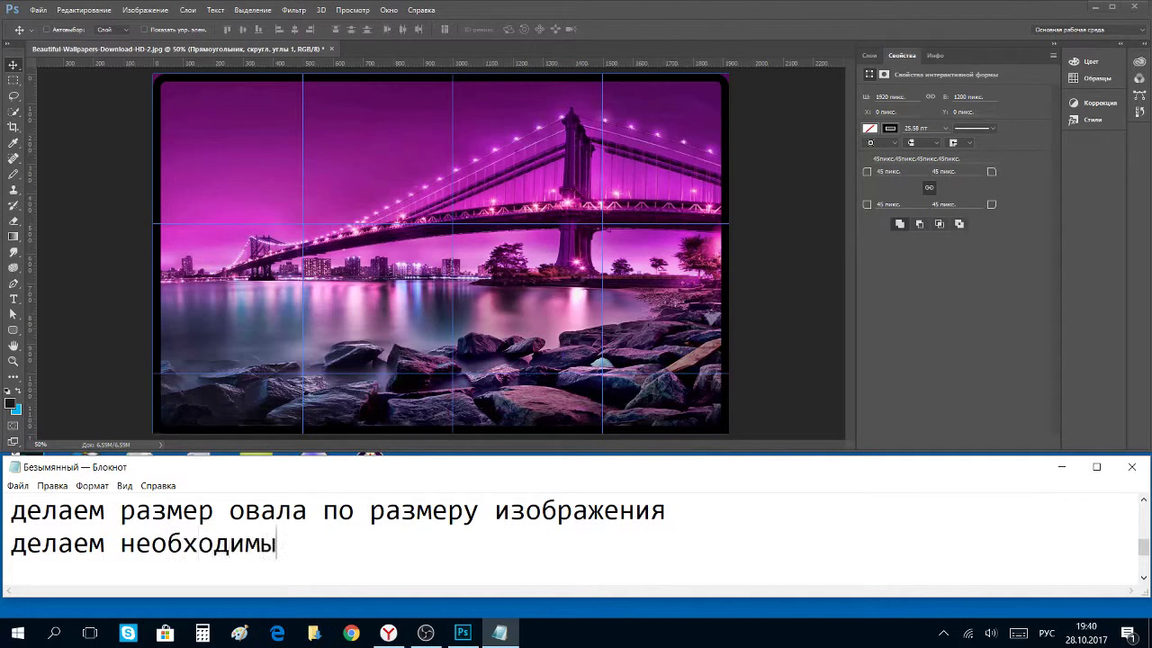
text(й ради)
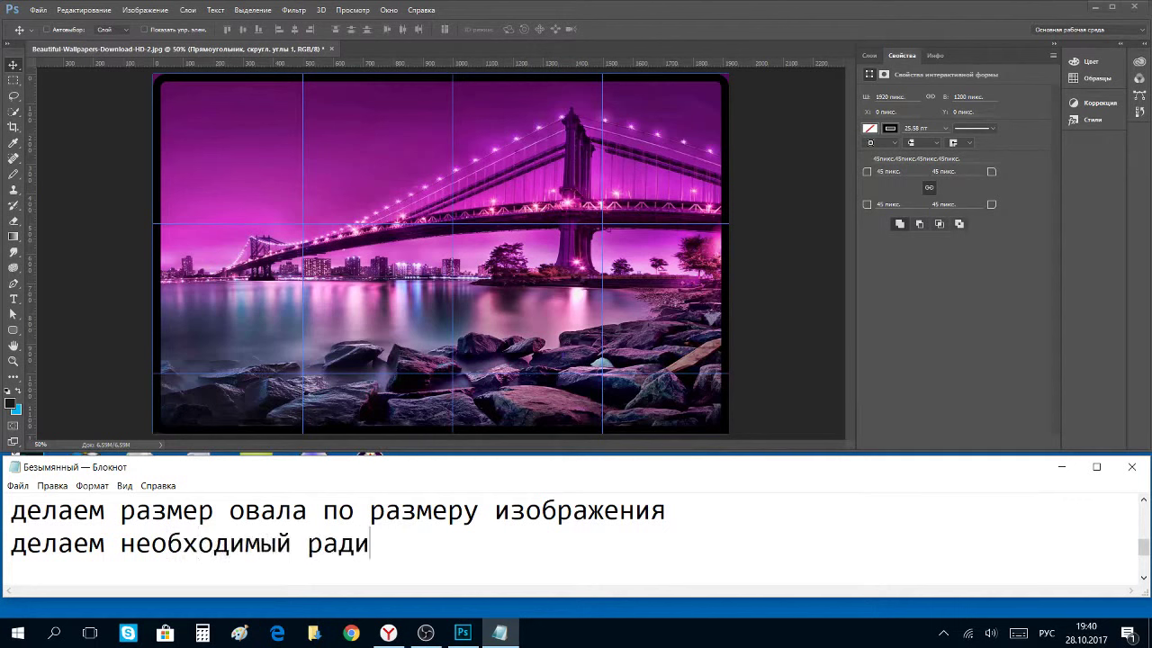
text(ус у)
Complete the note as 'делаем необходимый радиус углов овала'.
key(BackSpace)
key(BackSpace)
text(у)
text(глов овала)
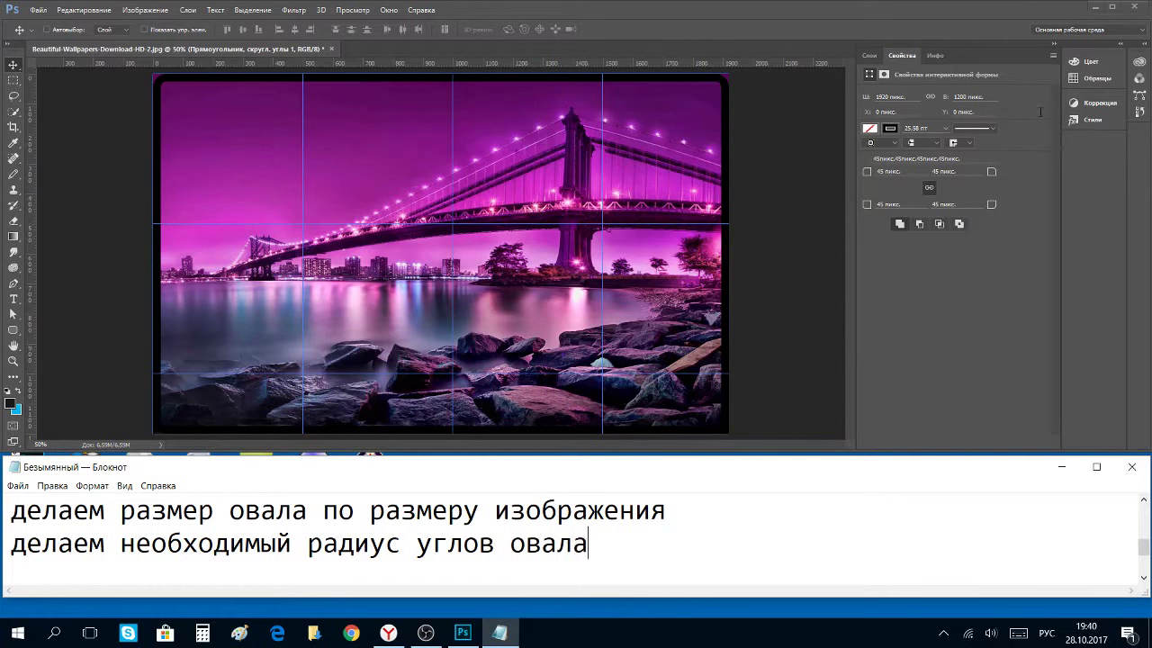
click(906, 171)
Set every corner radius of the rectangle to 150 px.
double_click(900, 172)
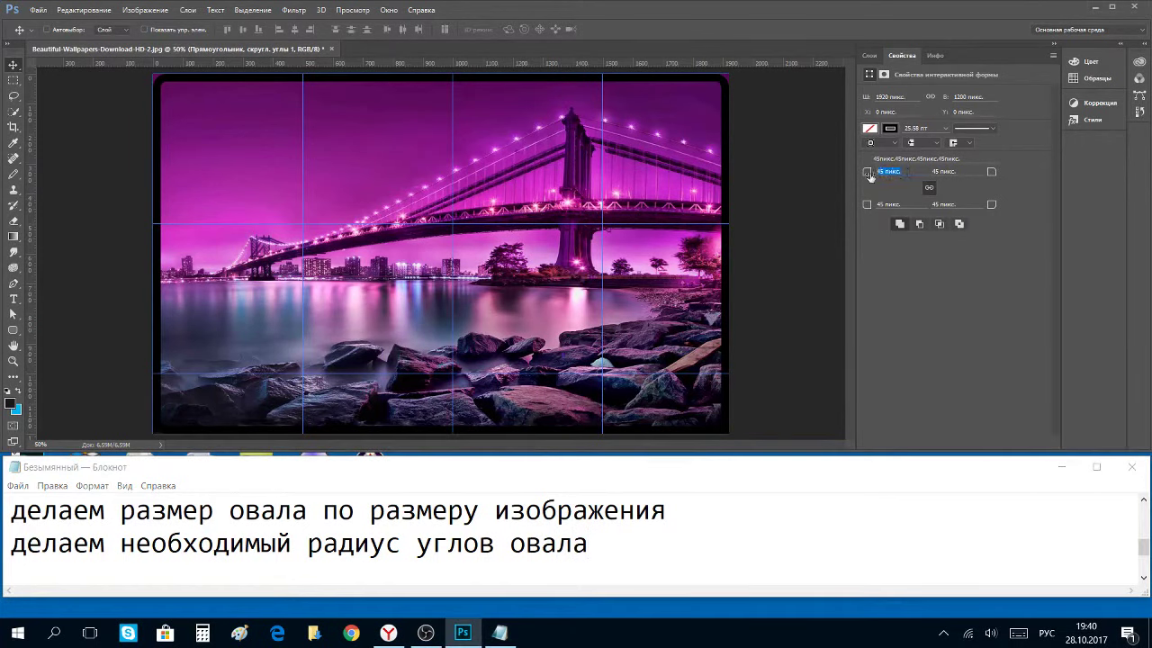
text(150)
key(Return)
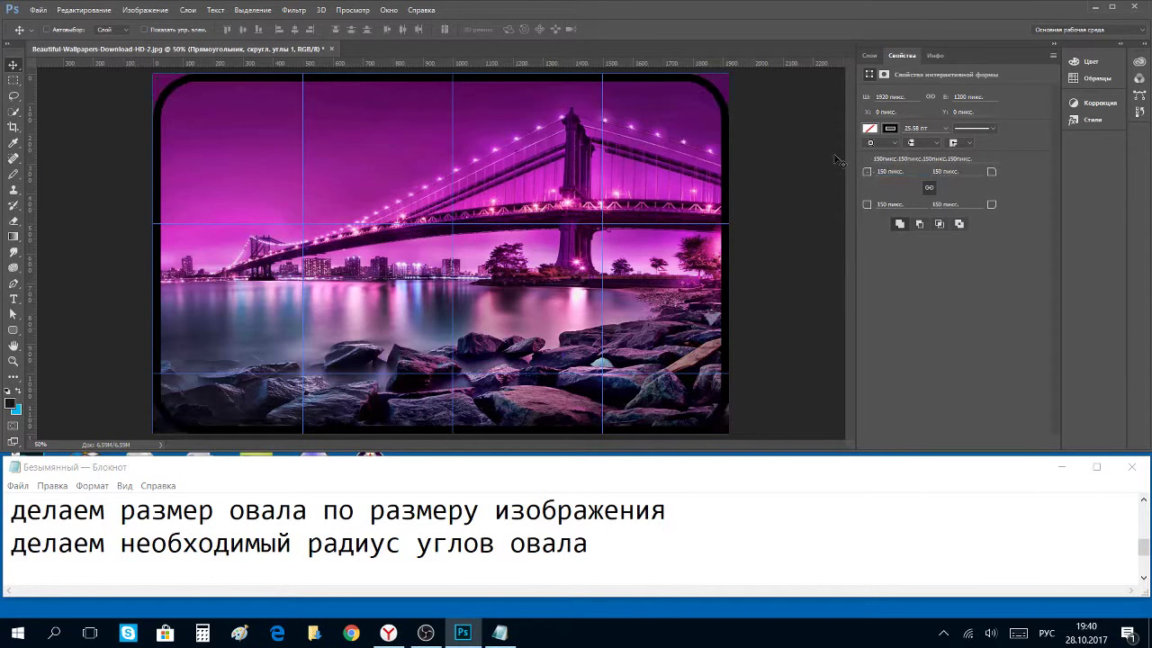
click(870, 56)
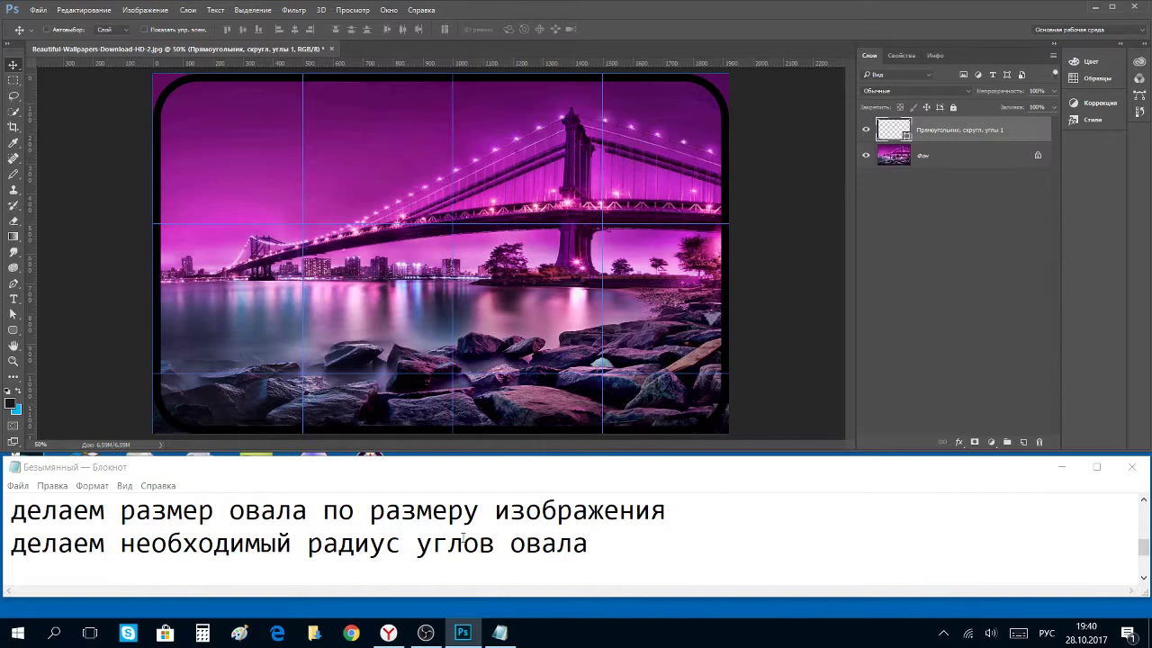
Add the note line 'кликаем на слой изображения'.
click(619, 551)
key(Return)
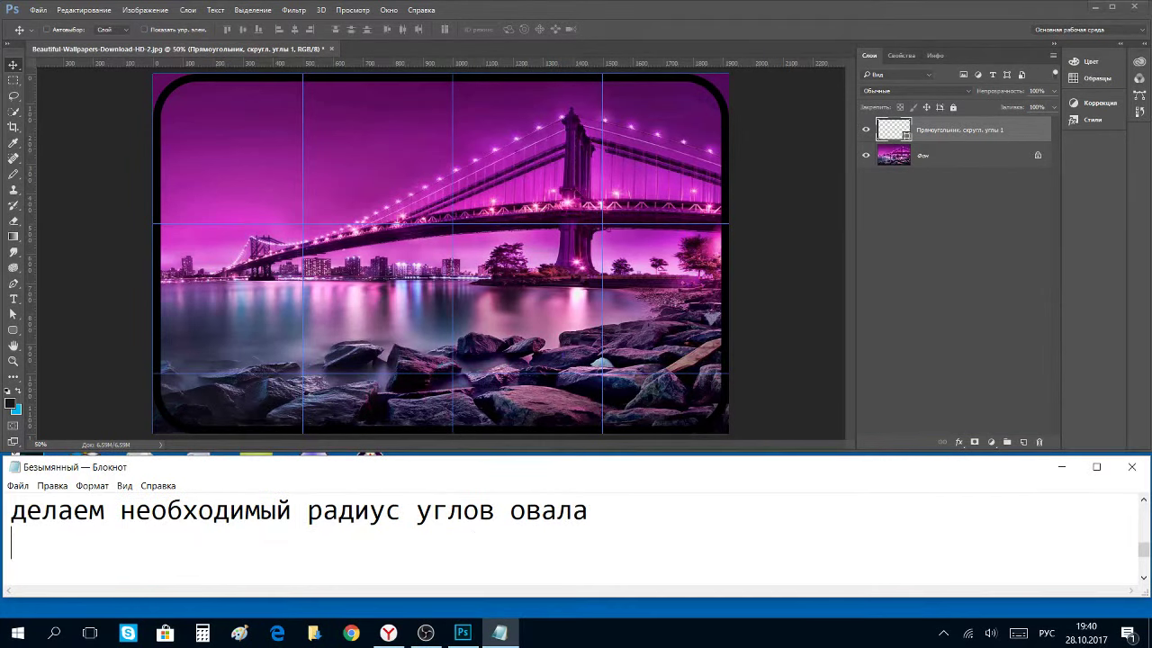
text(кликаем )
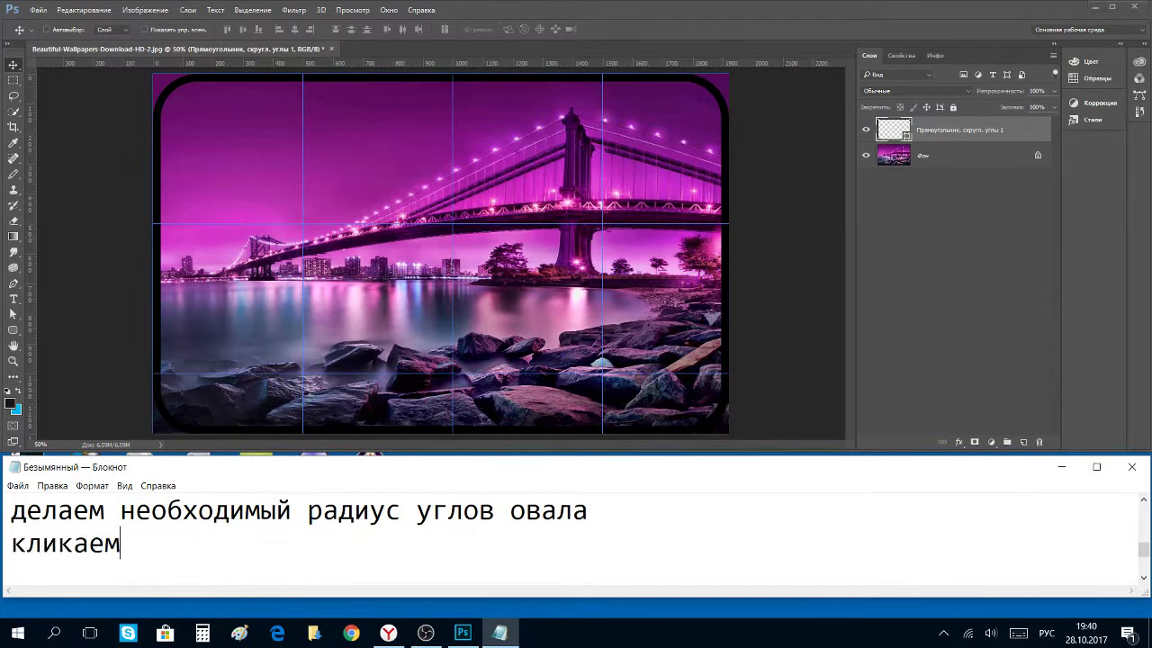
text(на )
text(из)
key(BackSpace)
key(BackSpace)
text(слой и)
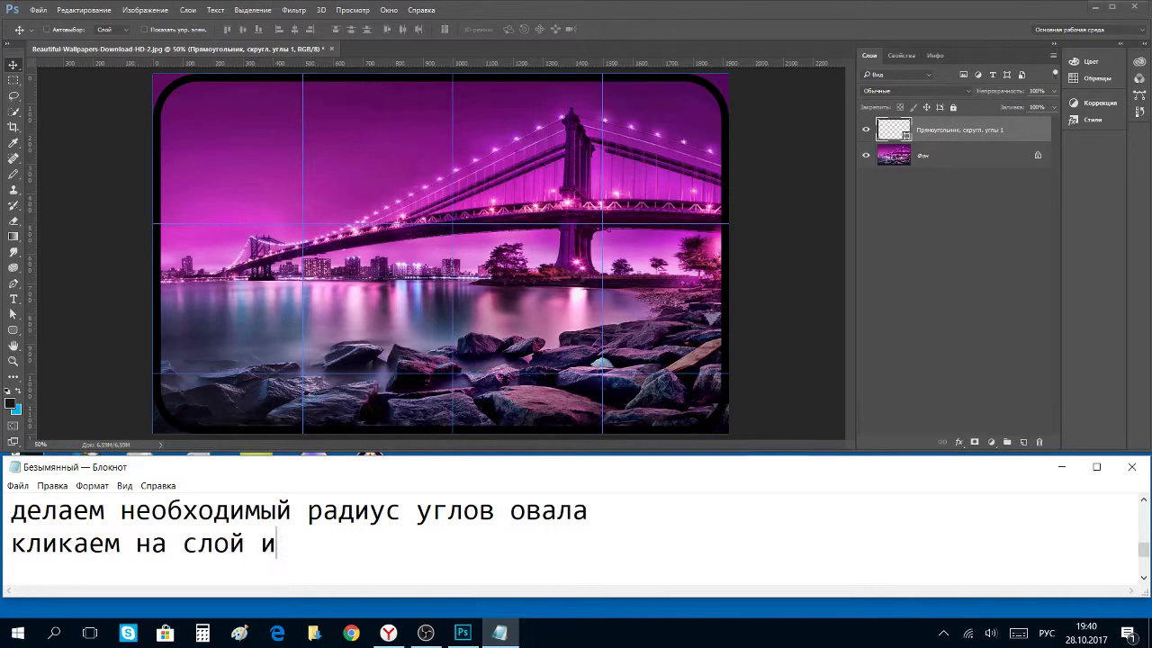
text(зображе)
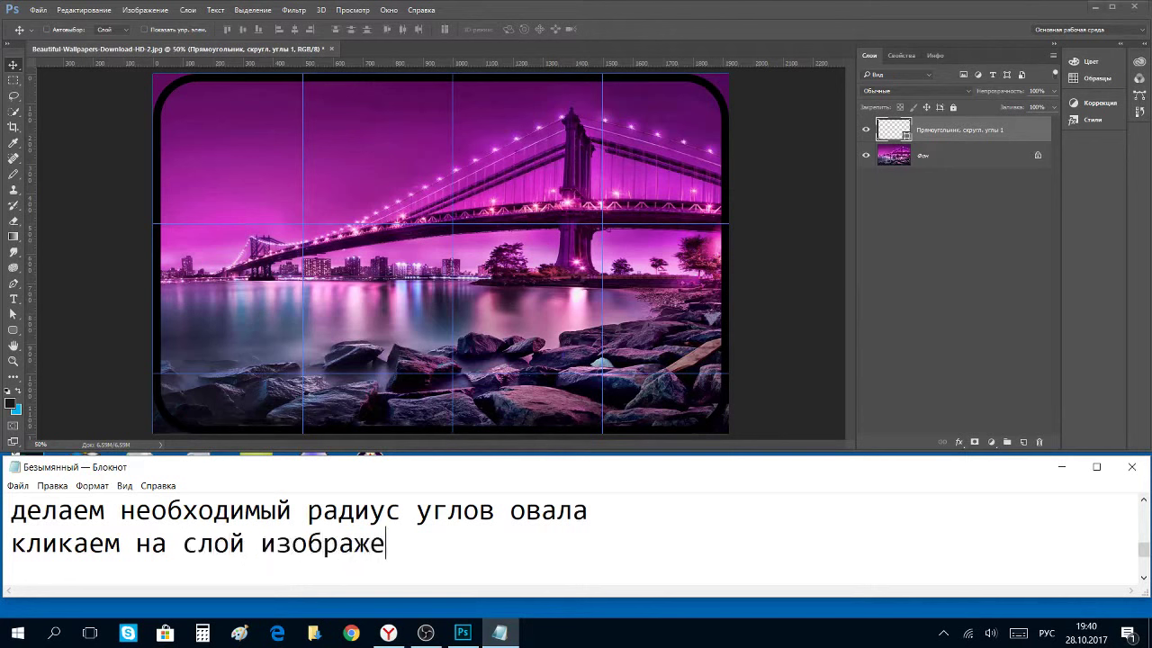
text(ния)
Select the Фон layer and load the rounded rectangle's outline as a selection.
click(898, 159)
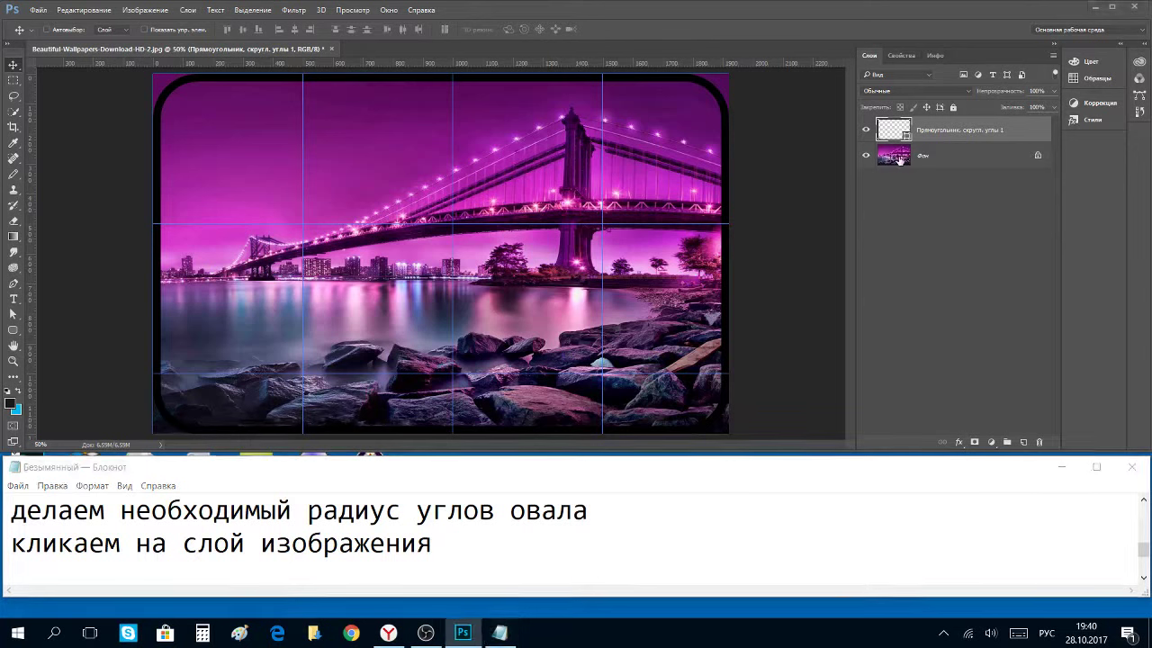
click(898, 159)
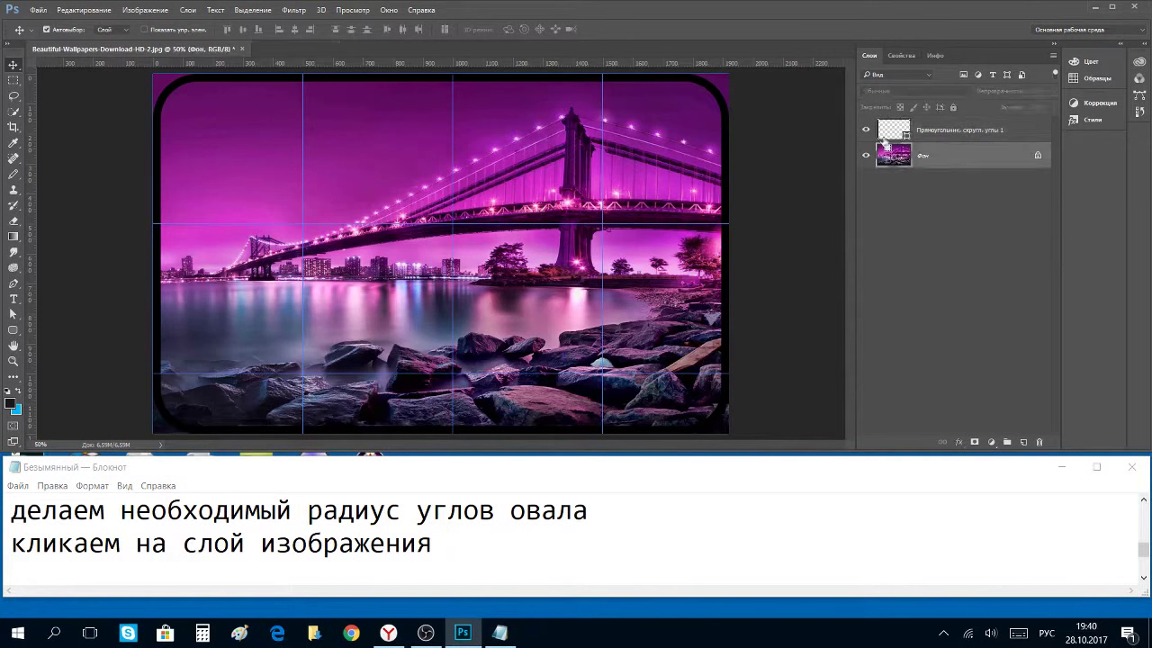
ctrl+click(879, 135)
Extend the note with 'и потом зажав ctrl кликаем на верхний слой'.
click(448, 555)
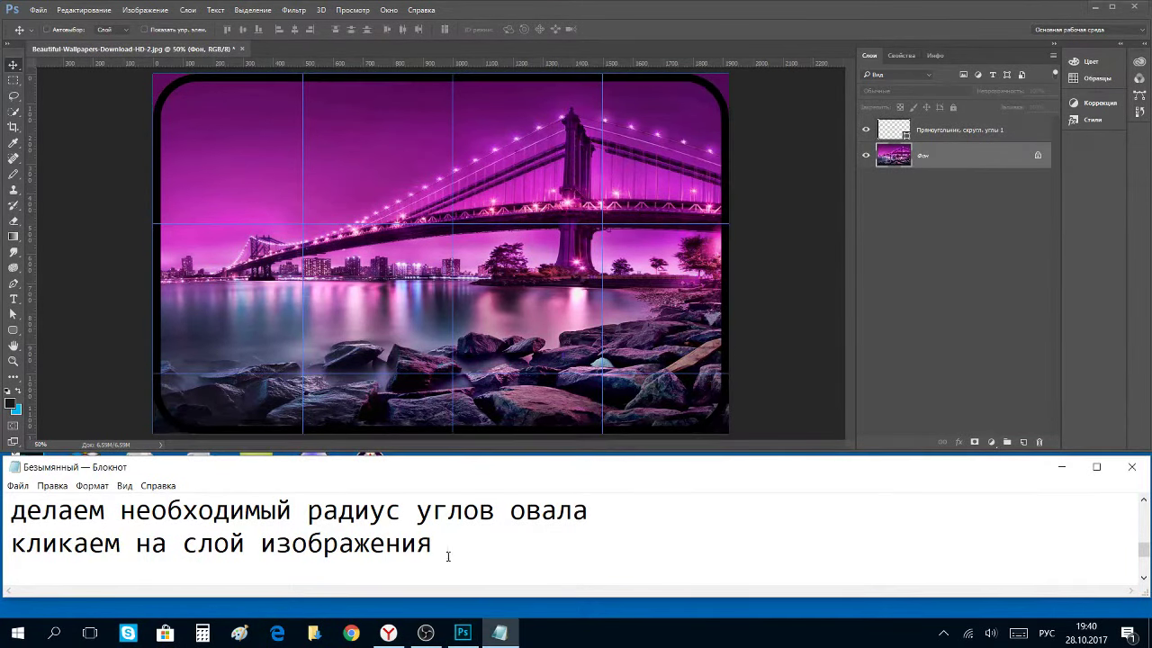
text(и )
text(потом )
text(зажа)
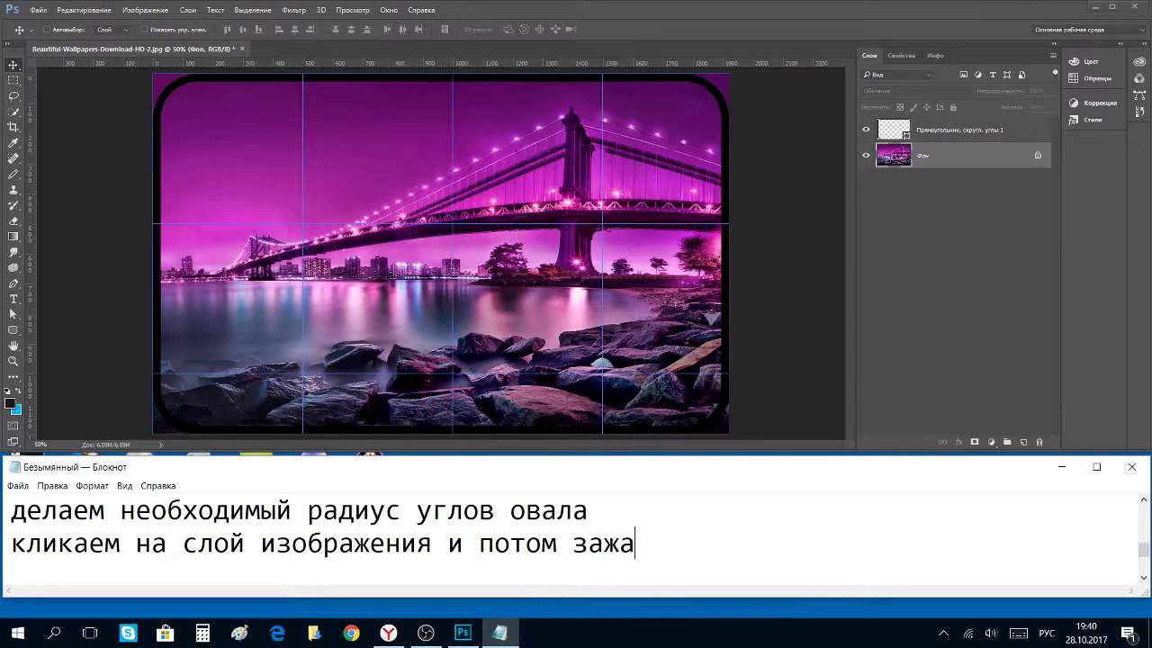
text(в)
key(alt+shift)
text( ctrl)
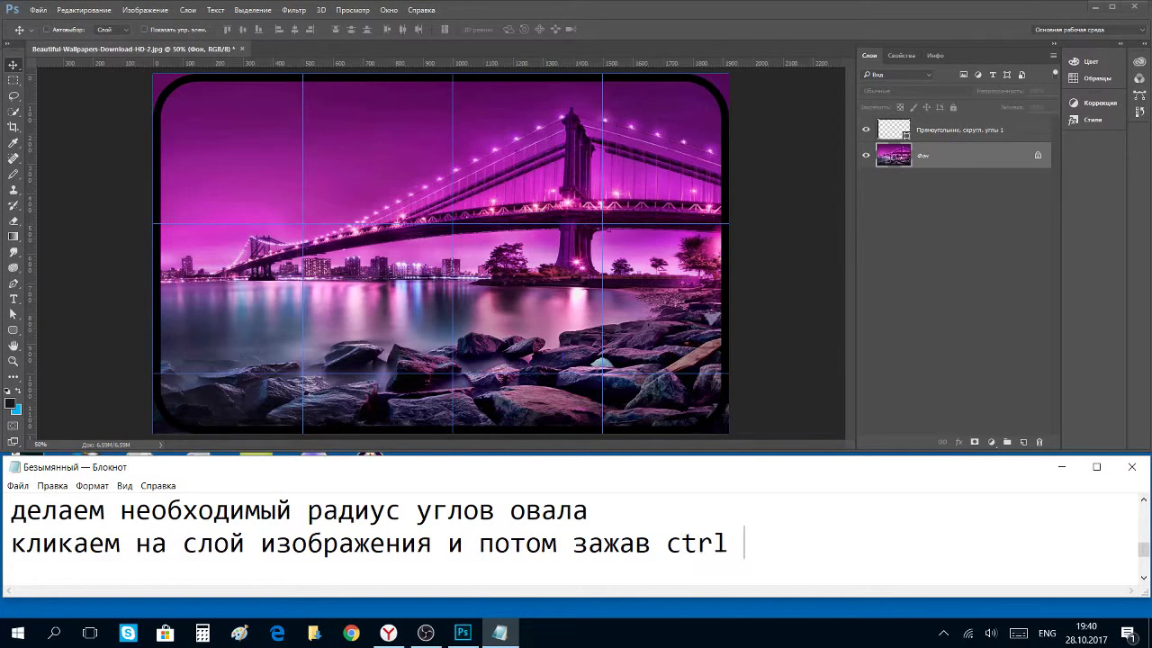
text(ли)
key(BackSpace)
key(BackSpace)
text(клик)
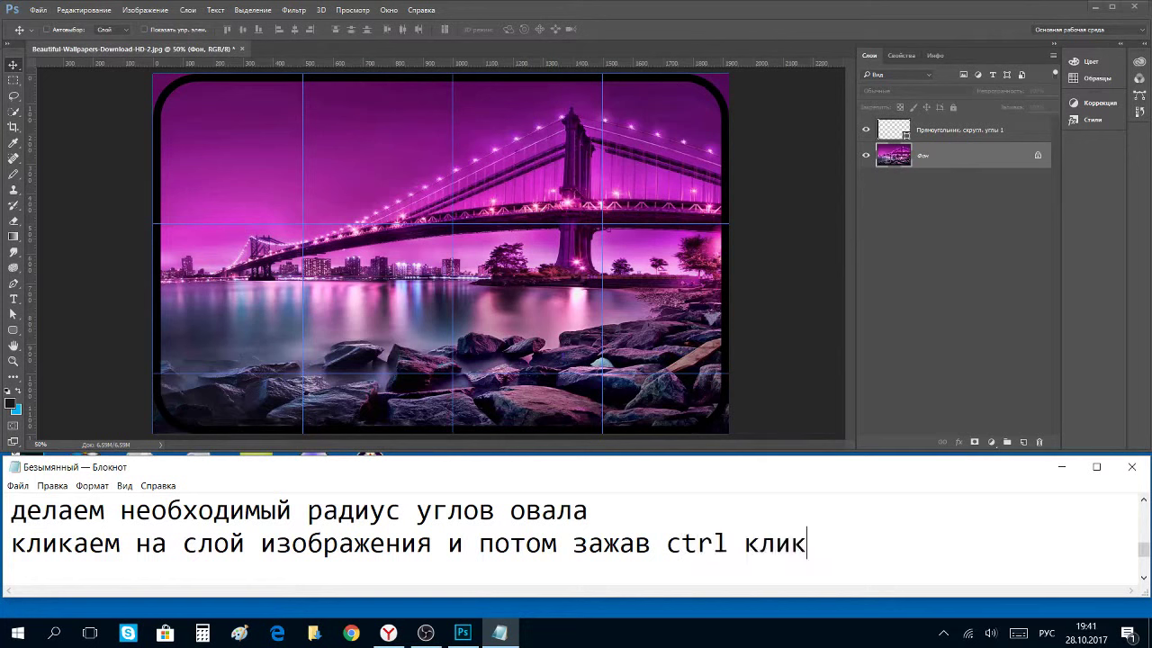
text(аем на)
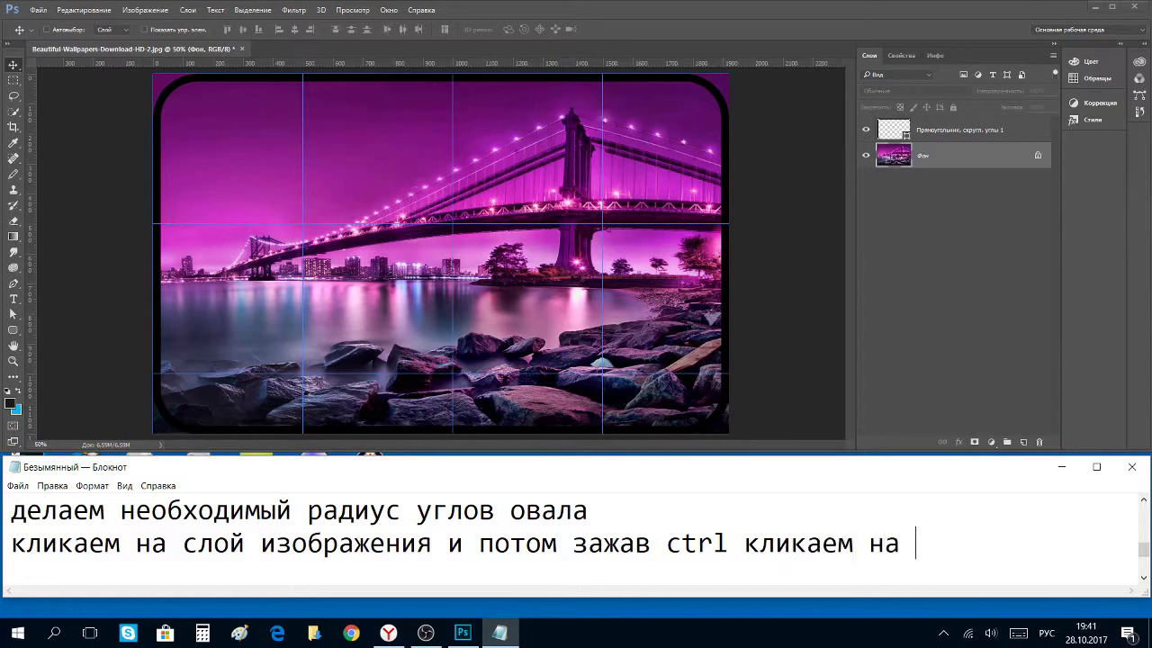
text( ве)
text(рхний)
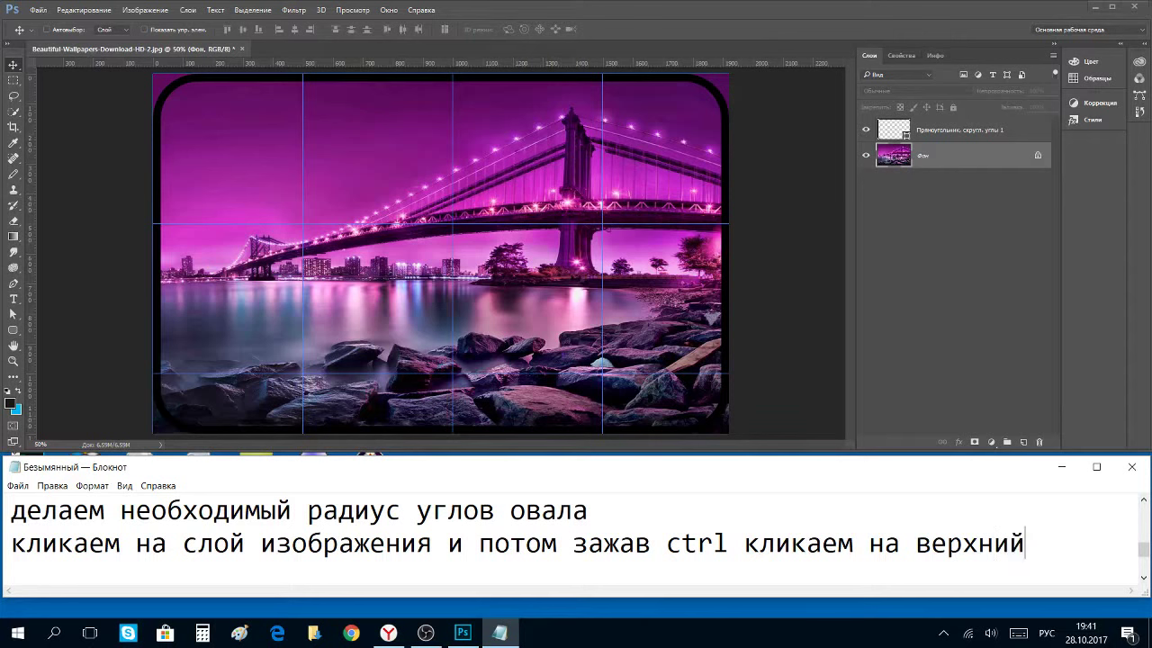
text( слой)
key(Return)
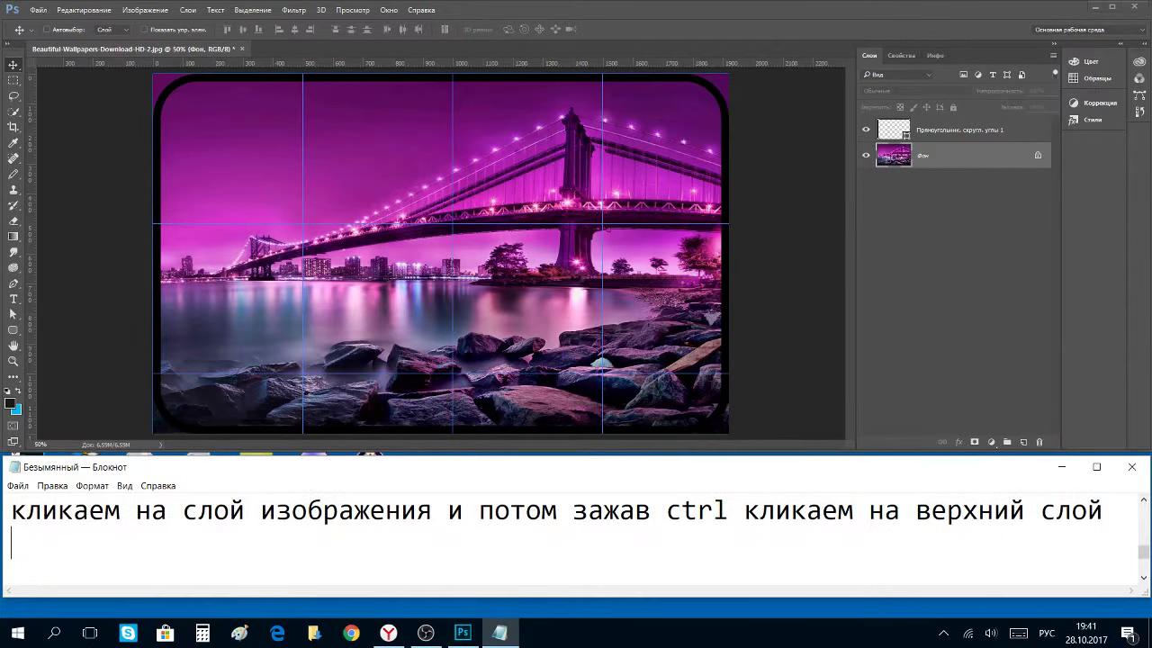
Load the rectangle outline and note 'далее нажимаем комбинацию клавиш'.
ctrl+click(901, 133)
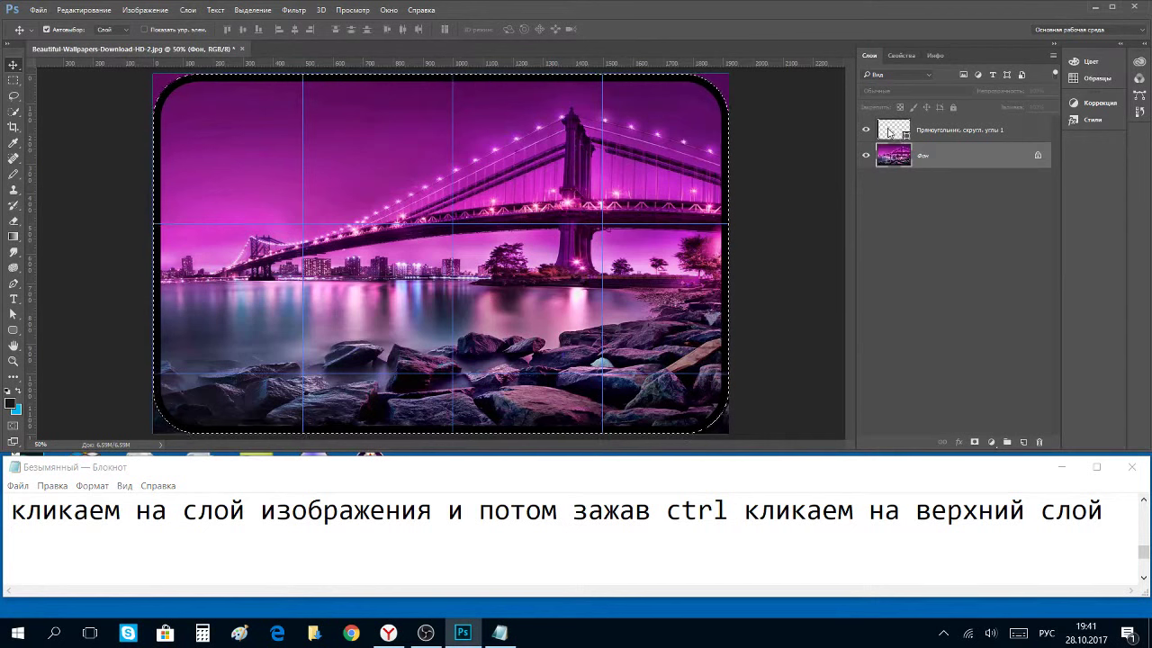
click(1113, 515)
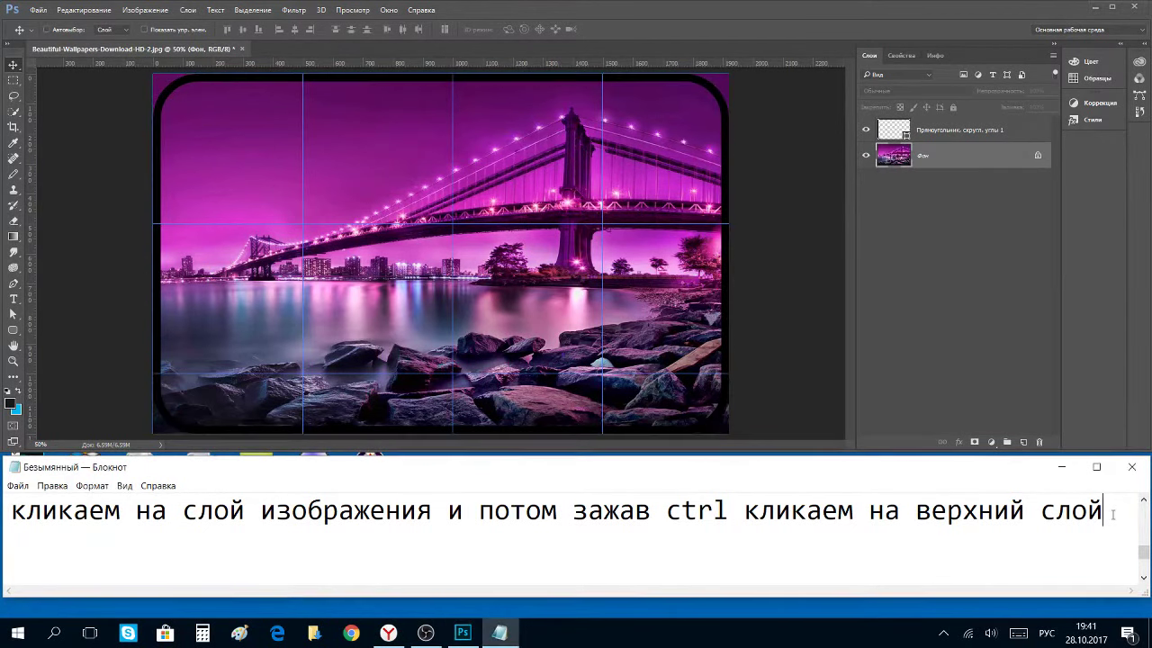
key(Return)
text(дале)
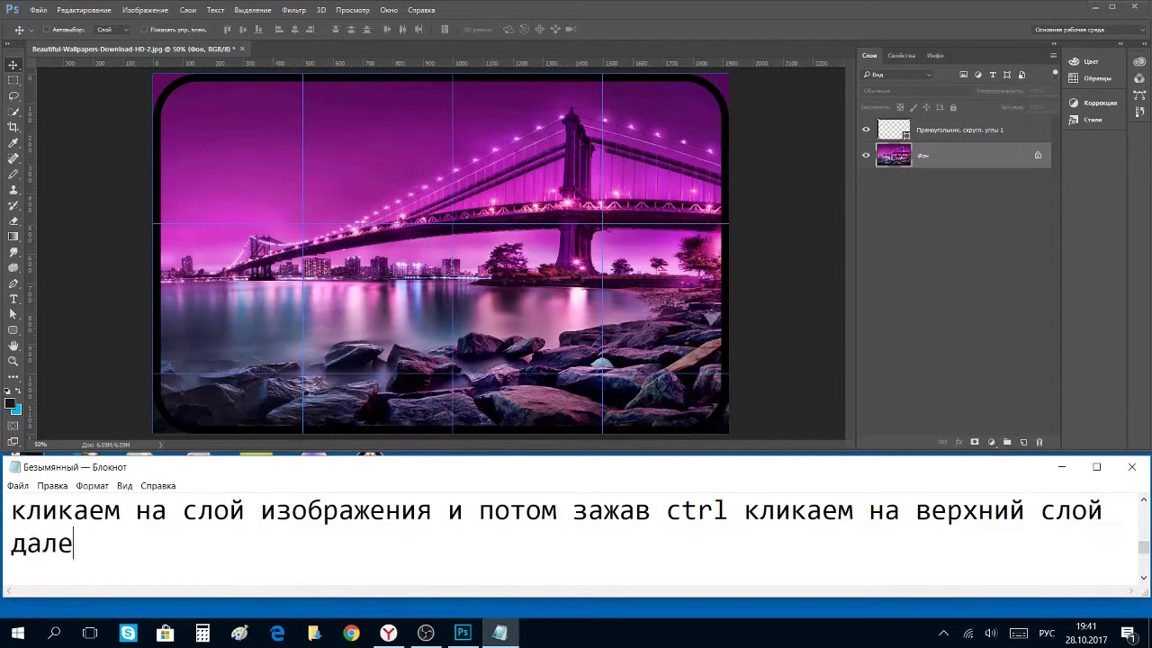
text(е нажи)
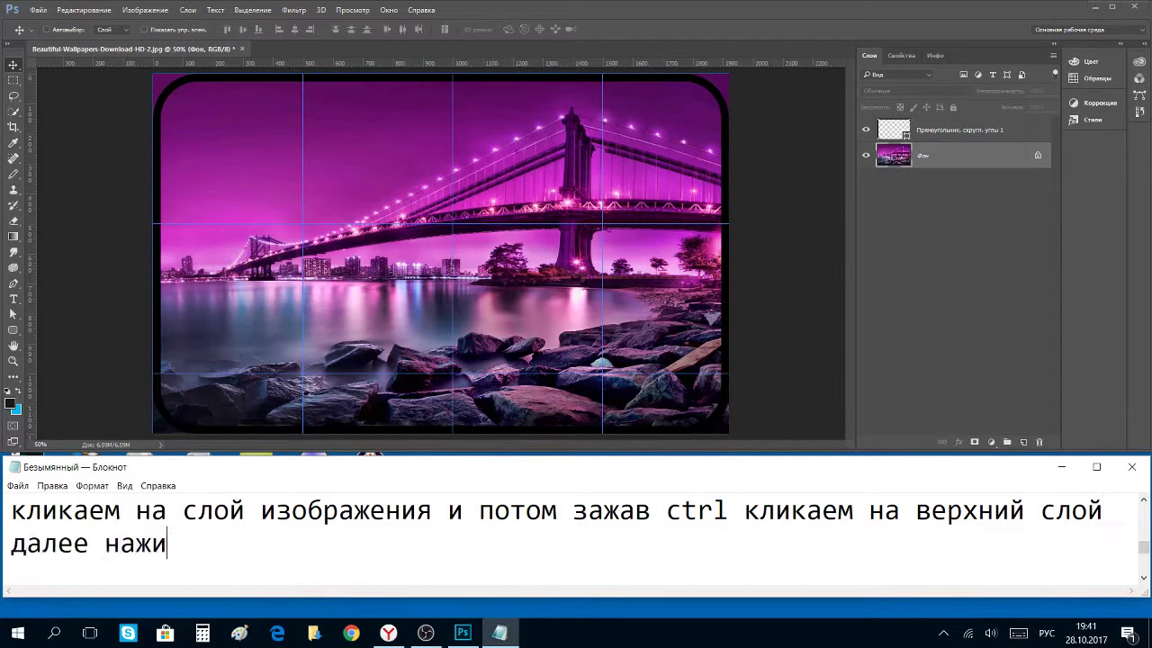
text(маем )
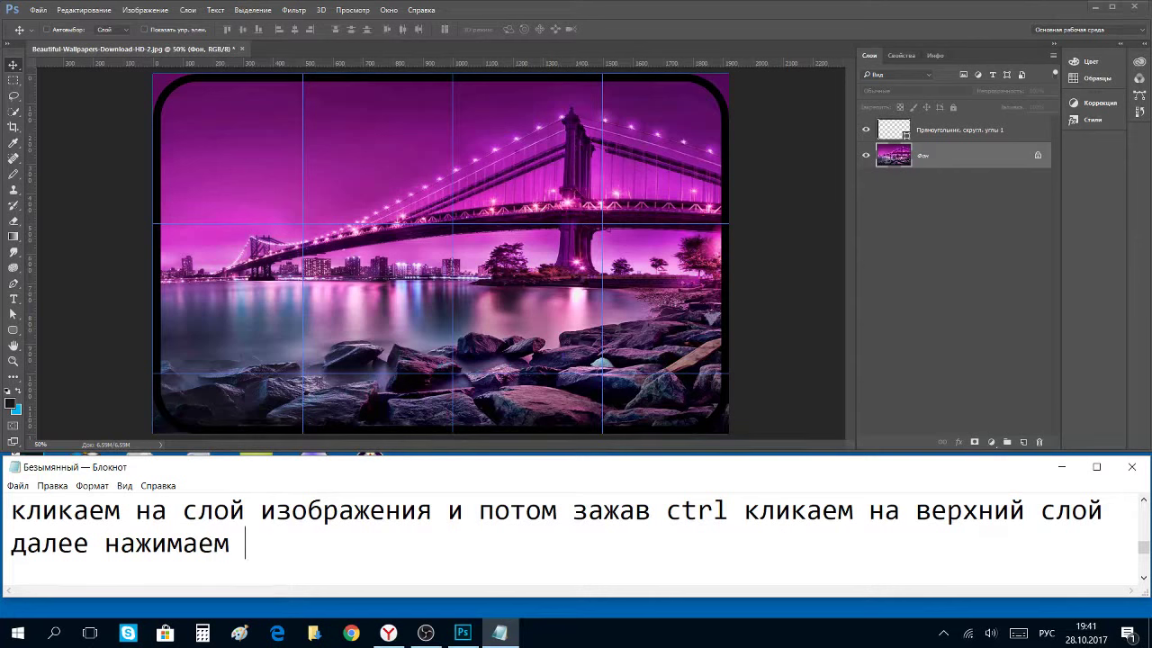
text(комбина)
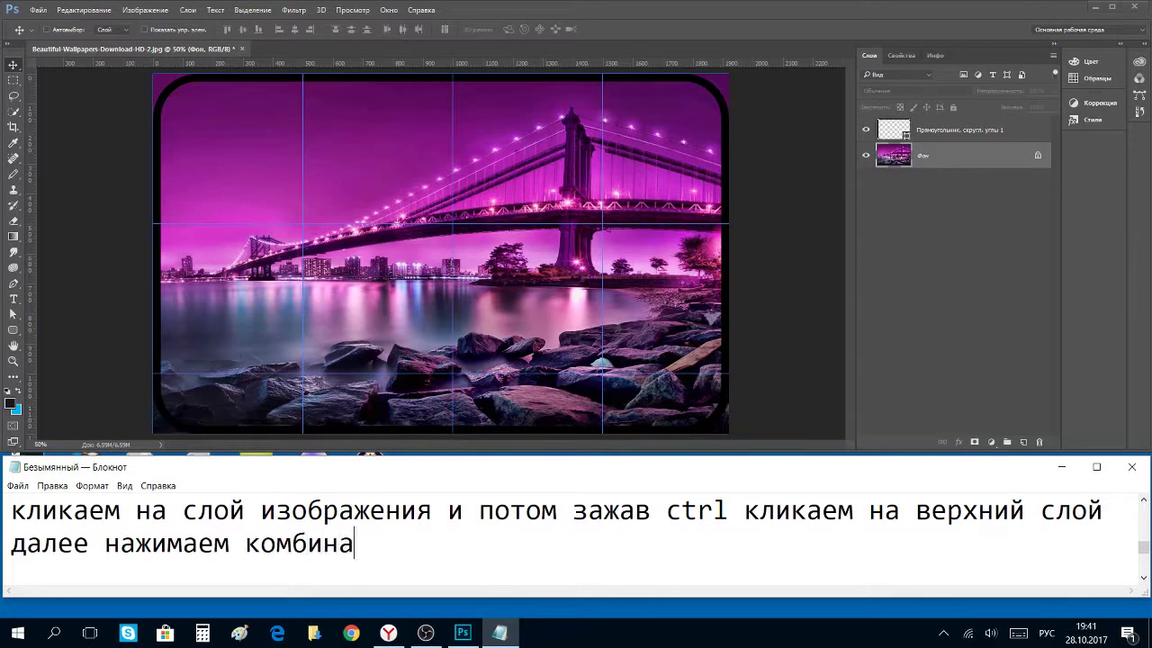
text(цию кла)
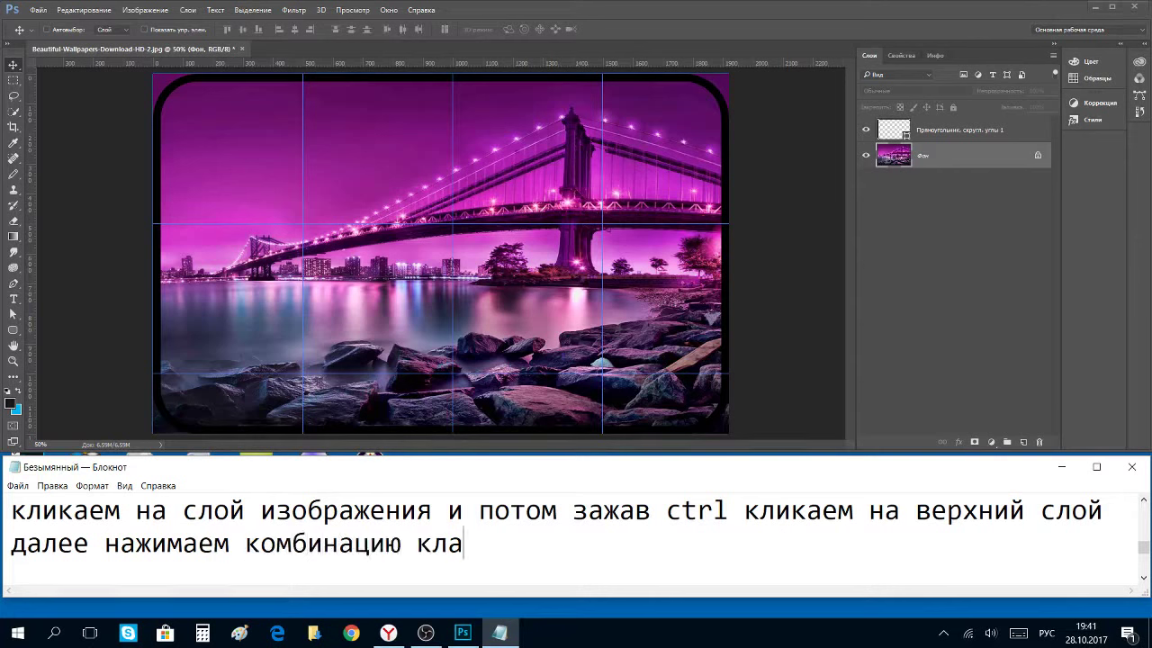
text(виш)
Select the rectangle outline on Фон and invert it to the outer corners.
ctrl+click(919, 136)
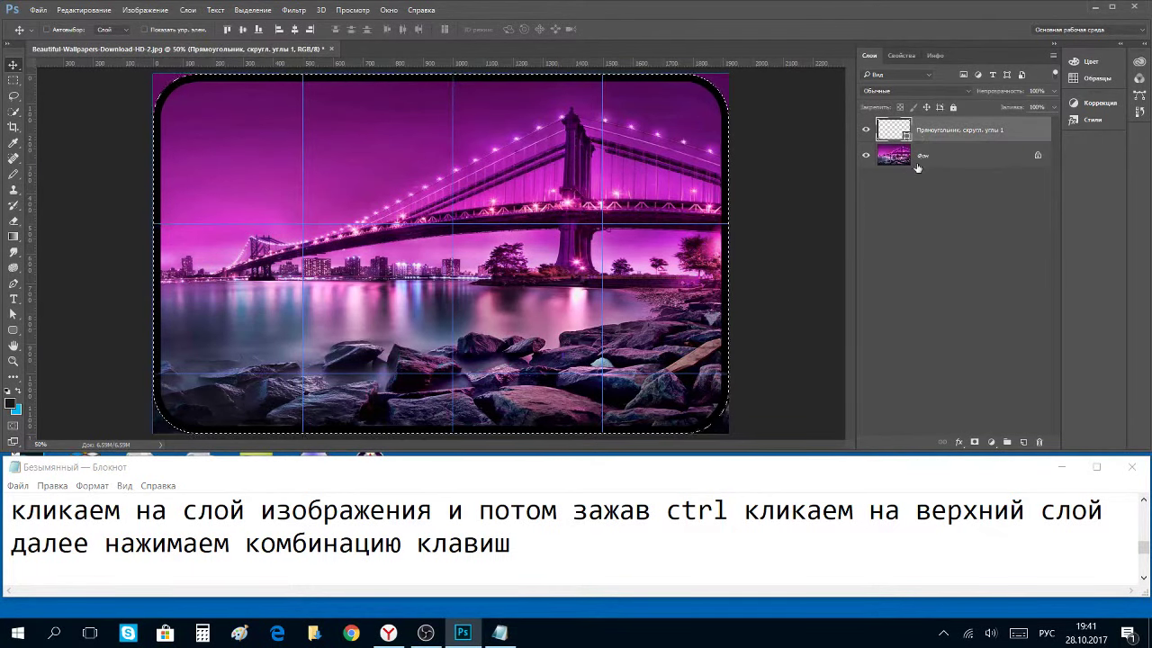
click(917, 163)
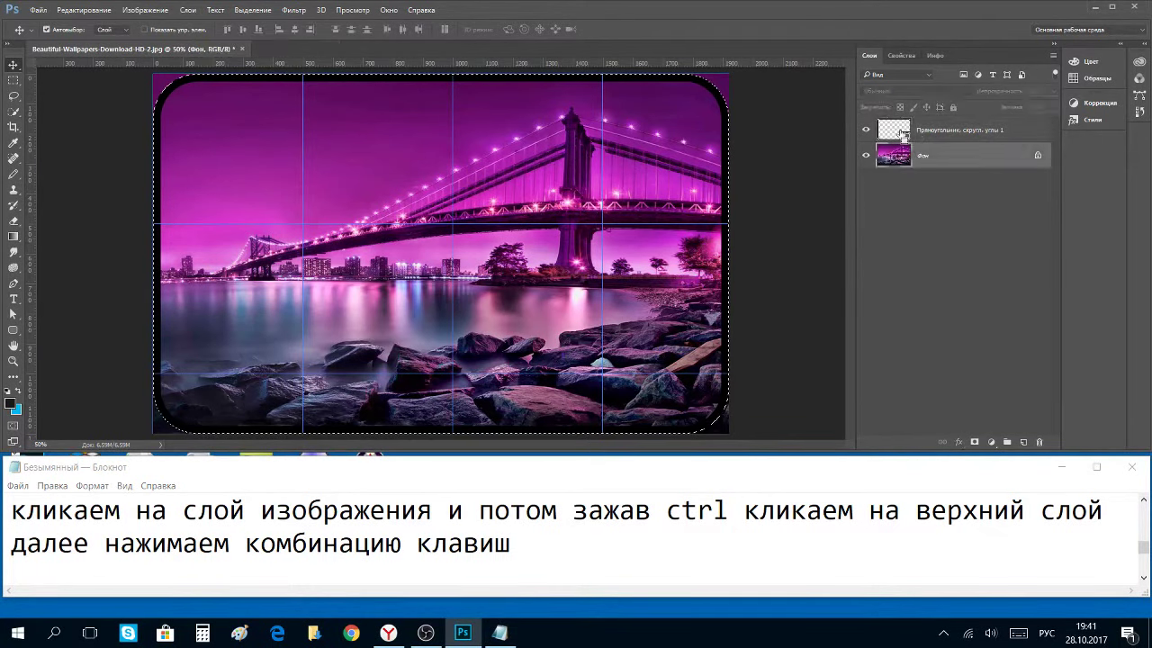
key(ctrl+shift+i)
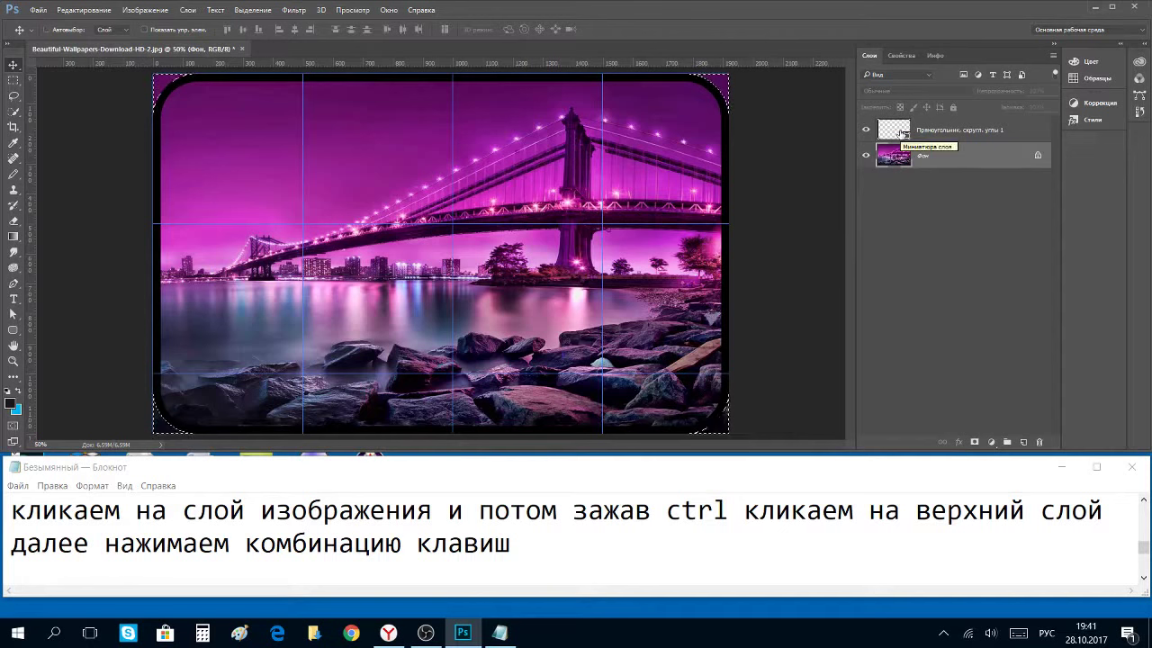
Clear all text from the Notepad note.
click(554, 559)
key(ctrl+a)
key(BackSpace)
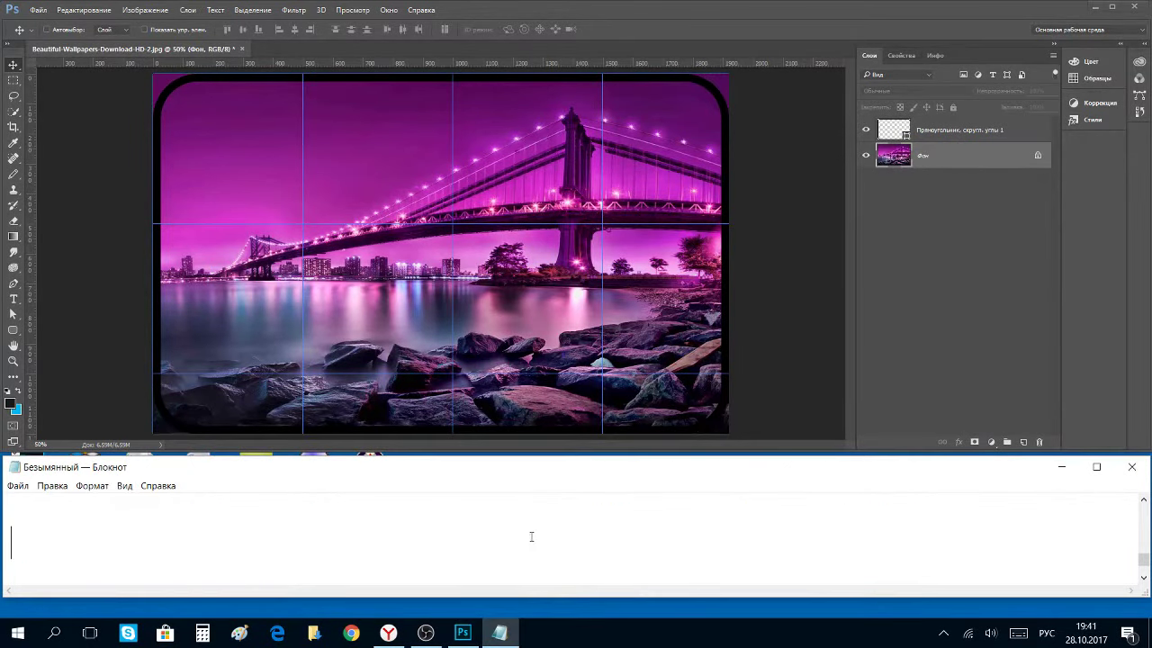
Restore the note text and append 'ctrl+shift+I'.
key(ctrl+v)
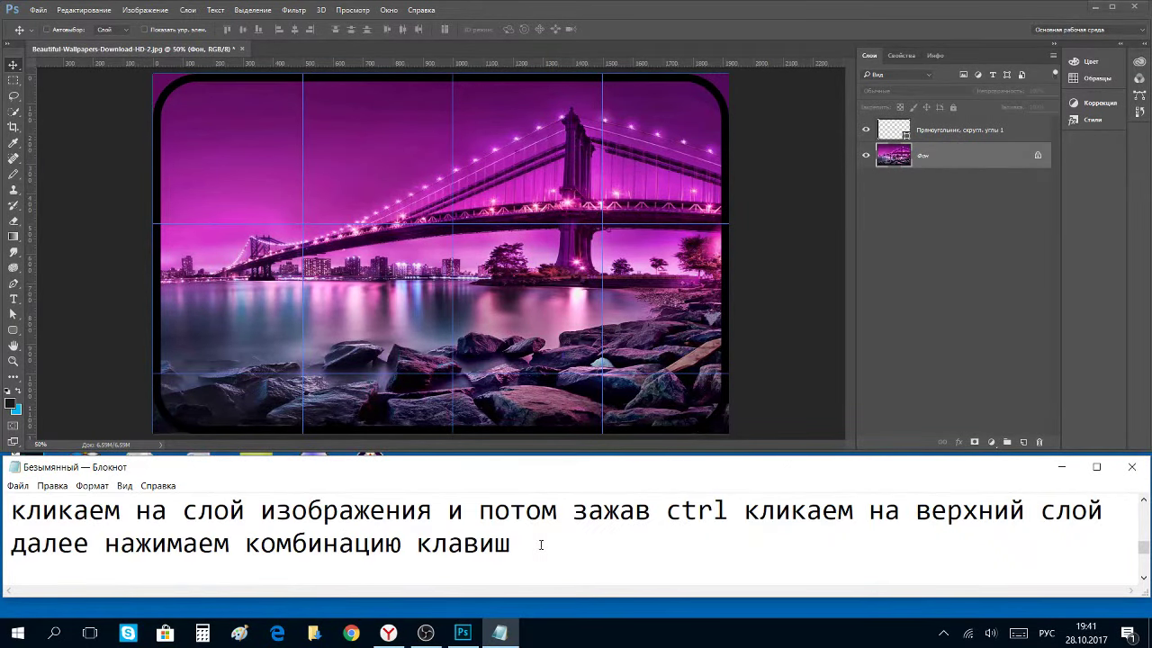
key(alt+shift)
text(c)
text(trl)
text(+s)
text(hift)
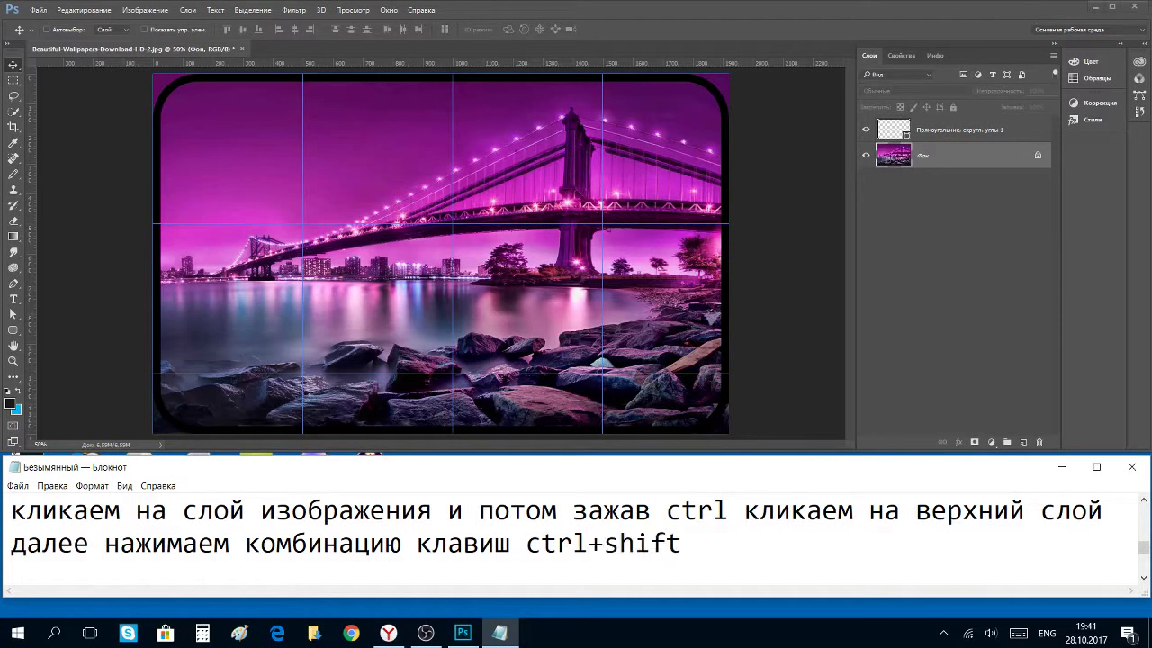
text(+)
text(I)
With the Фон layer active, bring up the Fill dialog using Shift+F5.
click(837, 10)
ctrl+click(891, 162)
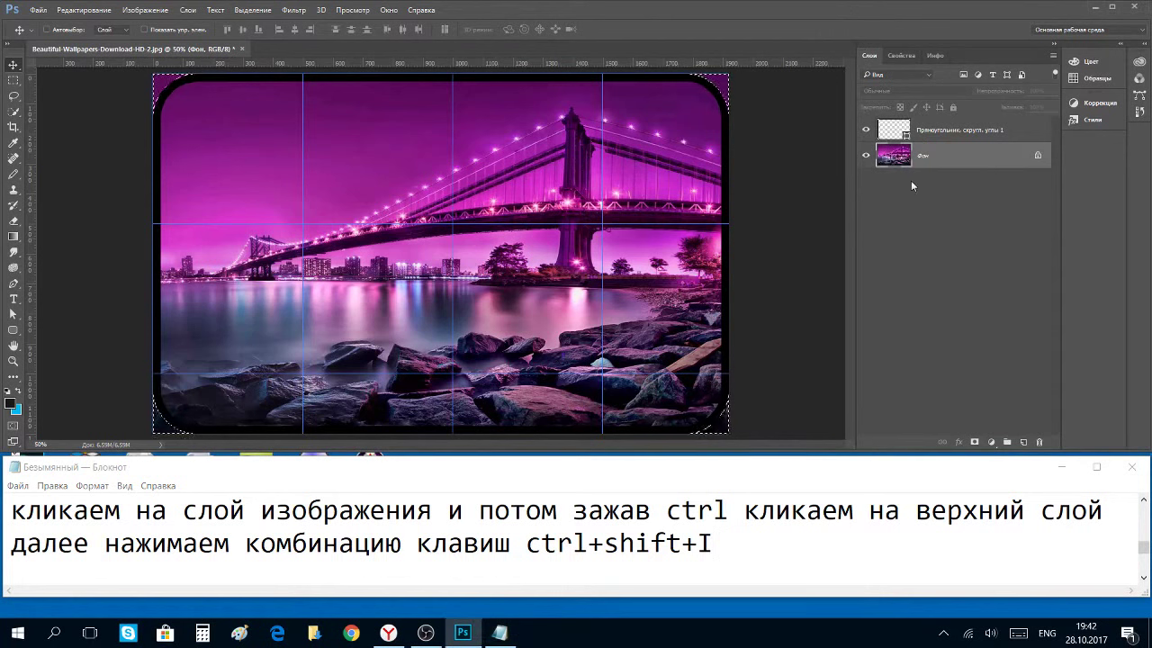
key(i)
key(shift+BackSpace)
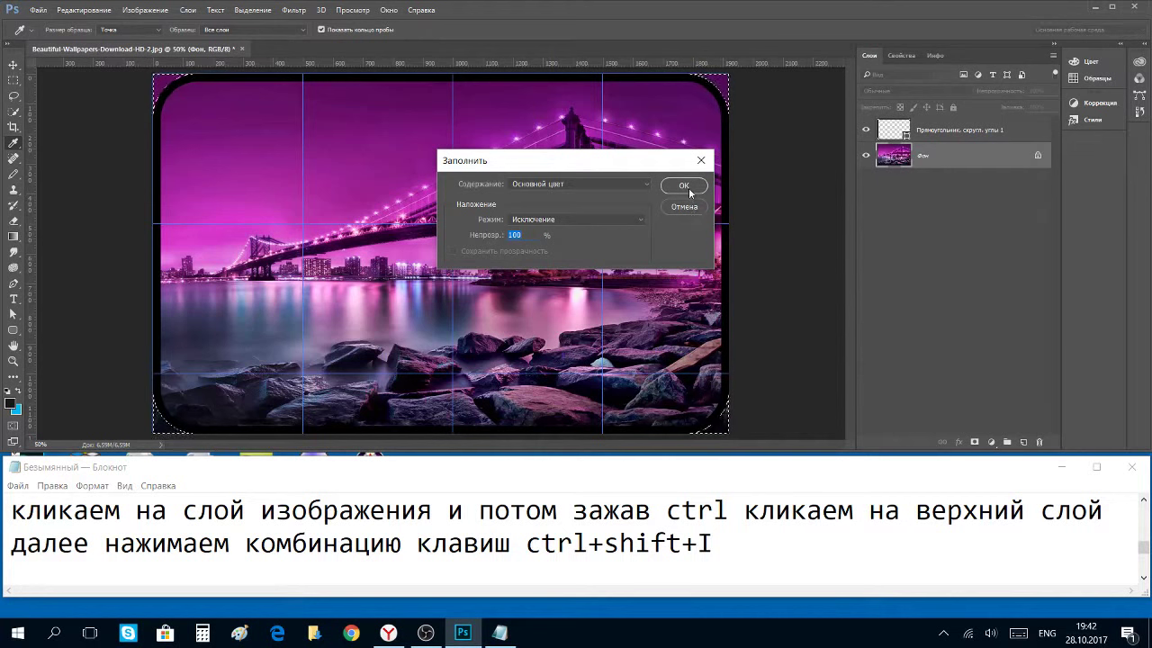
click(686, 187)
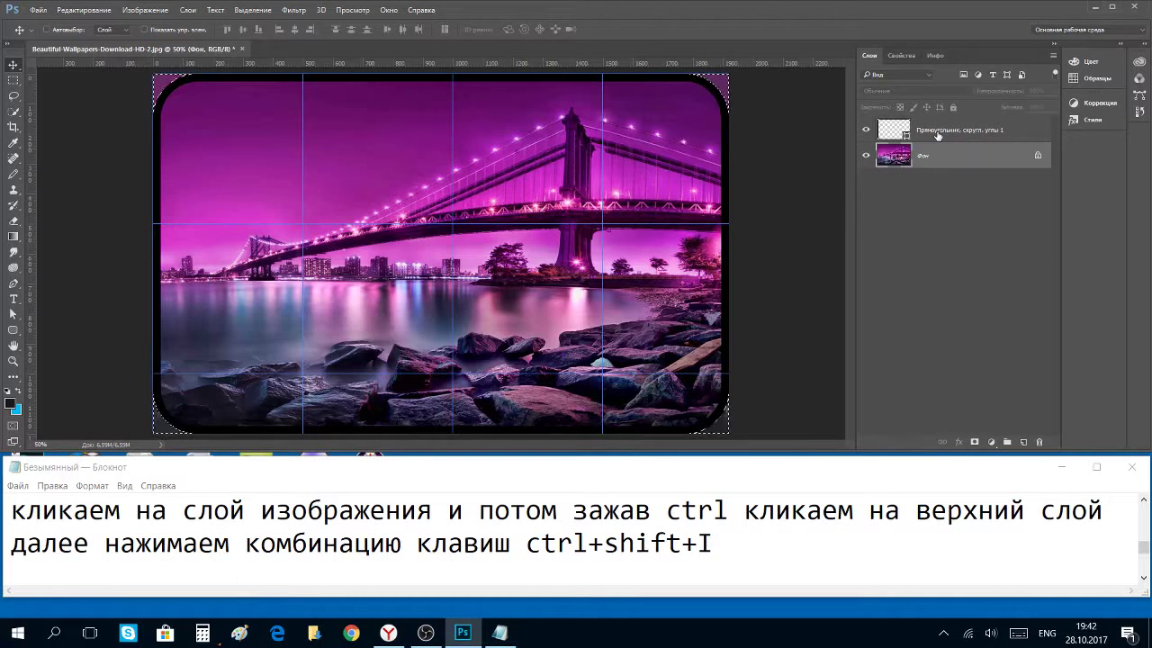
key(i)
key(shift+BackSpace)
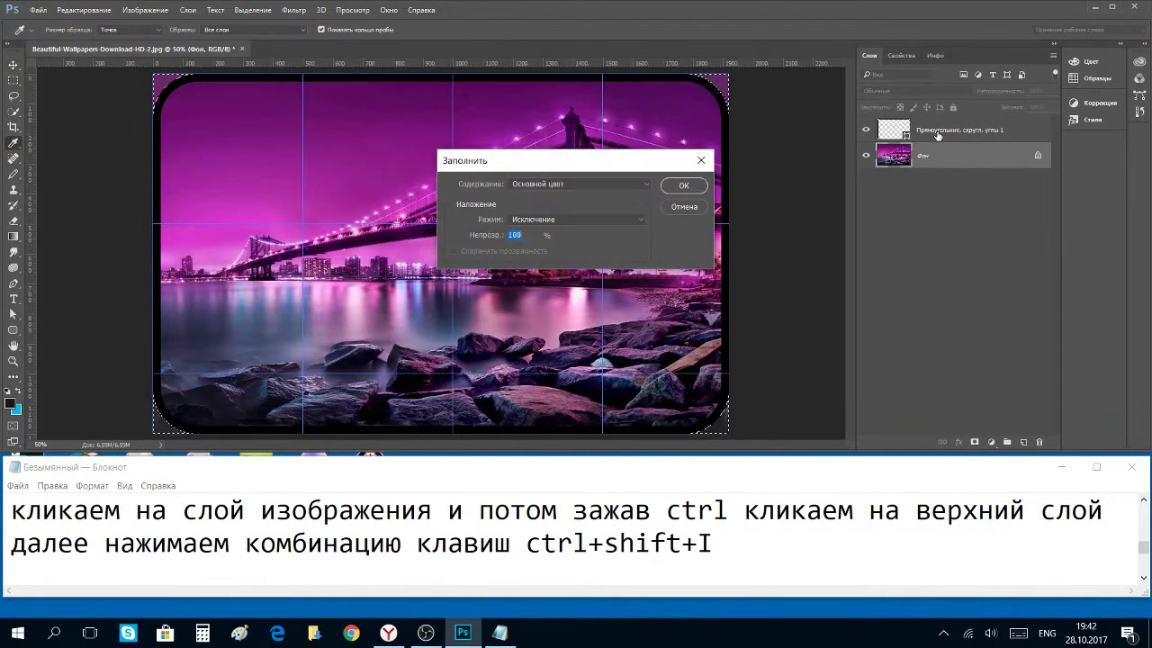
key(Escape)
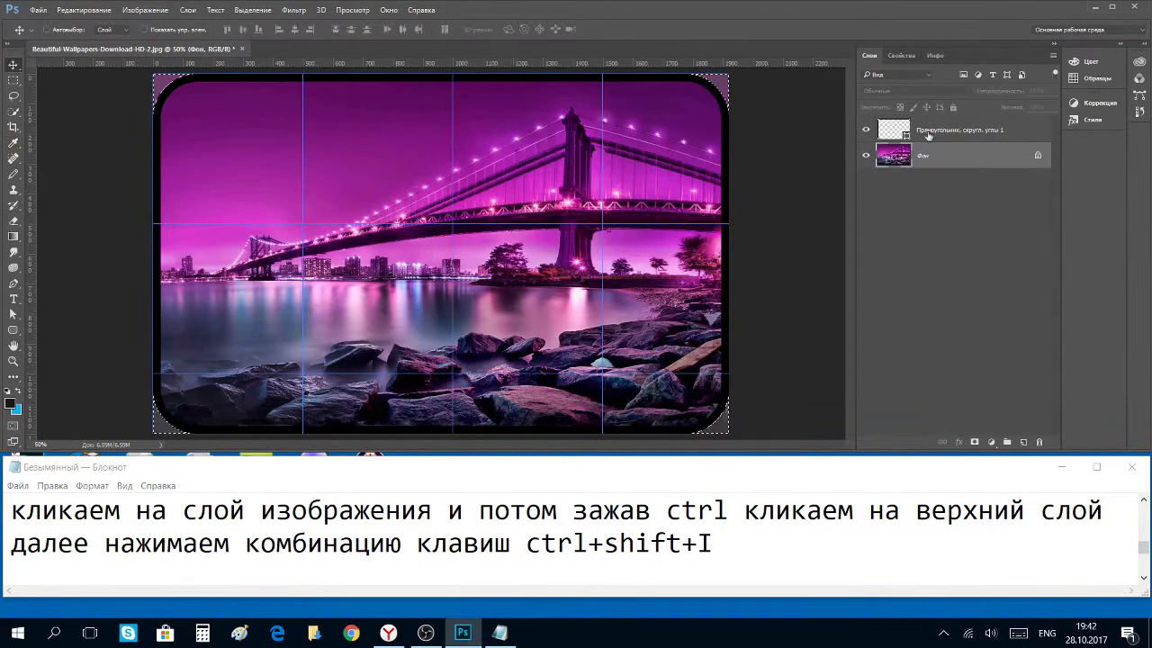
click(144, 10)
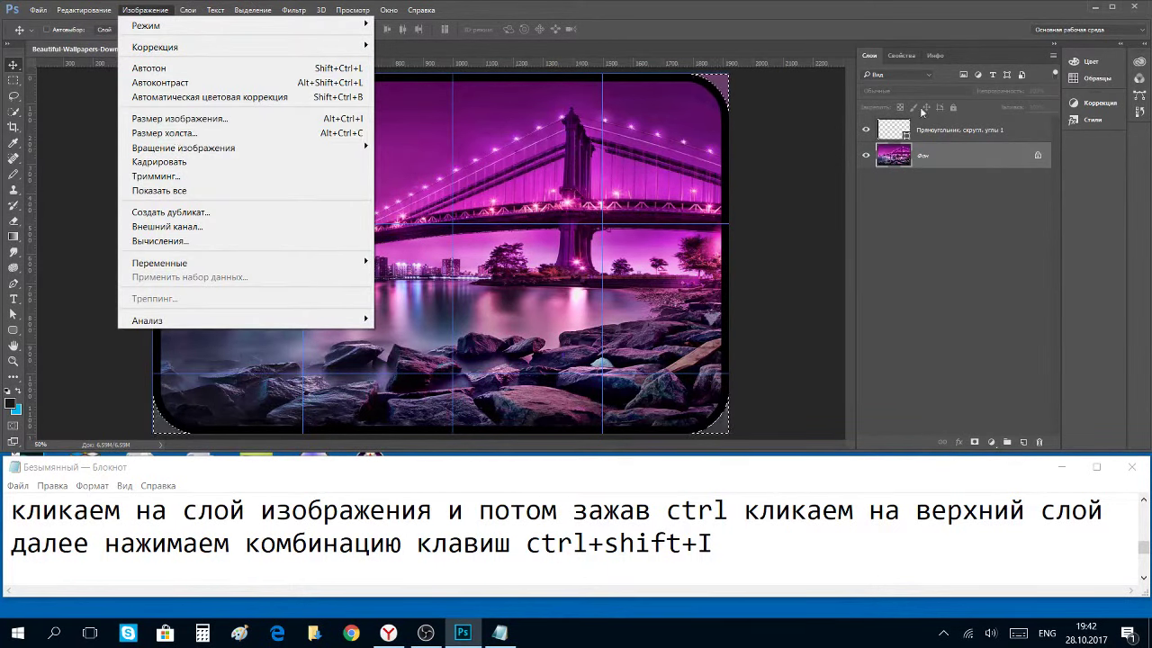
click(947, 135)
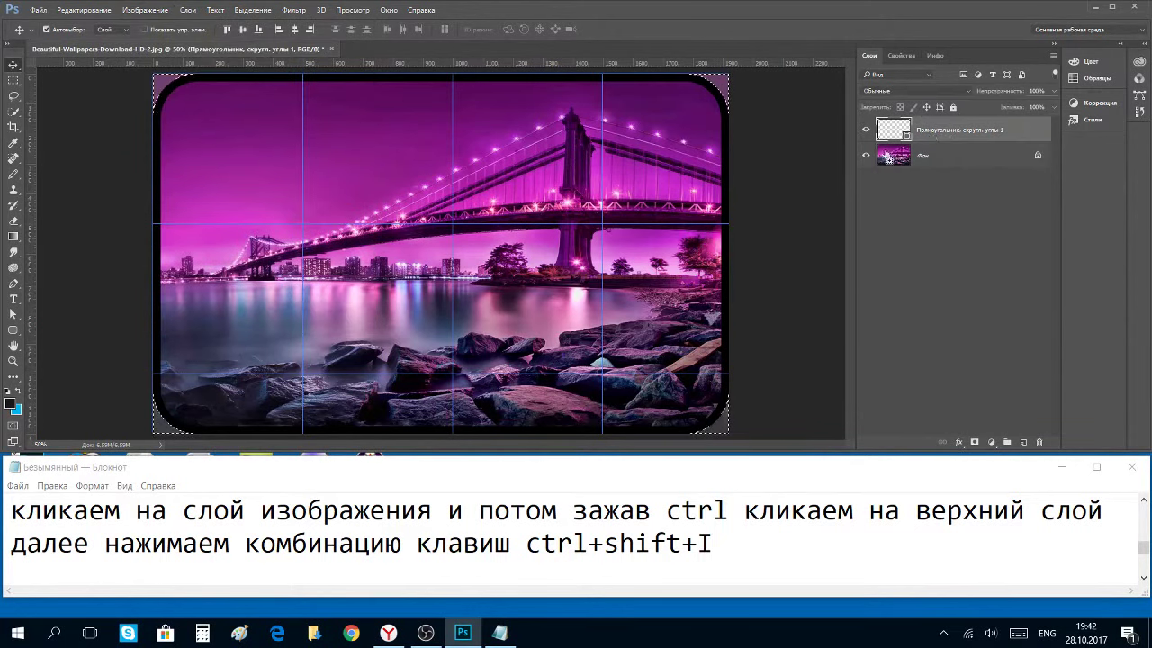
click(891, 159)
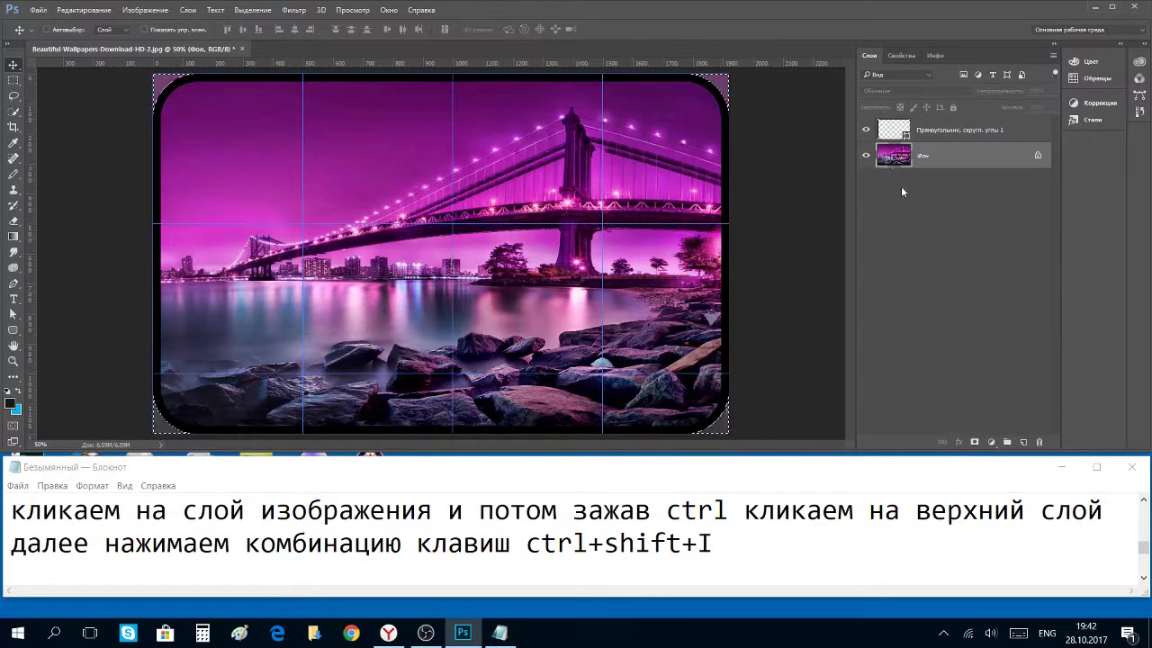
key(shift+F5)
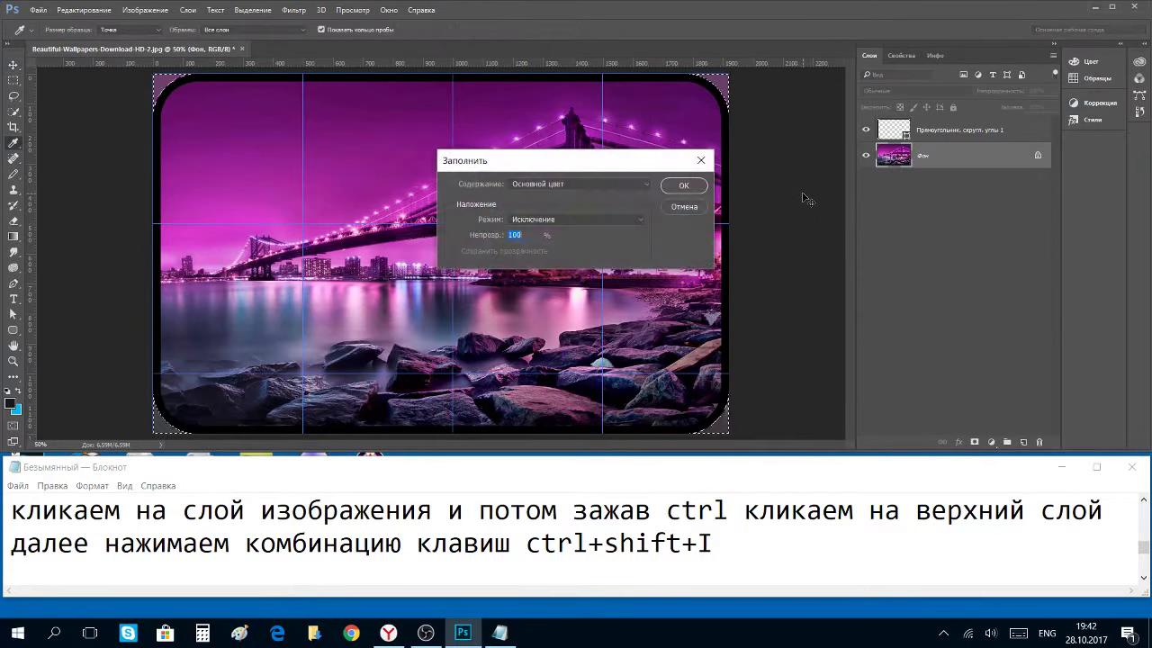
click(698, 212)
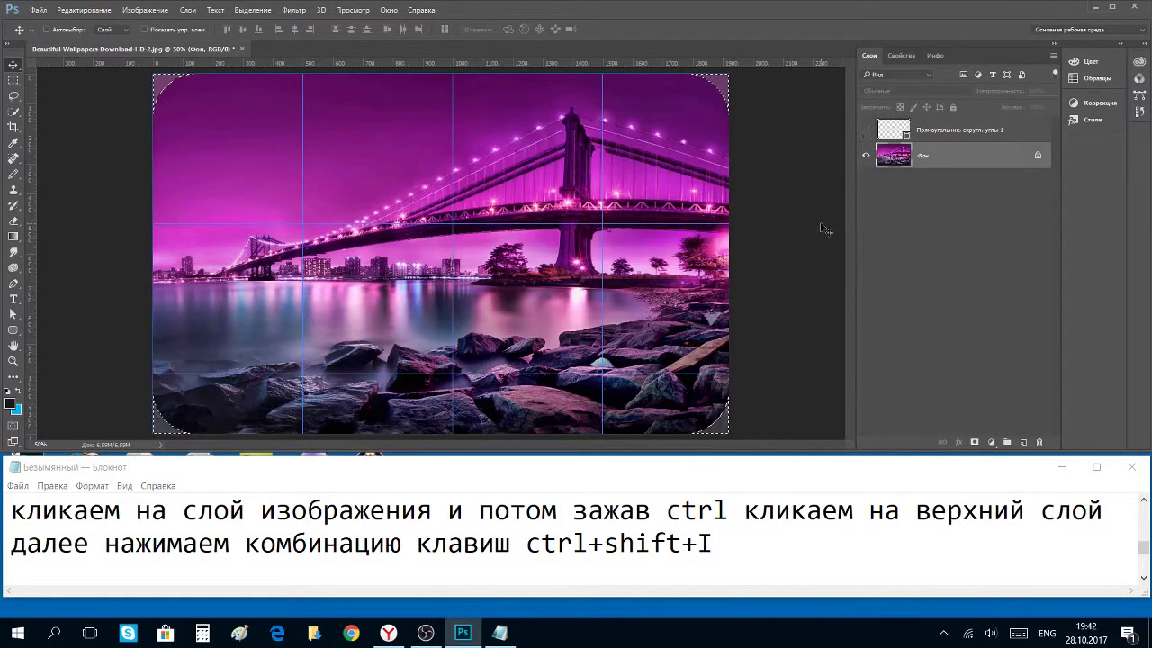
Show the black rounded frame again and unlock the Фон background into Слой 0.
click(957, 207)
click(922, 136)
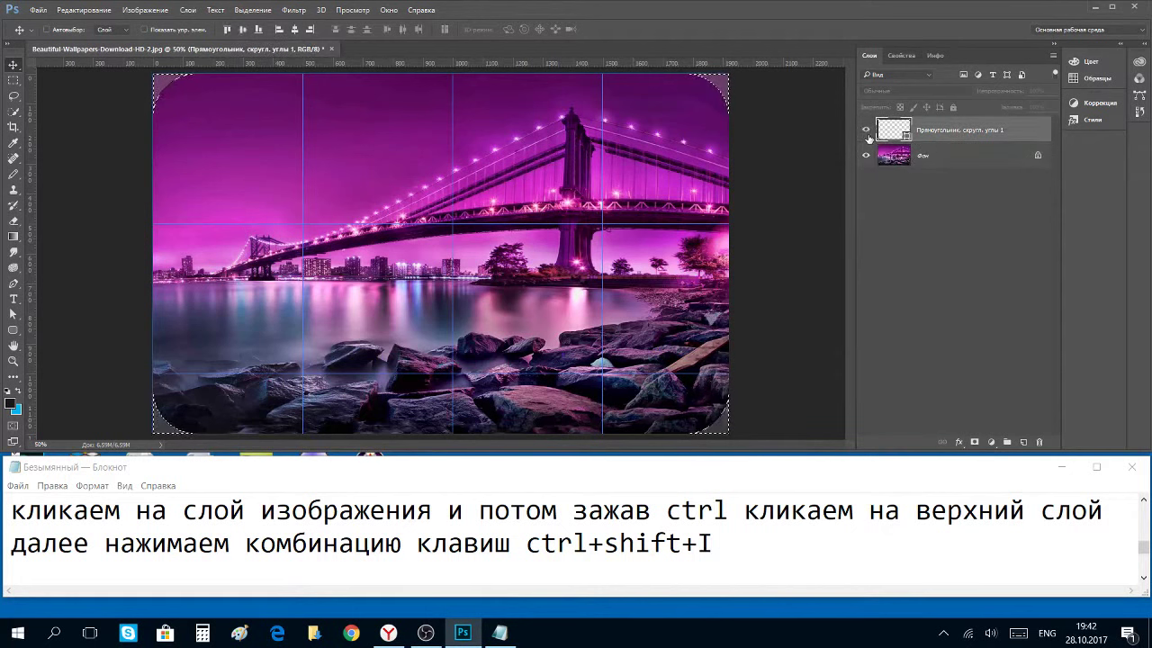
click(865, 130)
click(900, 154)
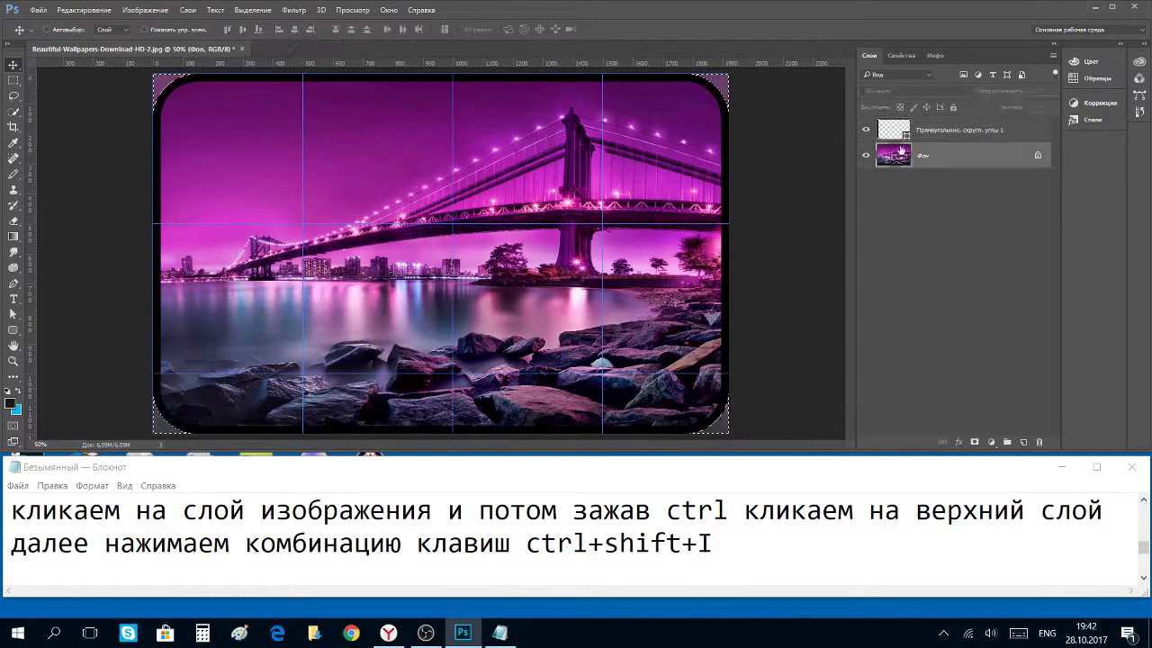
click(1038, 158)
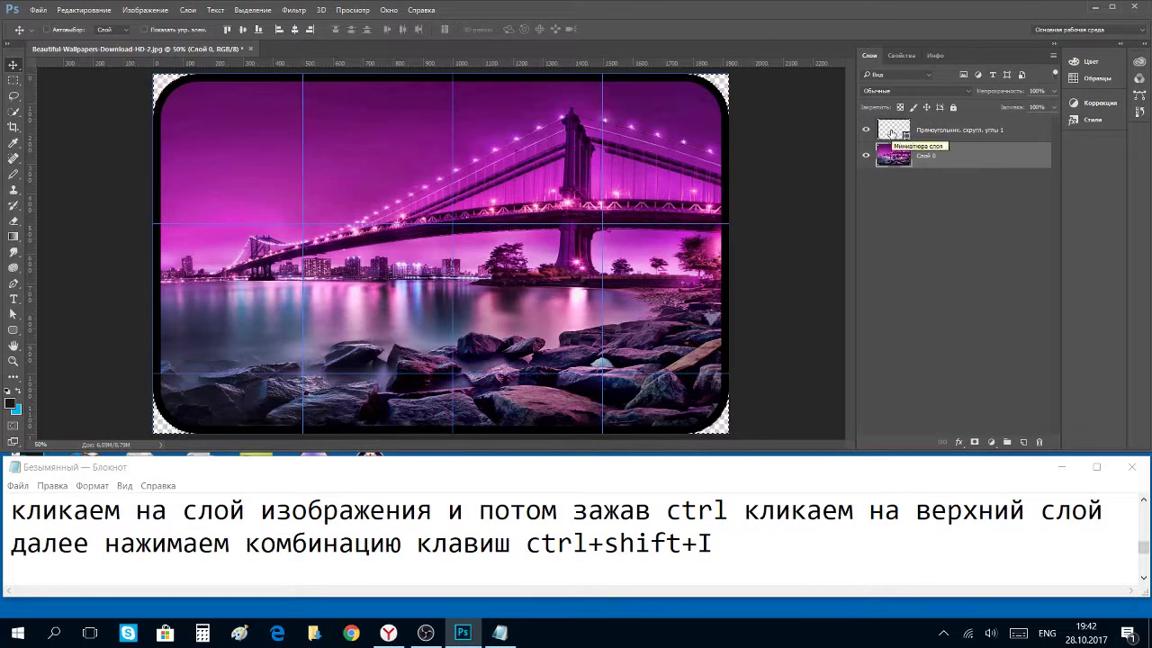
click(725, 552)
Replace the old notes with a line about pressing ctrl+shift+I.
key(ctrl+a)
key(Delete)
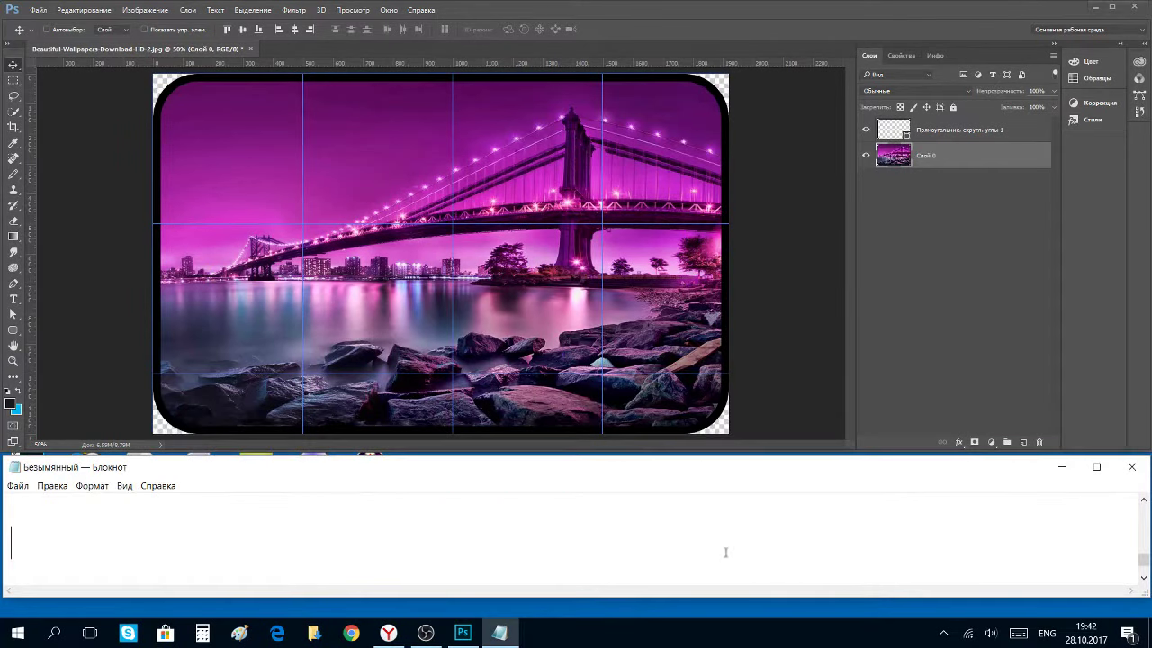
text(далее нажимаем комбинацию клавиш ctrl+shift+I)
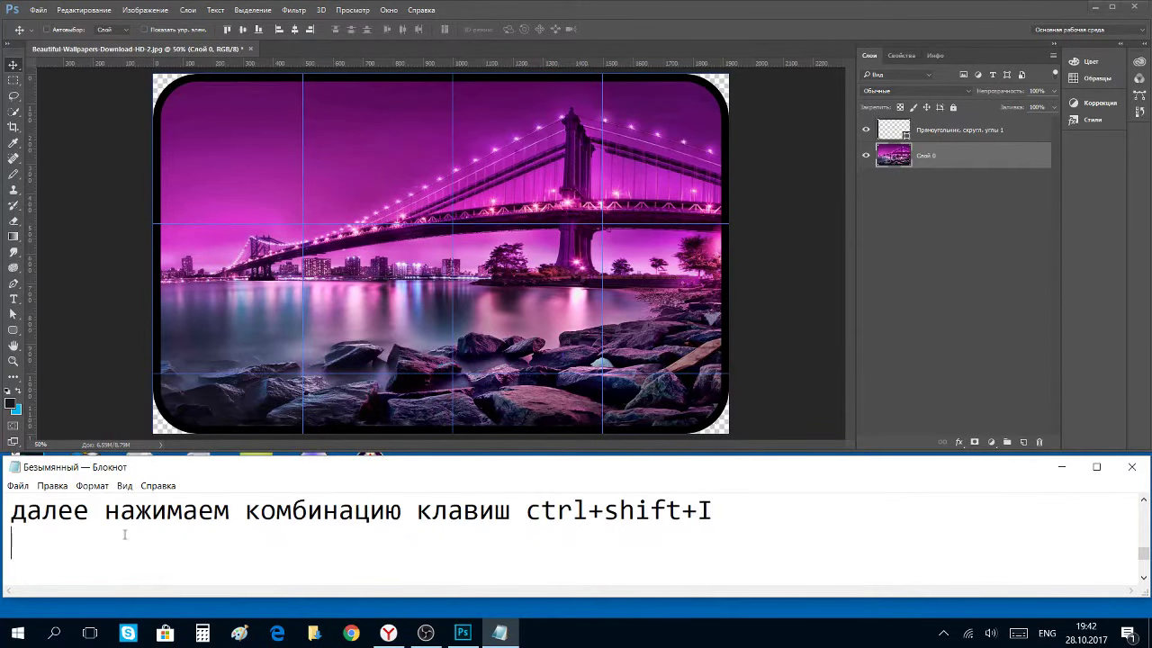
text(hf)
key(BackSpace)
key(BackSpace)
Add notes: 'разблокируйте фон предварительно и нажмите delete', then 'всё! Удалите верхний слой и сохраните изображение'.
text(разб)
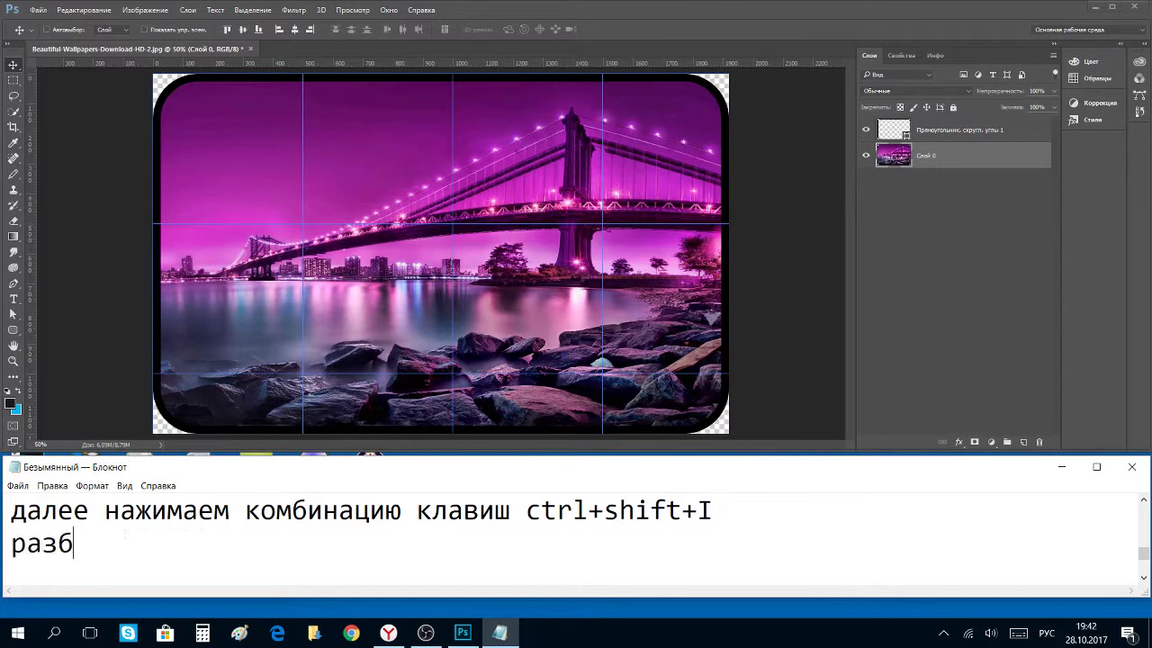
text(локиру)
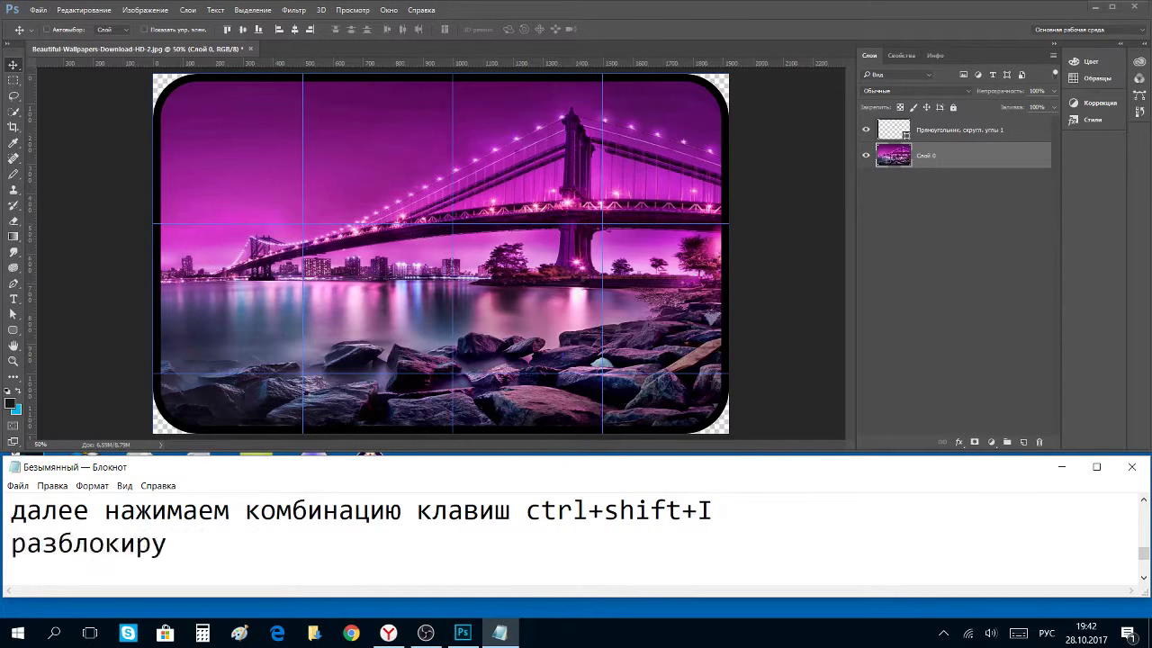
text(йте слой)
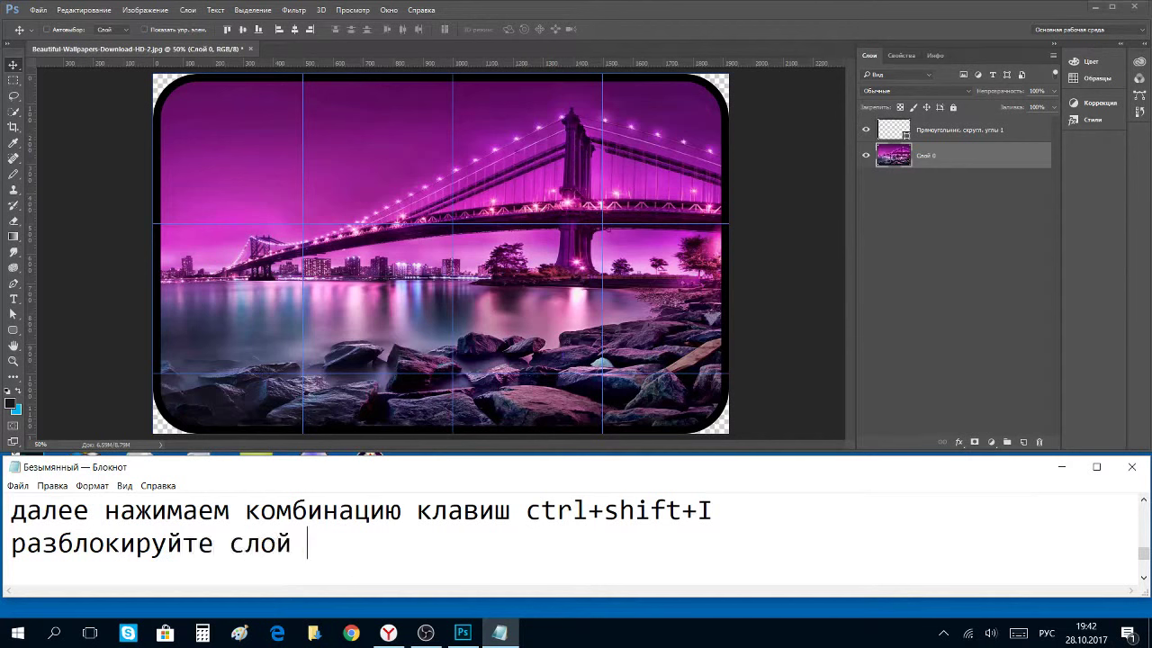
key(BackSpace)
key(BackSpace)
key(BackSpace)
key(BackSpace)
key(BackSpace)
text(фон пр)
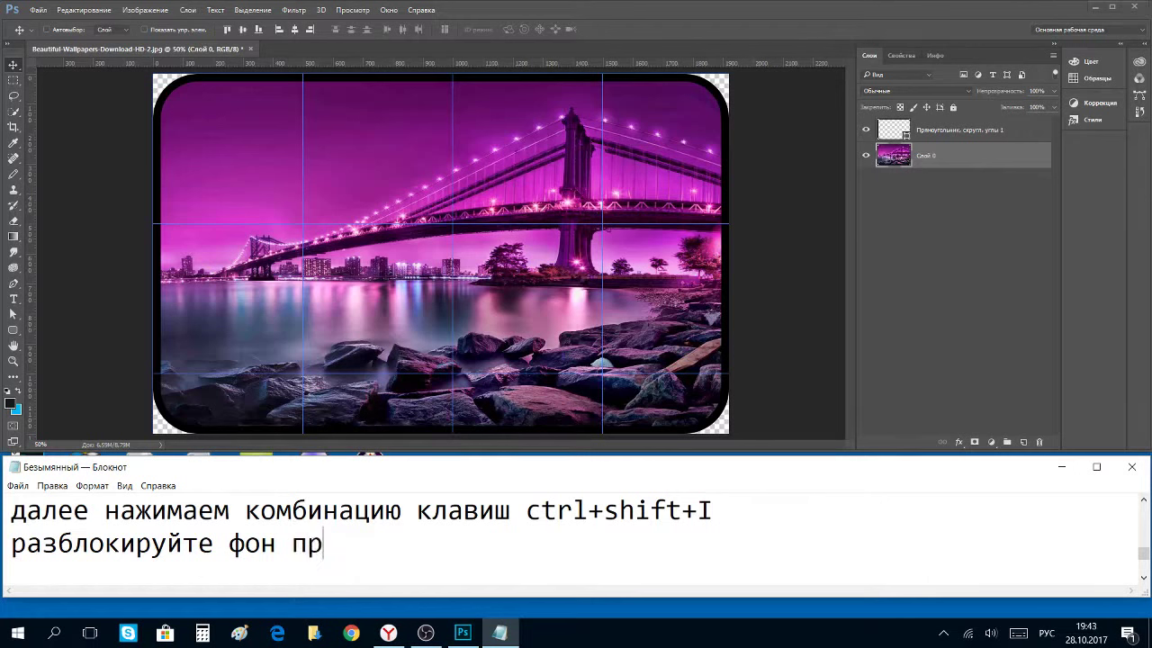
text(едваритель)
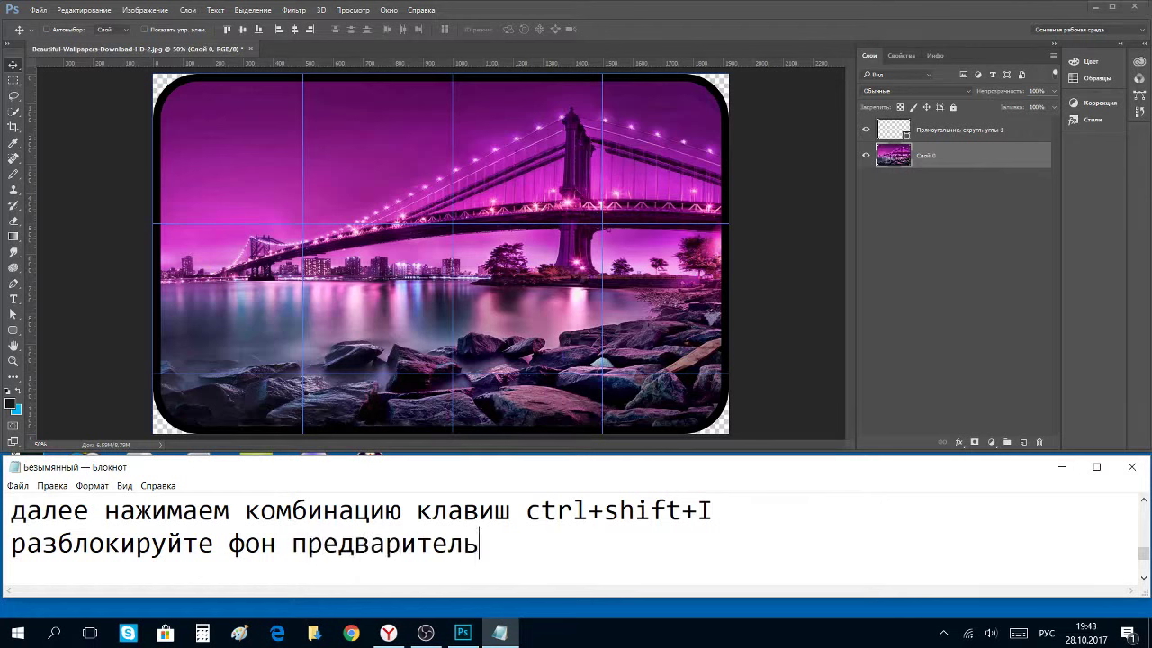
text(но и )
text(нажми)
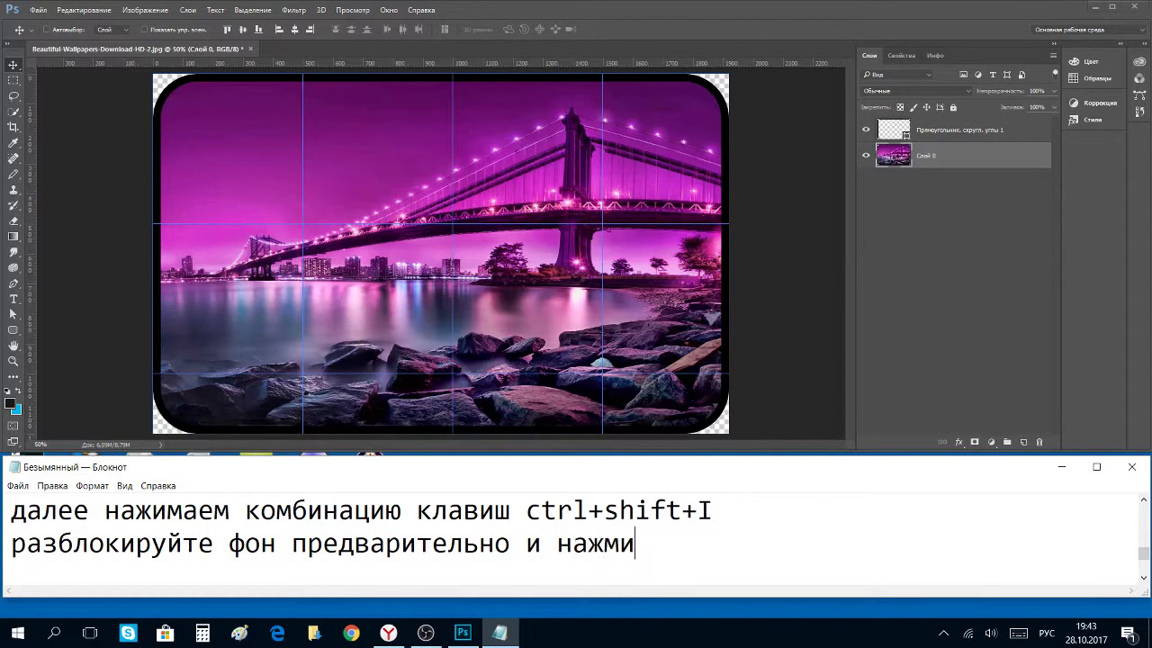
text(те)
key(alt+shift)
text(el)
key(BackSpace)
key(BackSpace)
text(delete)
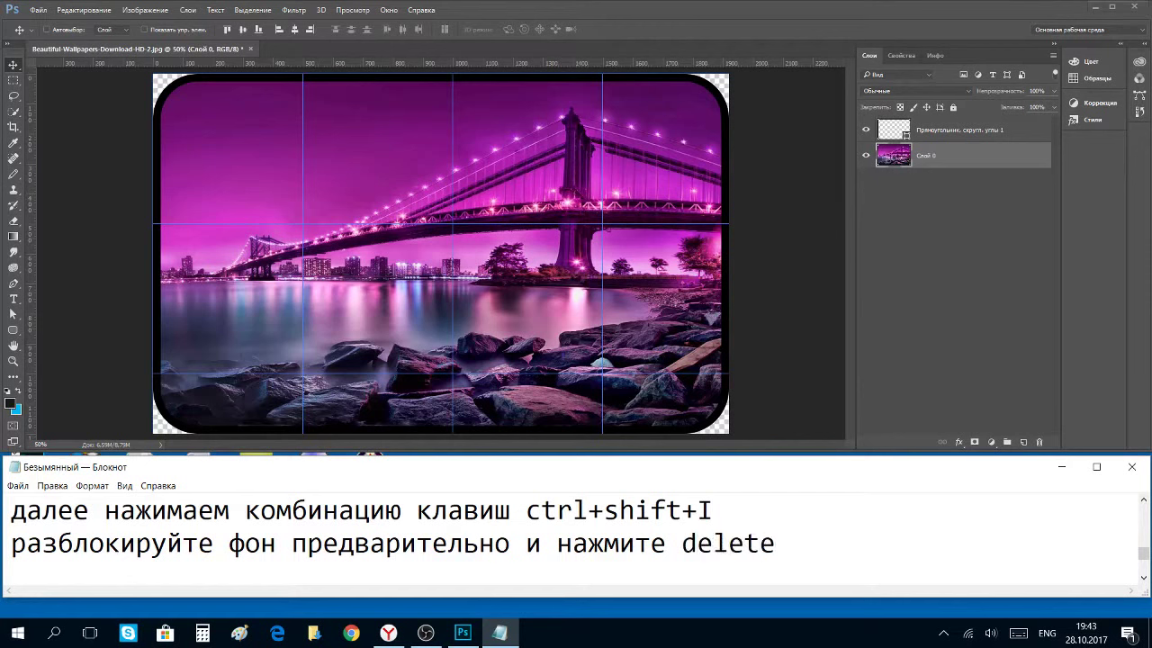
key(Return)
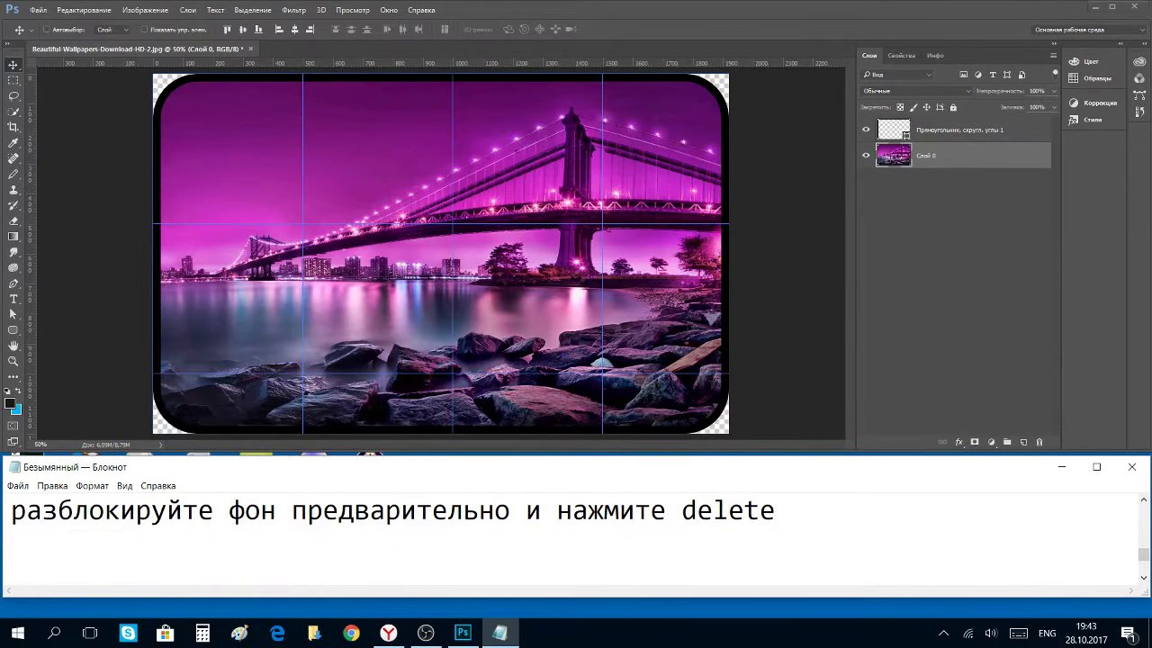
text(вс)
text(ё!)
text( Удалите)
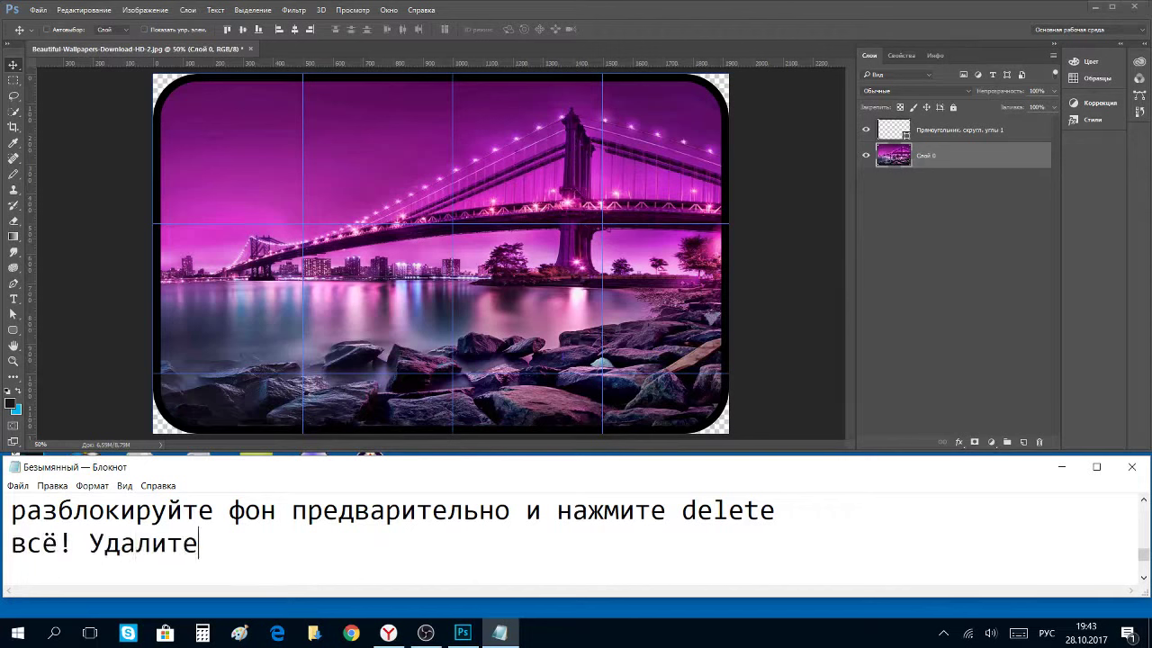
text( верх)
text(ний слой )
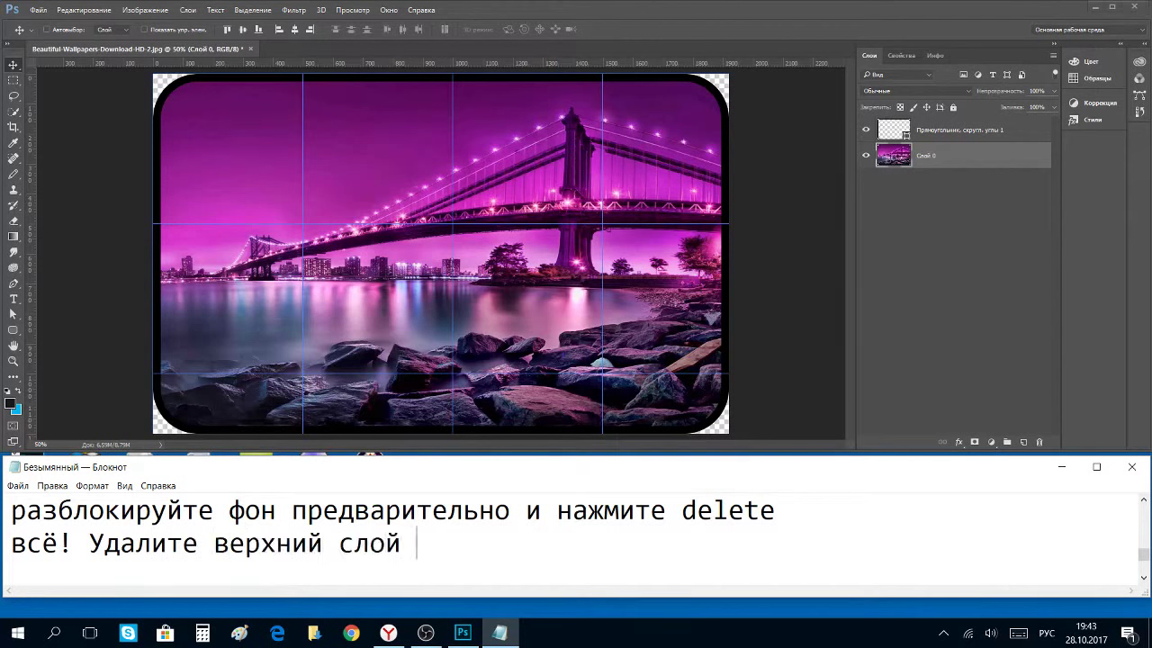
text(и сохр)
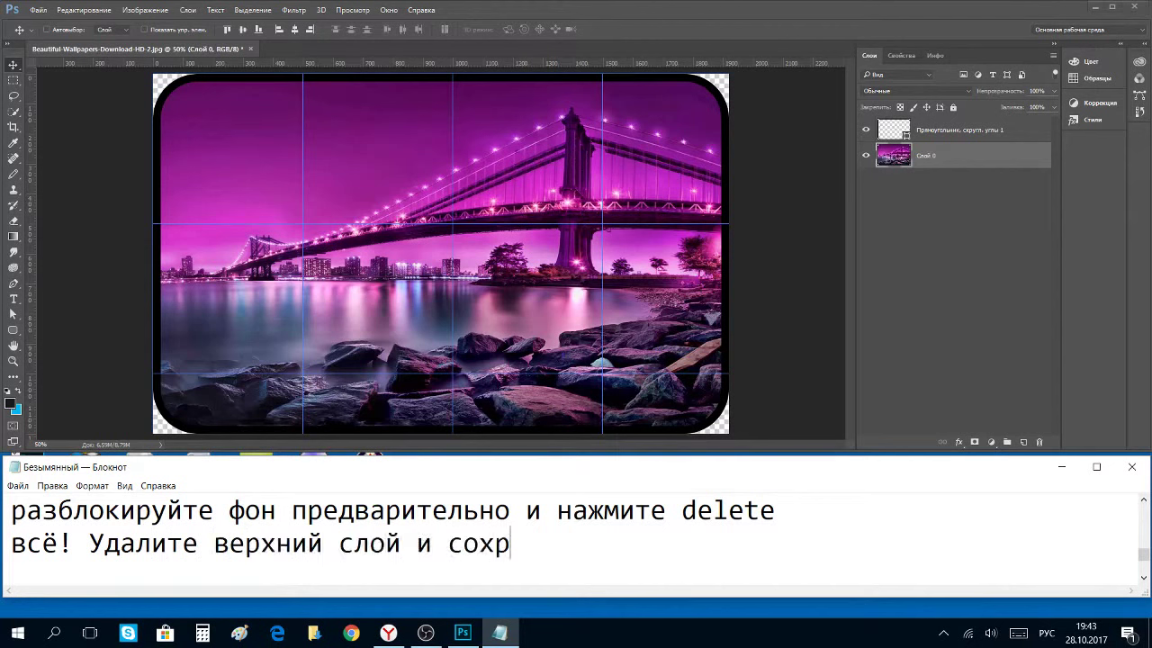
text(аните из)
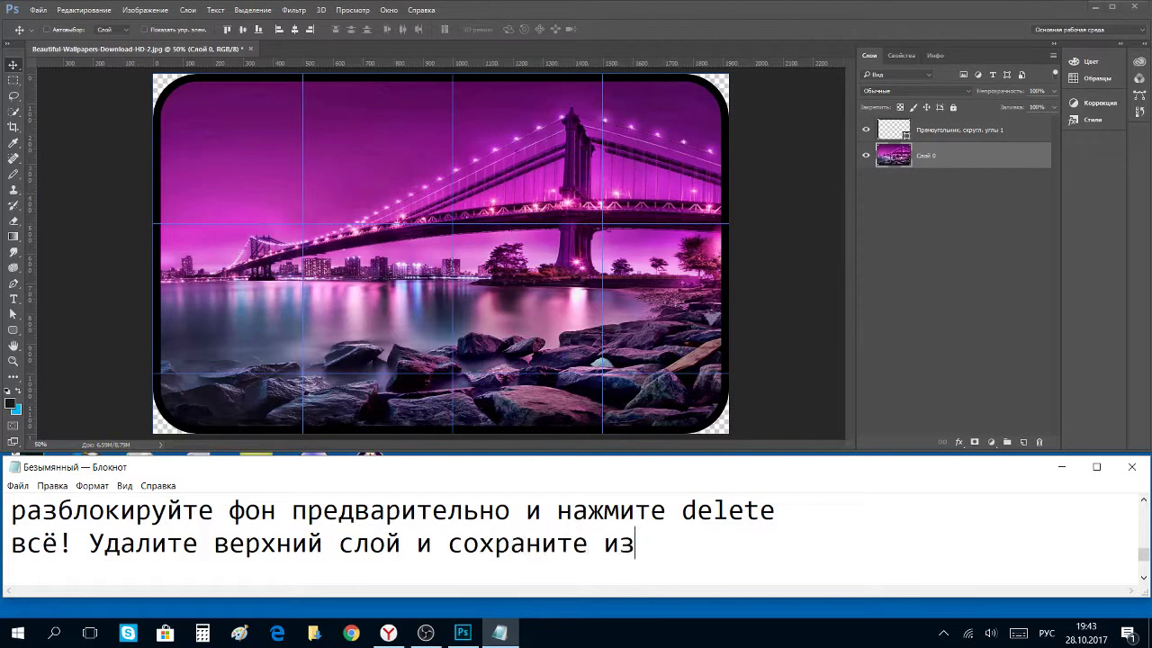
text(ображен)
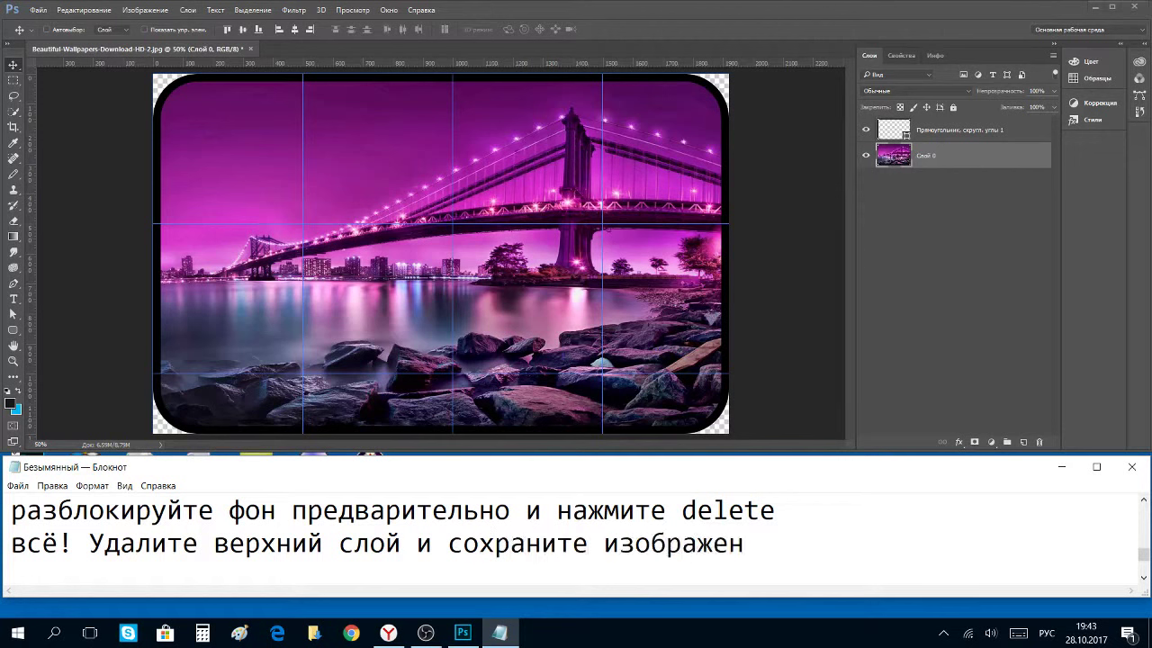
text(ие)
Delete the rounded-rectangle shape layer, leaving only Слой 0.
click(944, 131)
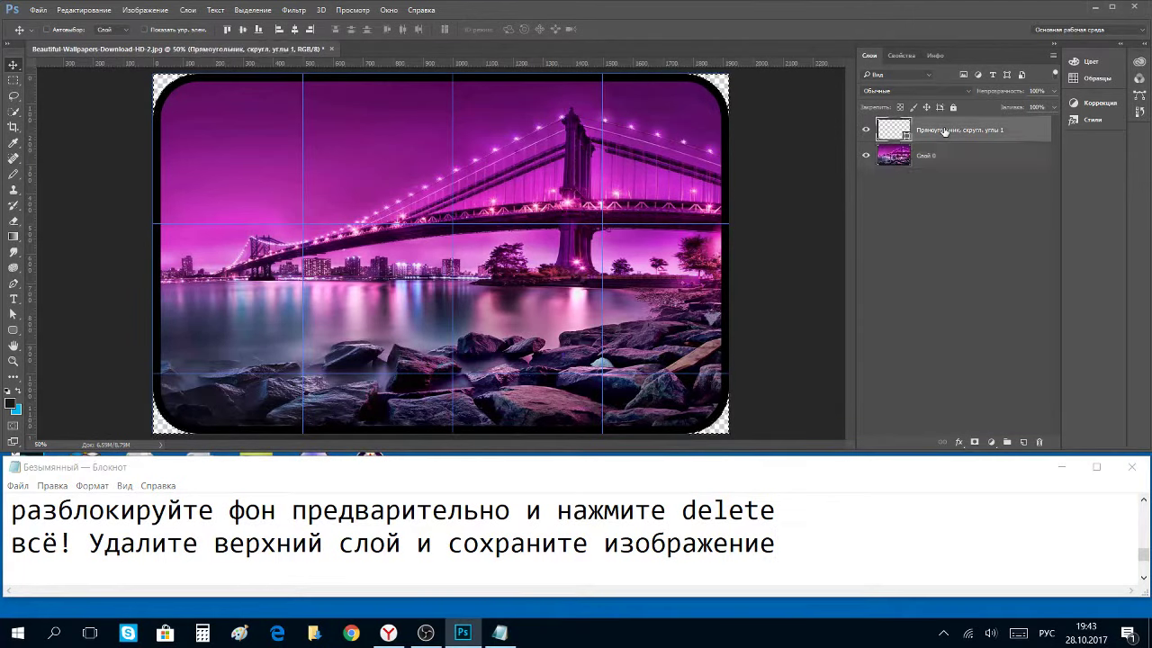
click(1038, 442)
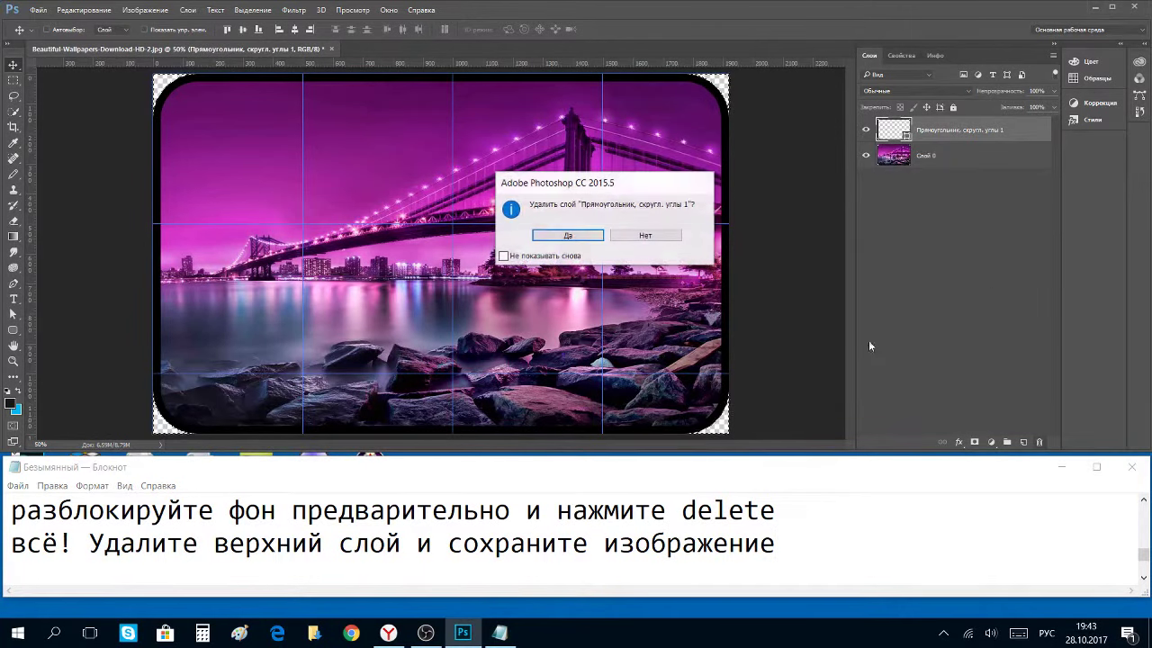
click(568, 236)
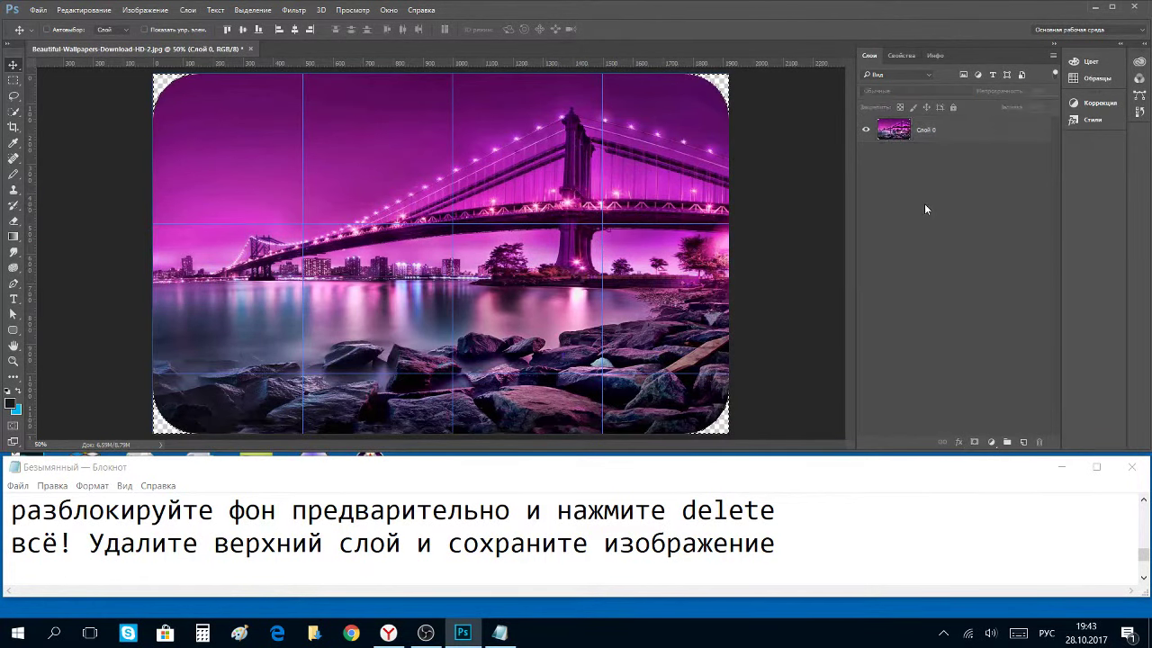
Save the photo as PNG, Beautiful-Wallpapers-Download-HD-2.png, accepting the default PNG options.
click(39, 10)
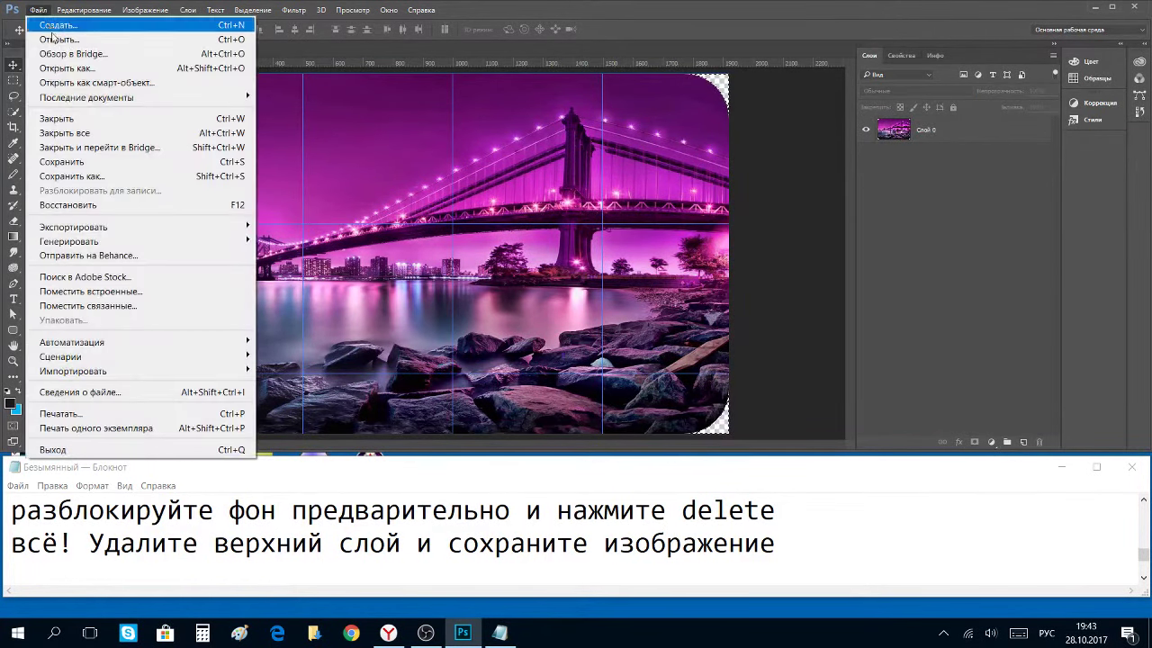
click(72, 176)
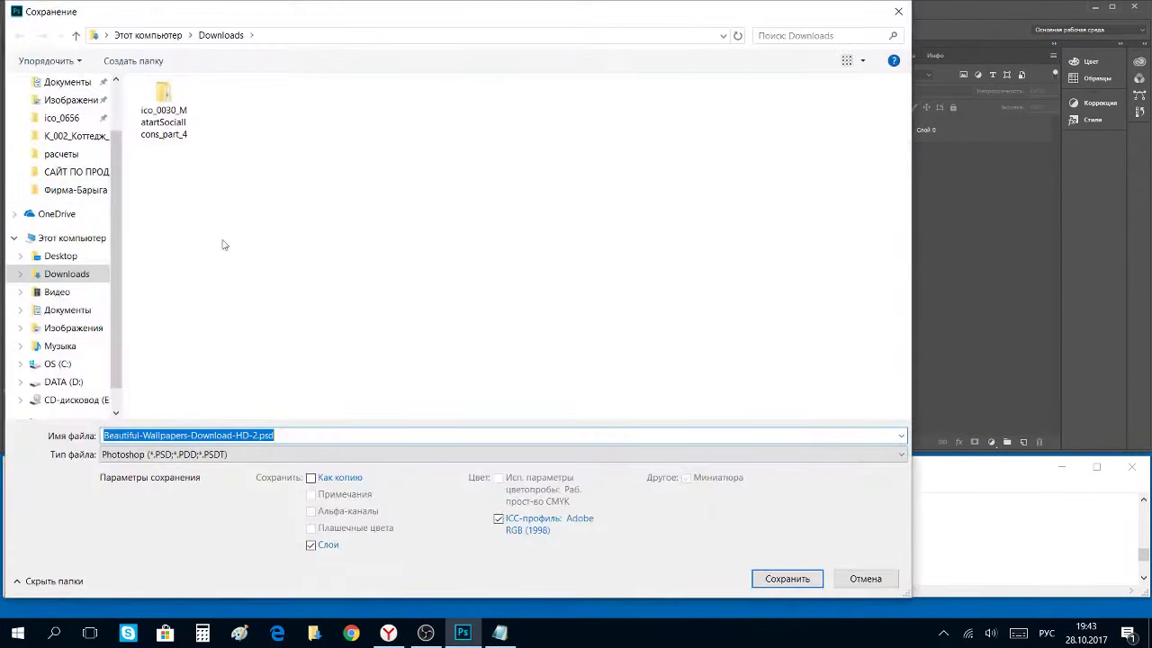
click(288, 455)
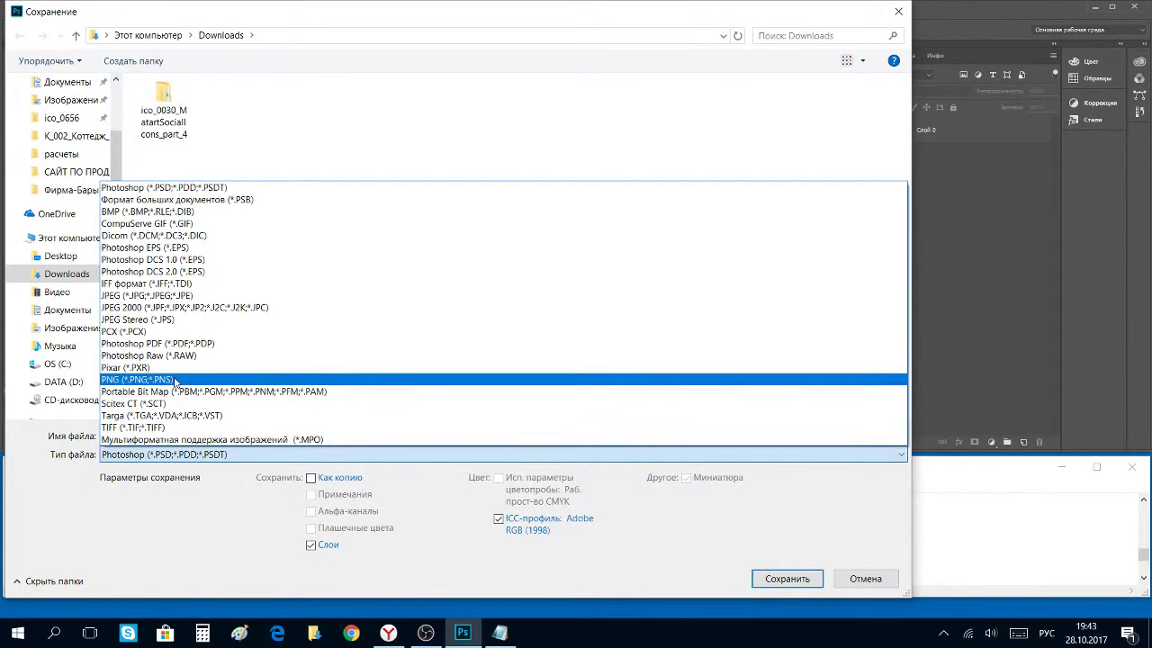
click(175, 380)
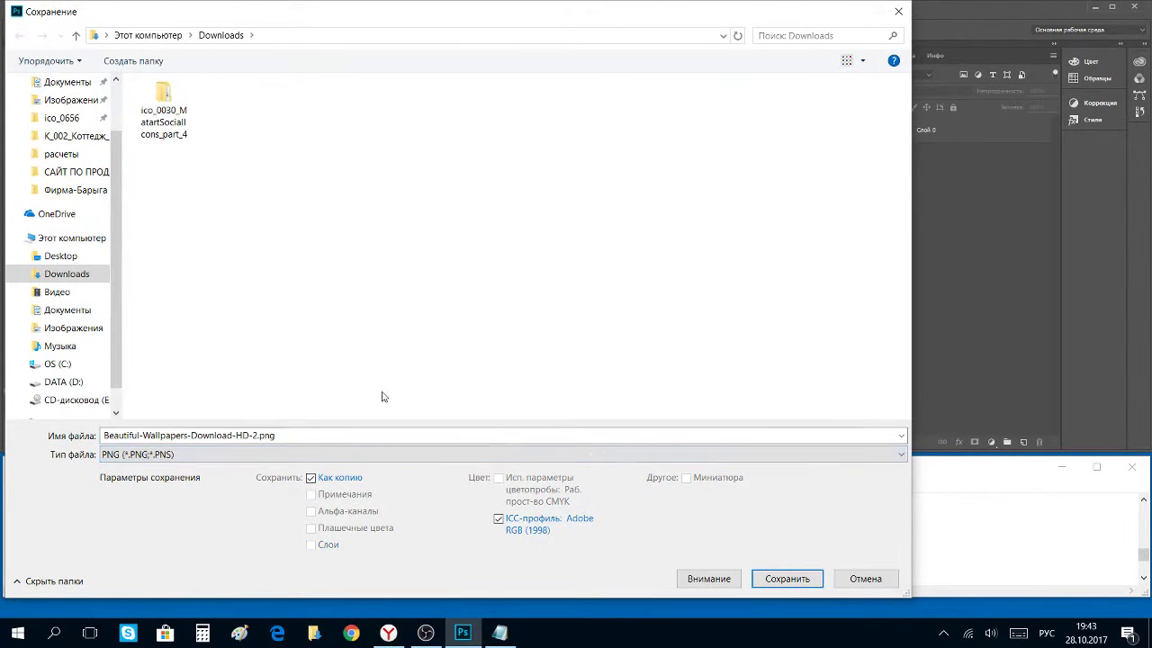
click(787, 578)
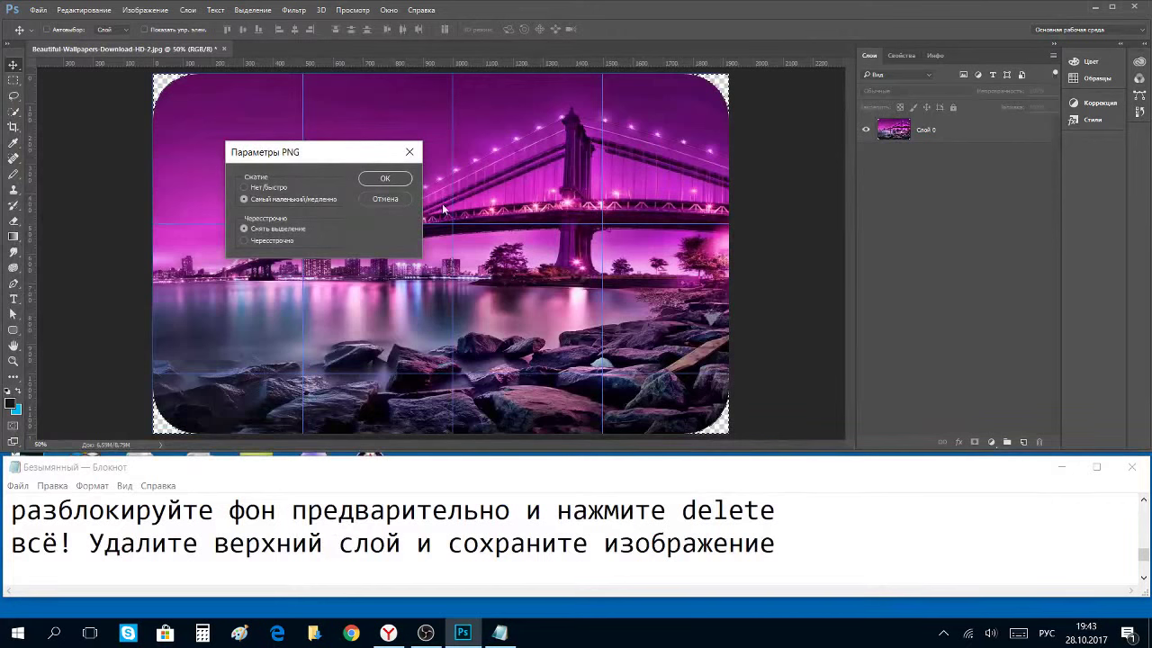
click(384, 178)
click(776, 544)
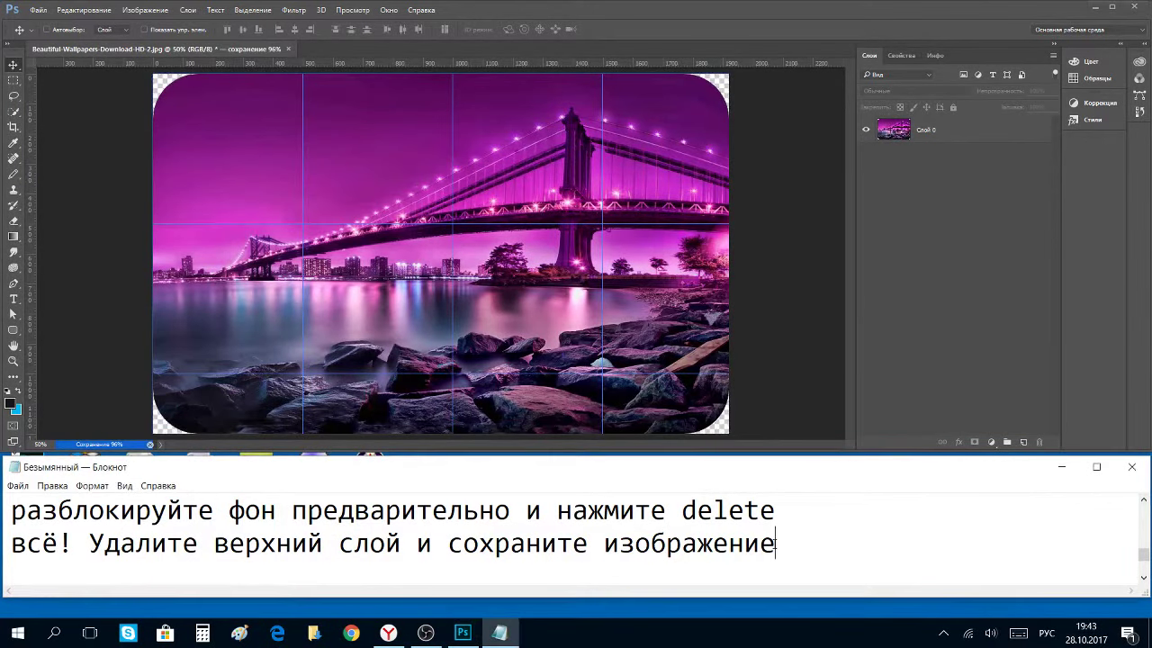
Add the note 'если хотите чтобы углы были прозрачными сохраняйте в png'.
key(Return)
text(есл)
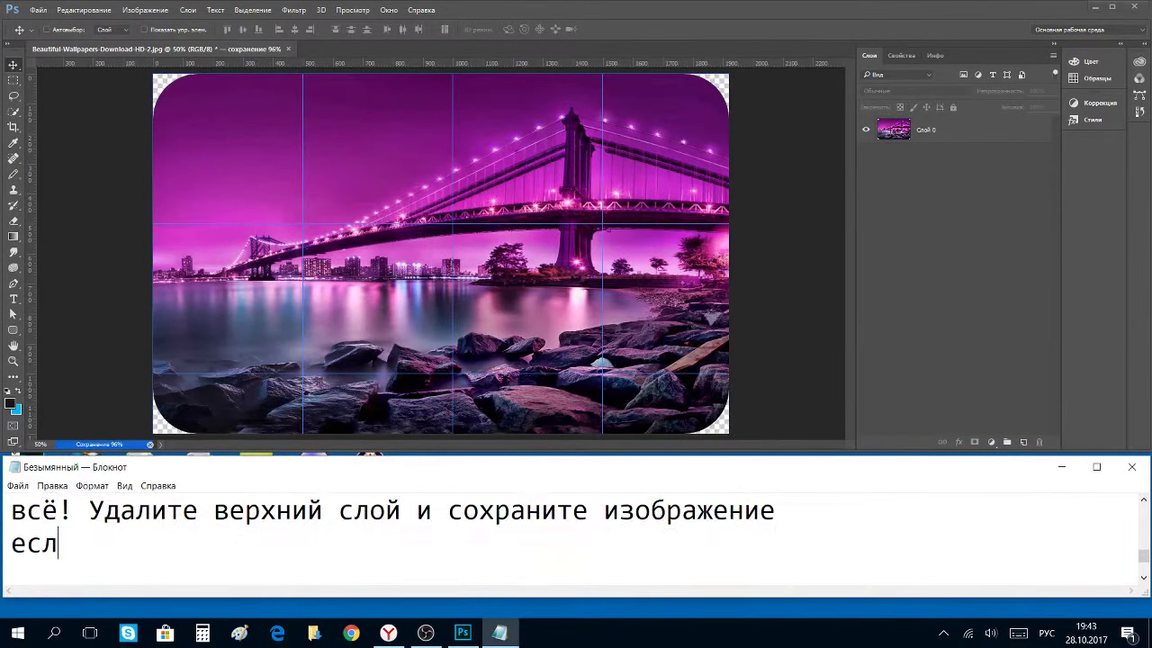
text(и хоти)
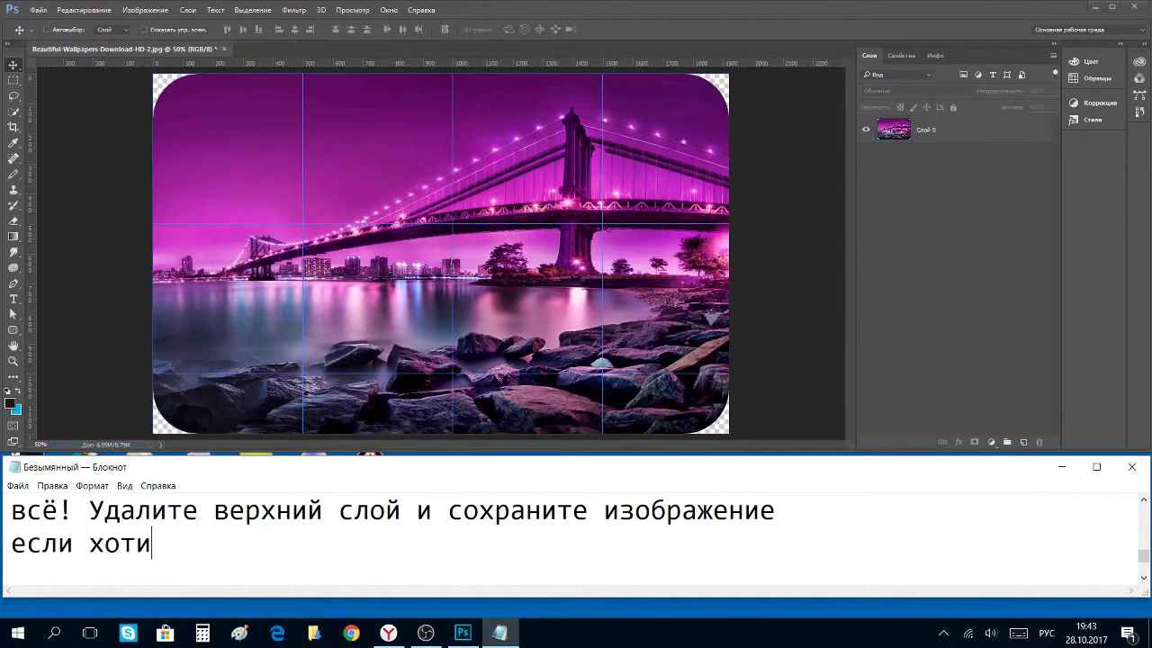
text(те что)
text(бы угл)
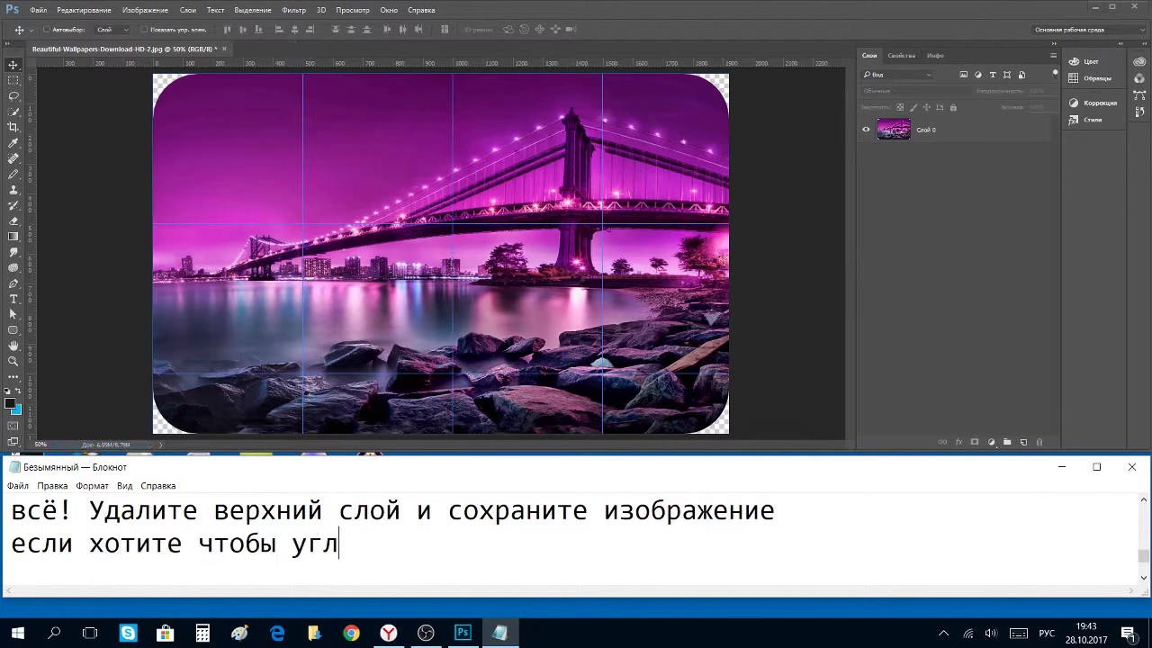
text(ы были )
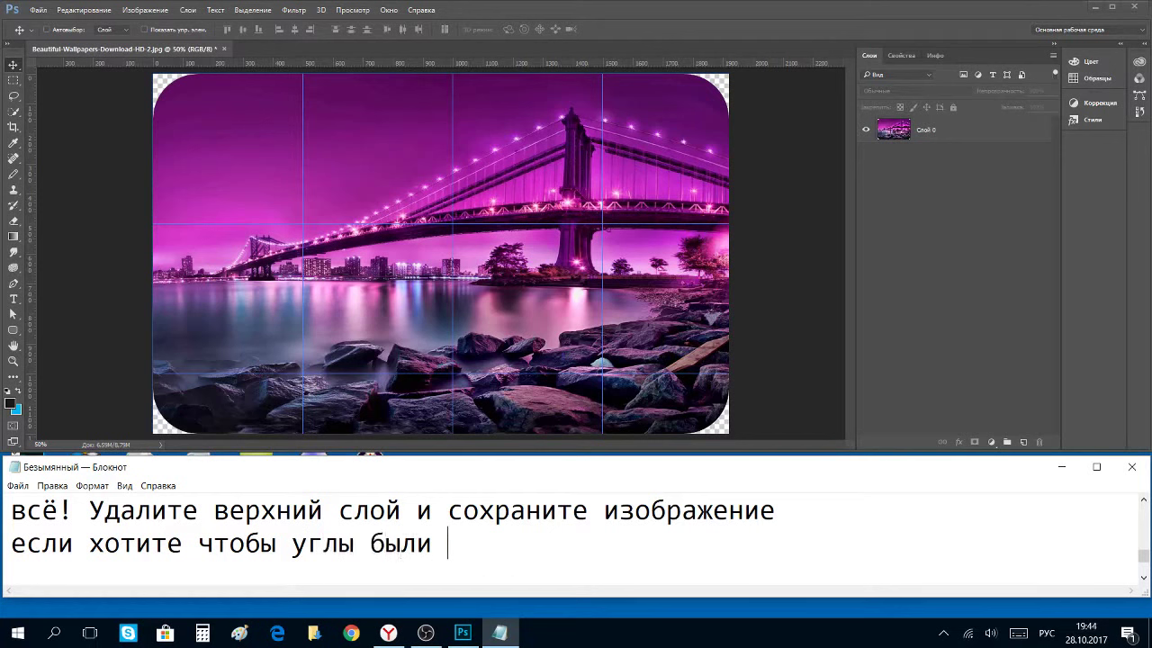
text(прозра)
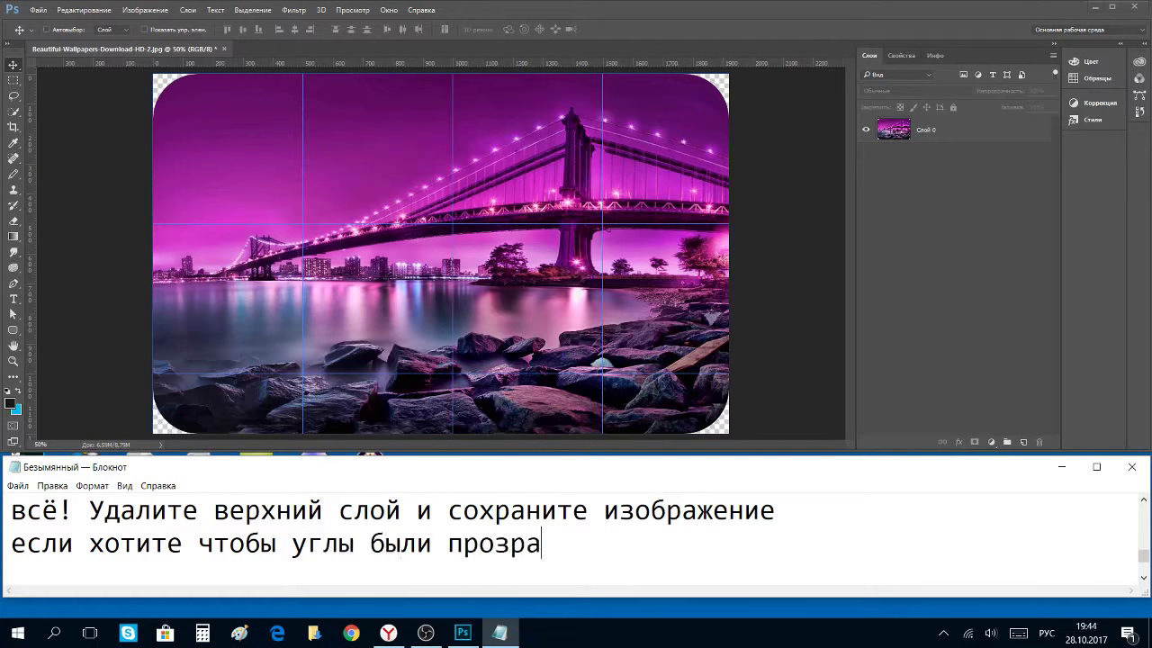
text(чными )
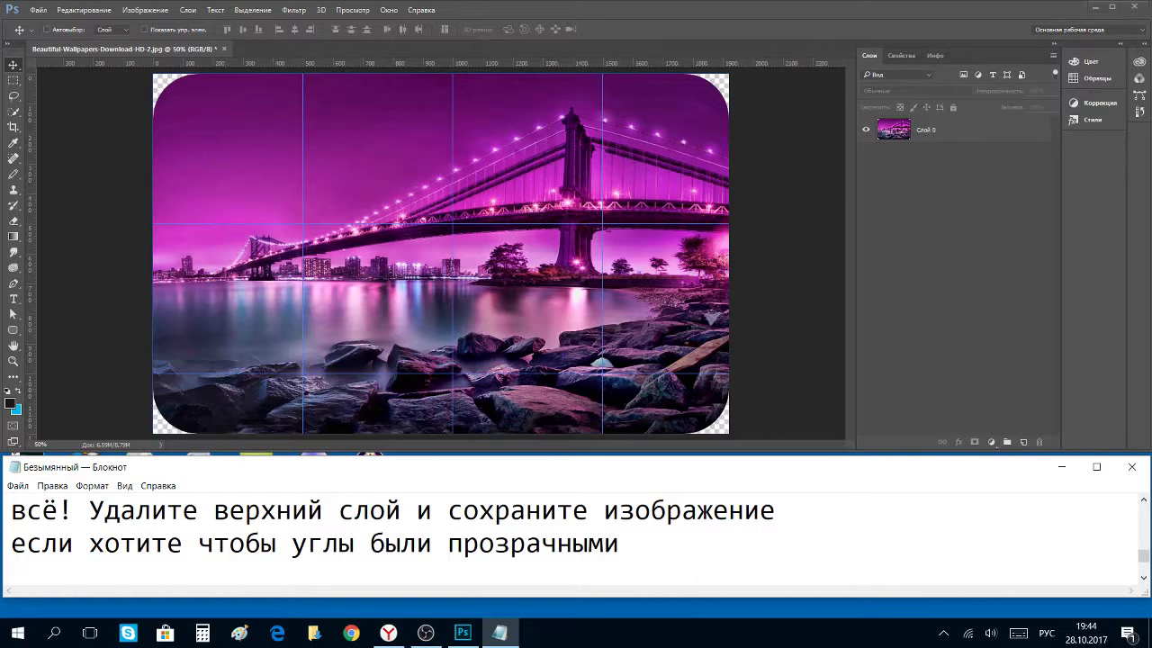
text(сохраня)
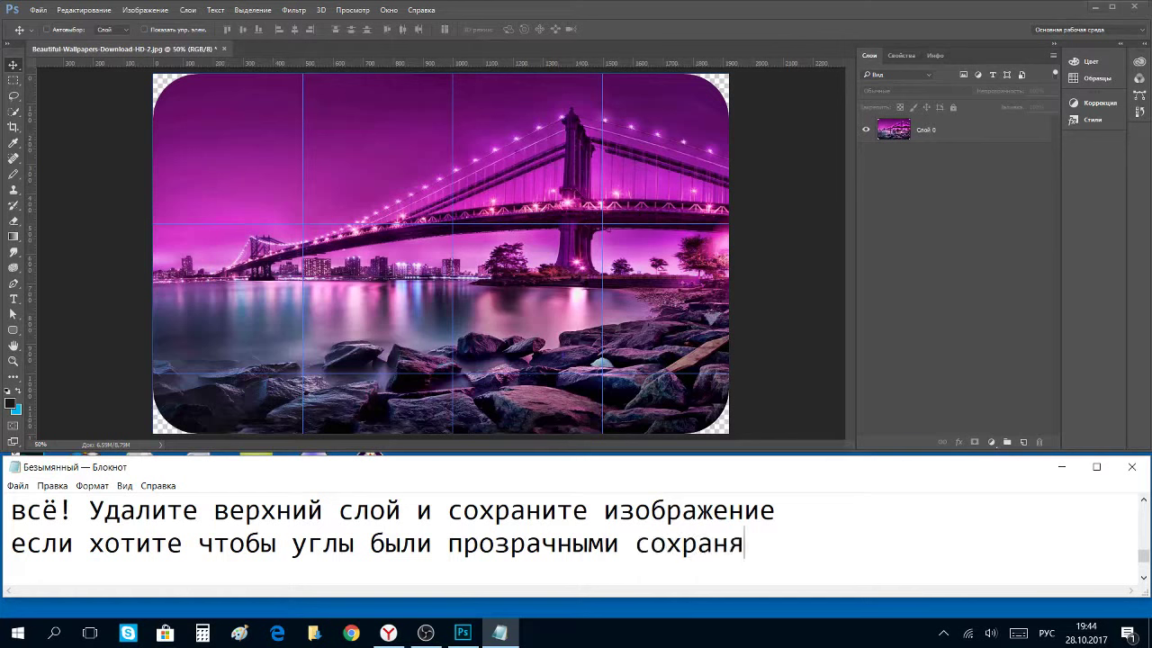
text(йте в)
key(alt+shift)
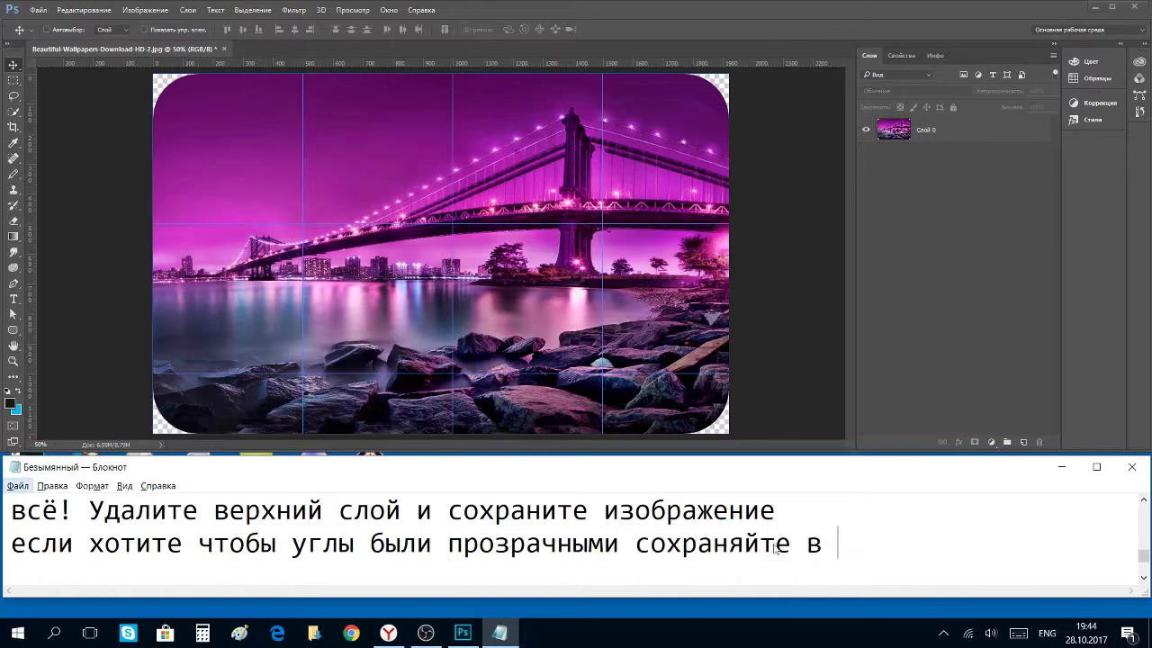
text(n)
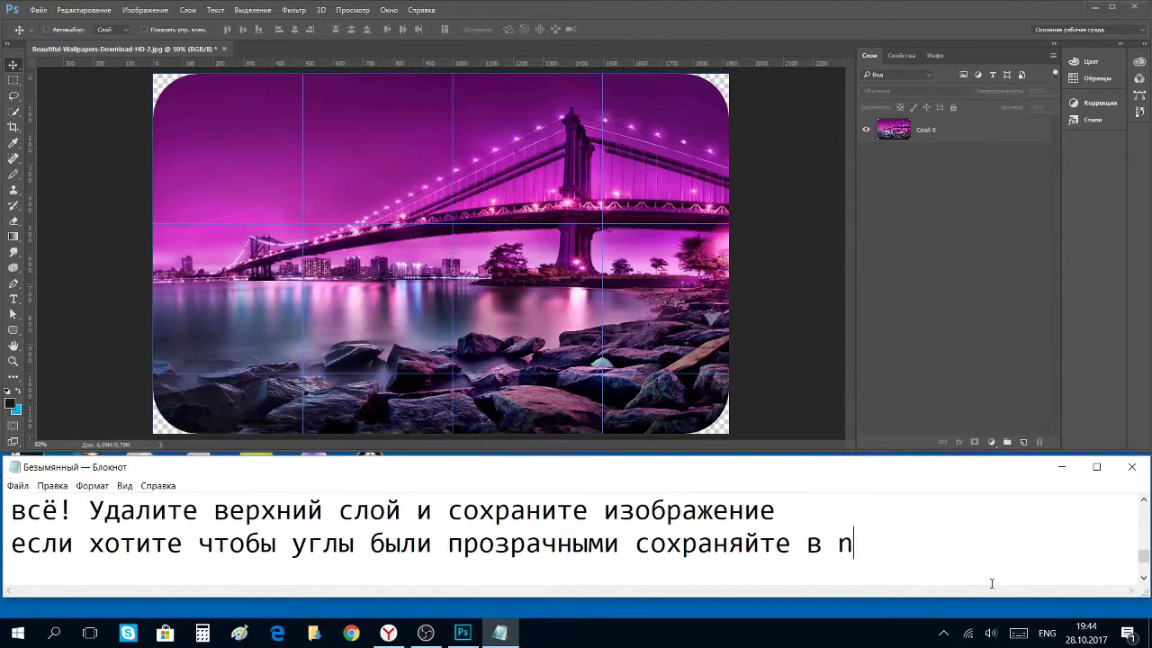
key(BackSpace)
text(png)
key(Return)
Add 'при сохранении в jpg углы будут белыми' and start a closing 'Спасибо за про…' line.
key(alt+shift)
key(g)
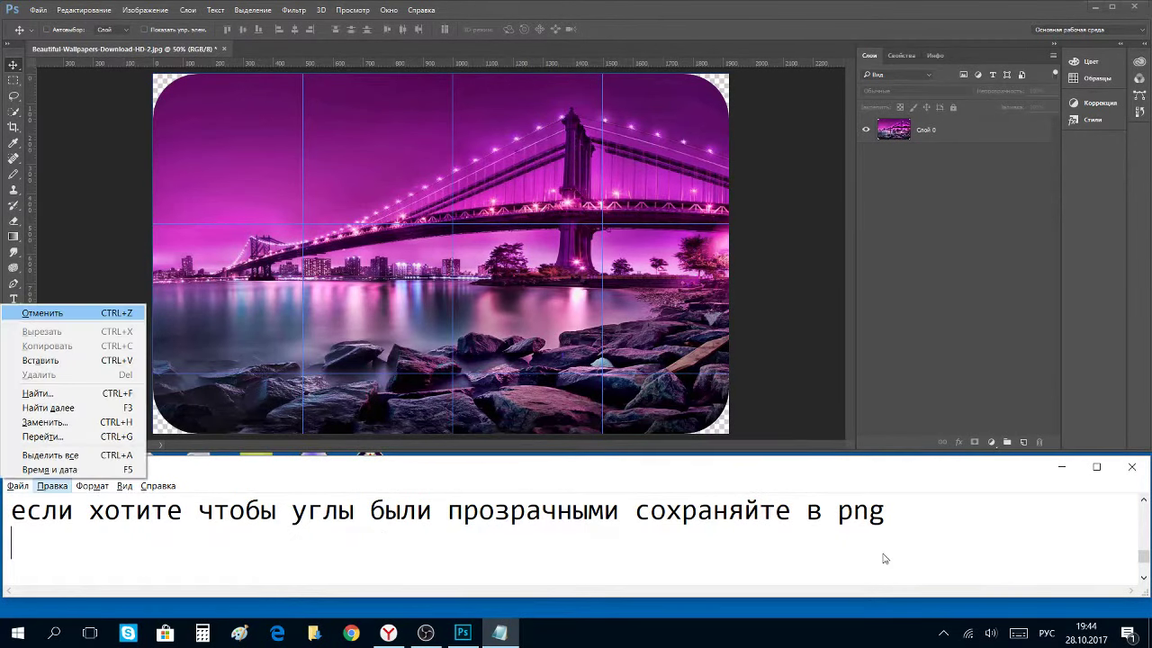
click(324, 549)
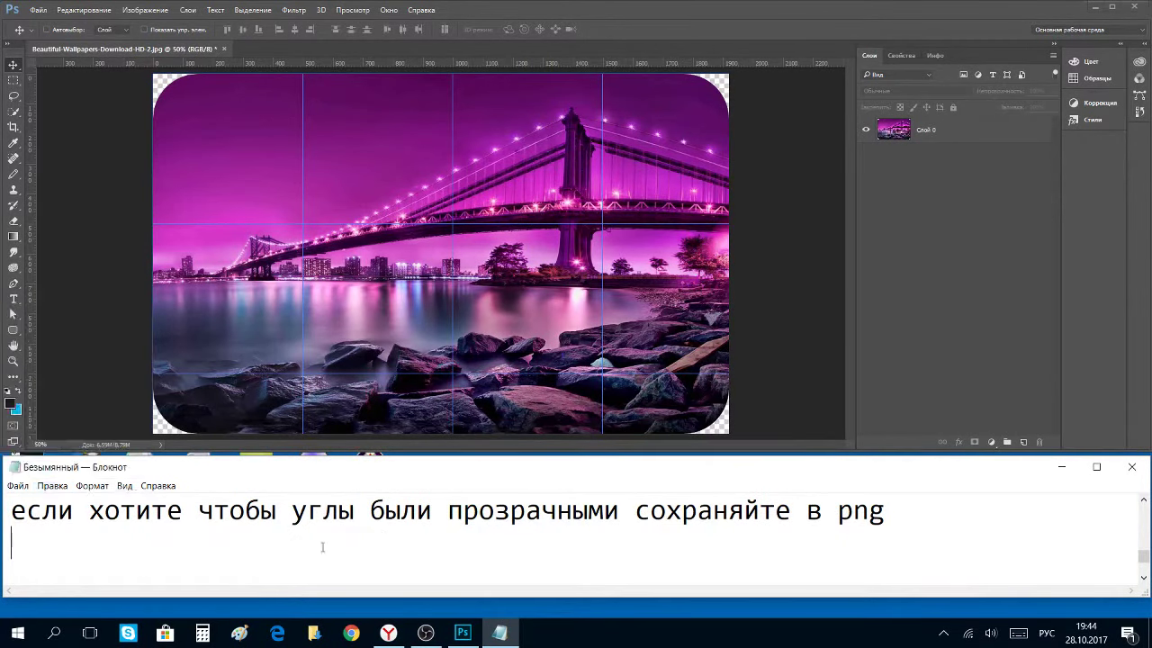
text(пи)
key(BackSpace)
text(р)
text(и сох)
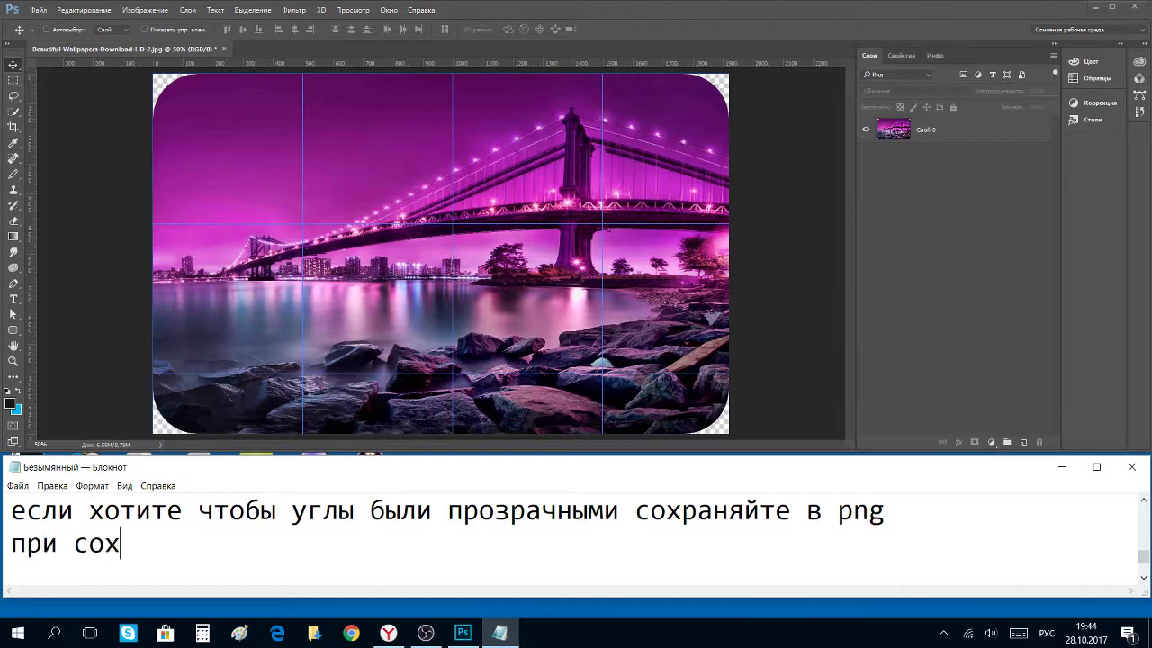
text(ранении )
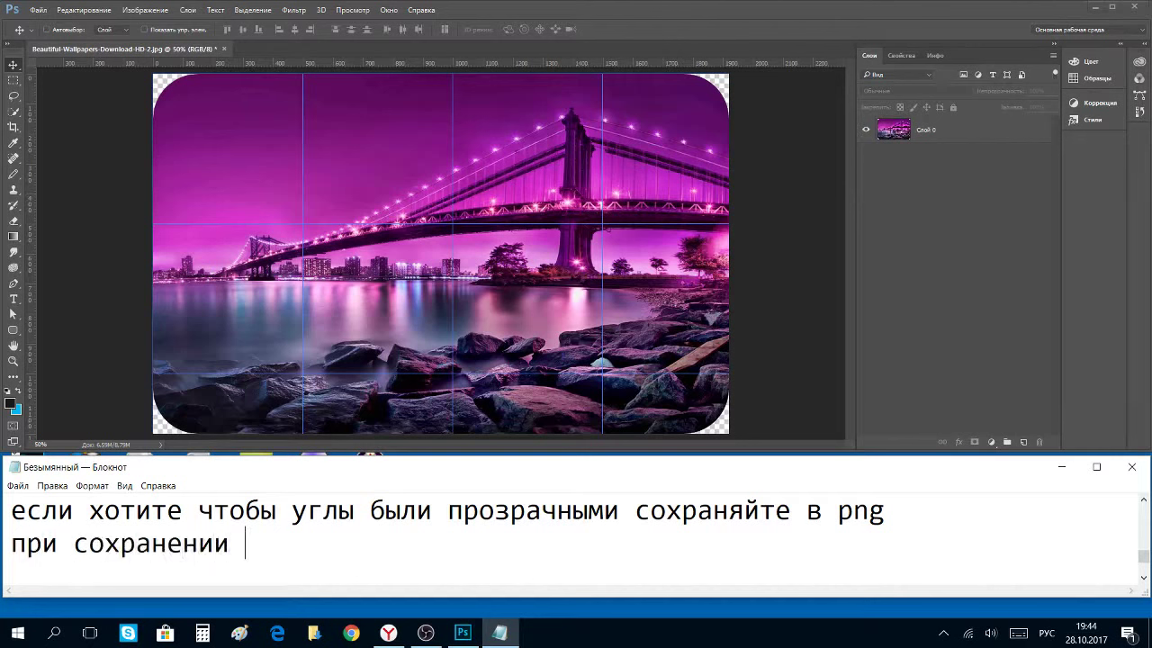
text(в je)
text(p)
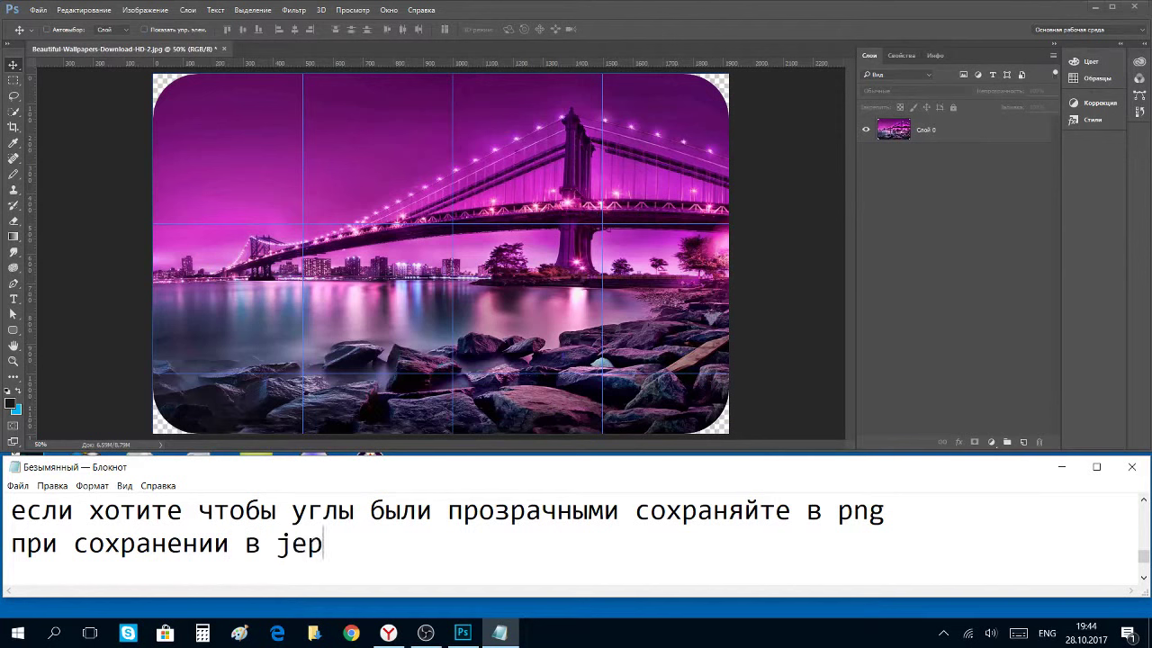
key(BackSpace)
key(BackSpace)
text(pg)
key(alt+shift)
text(угл)
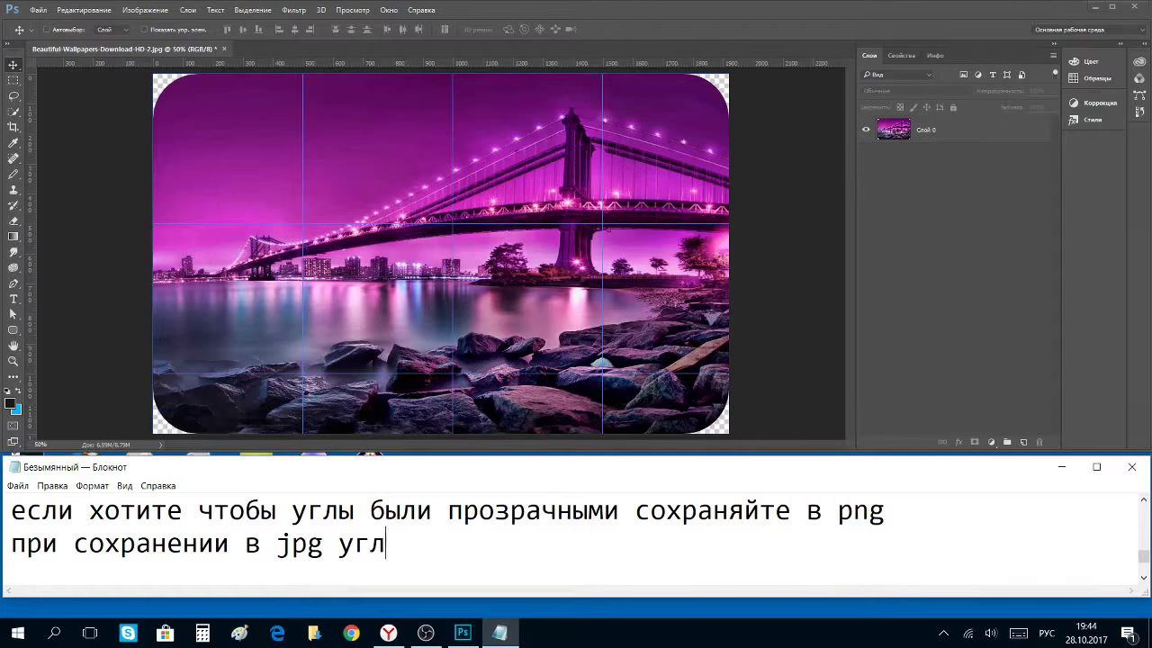
text(ы будут )
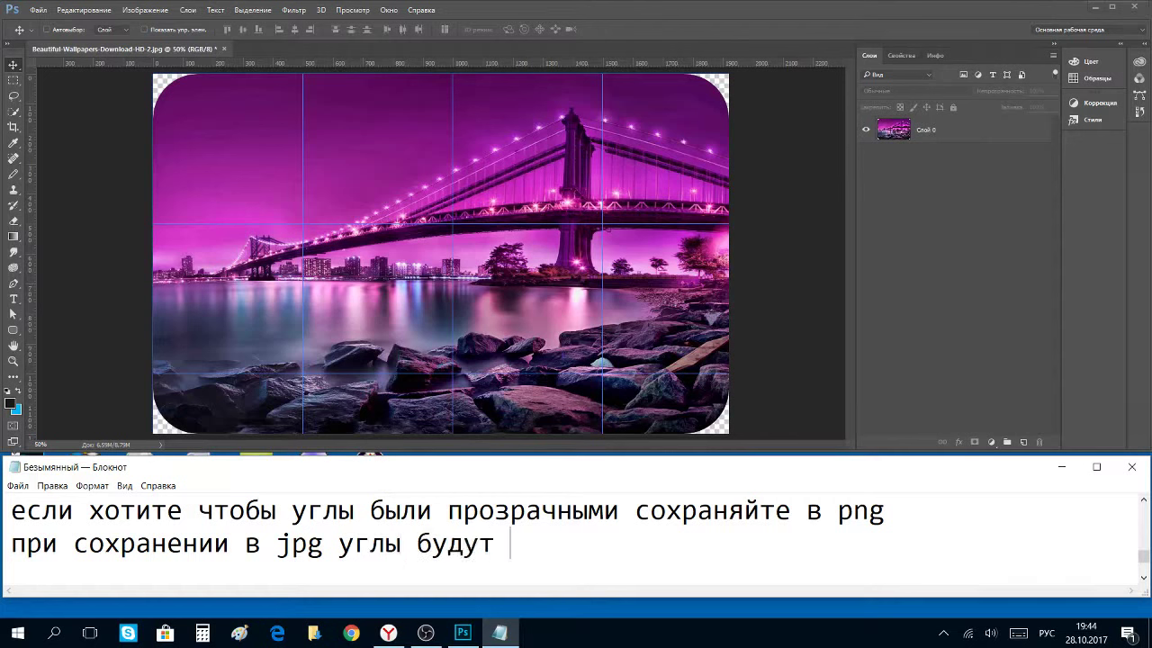
text(белыми)
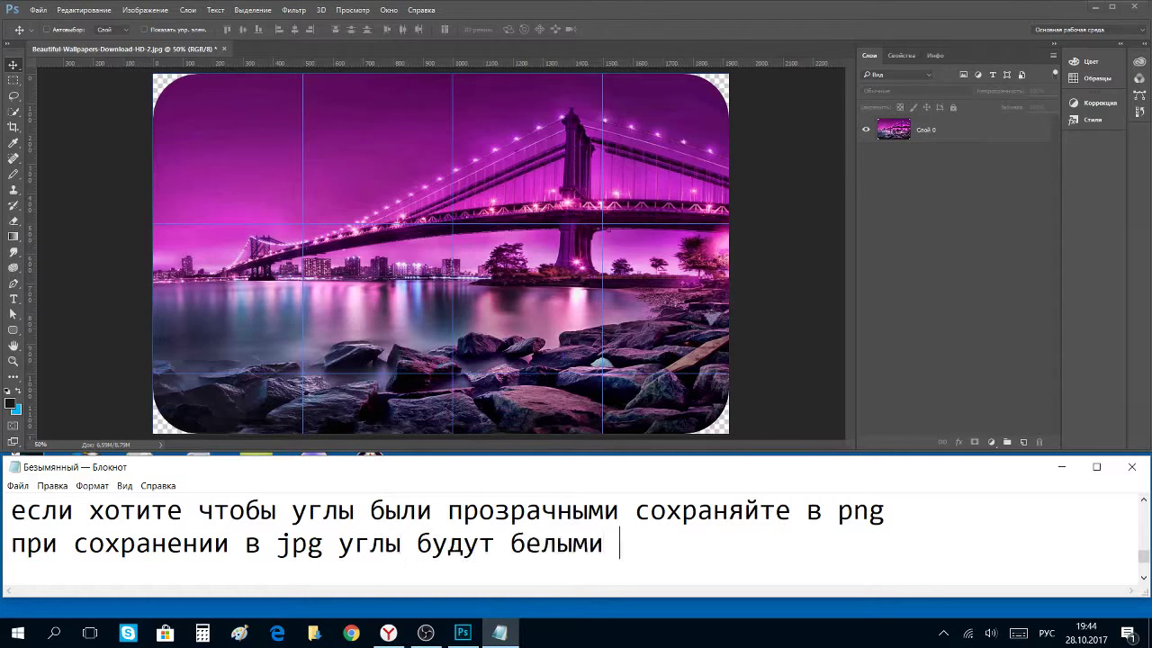
key(Return)
text(С)
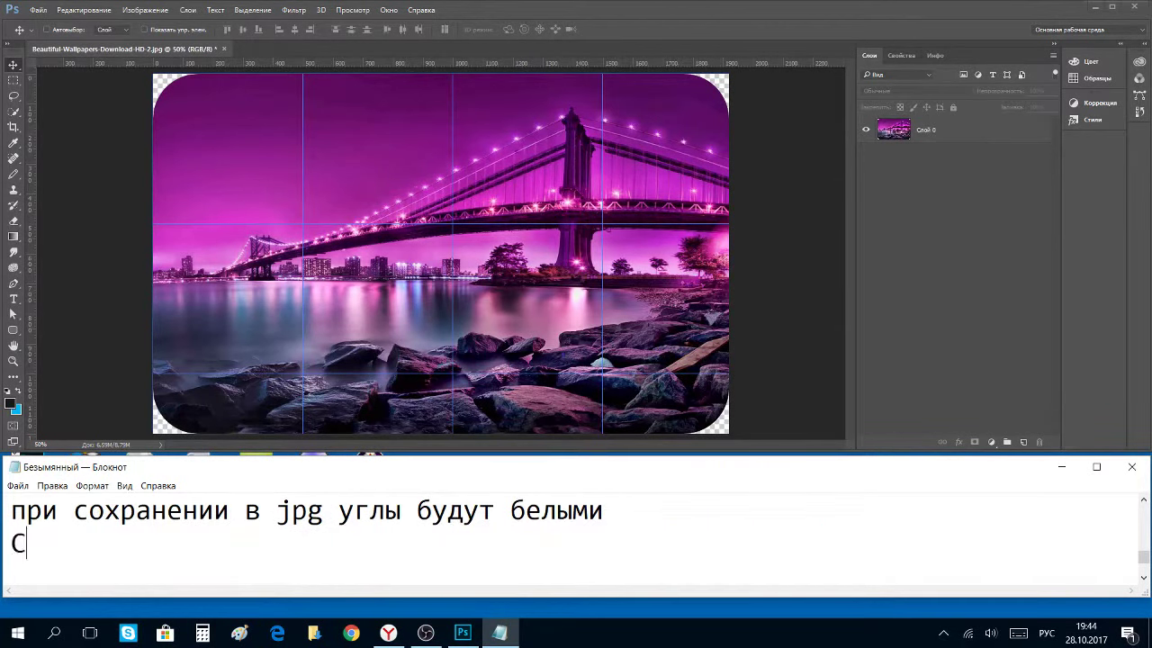
text(пасибо)
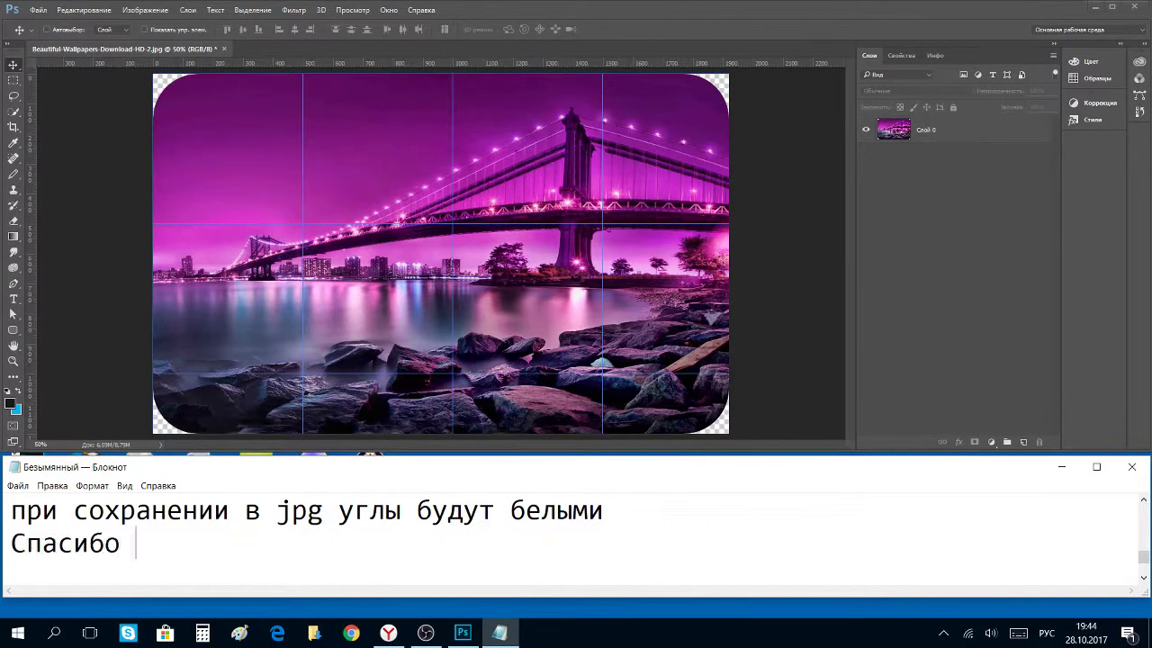